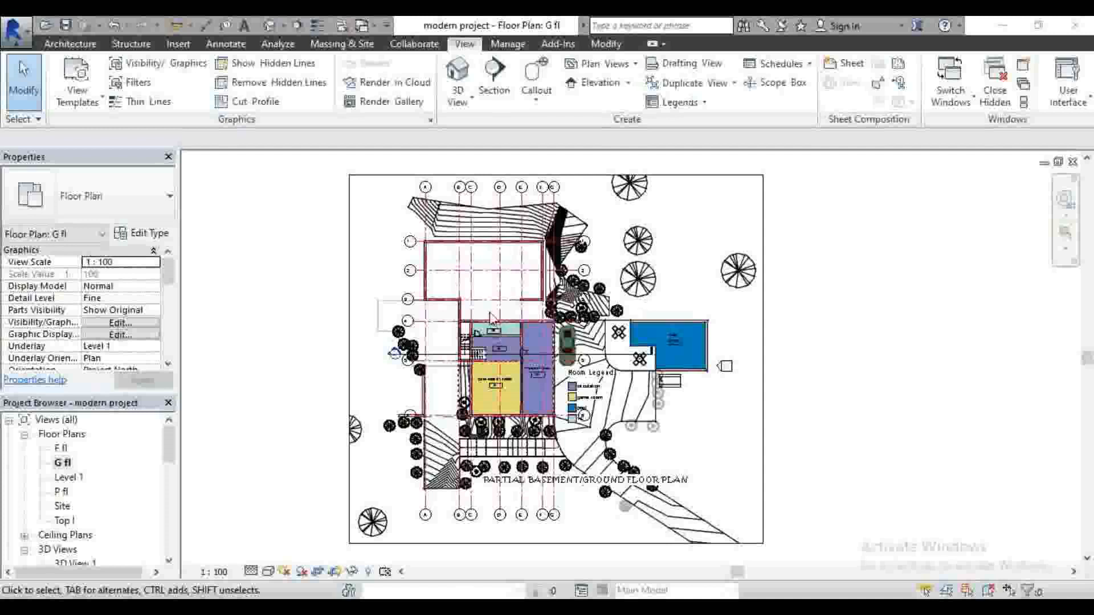
Examine the ground floor plan, including its rooms, walls, surrounding topography and planting
scroll(487, 313, up, 1)
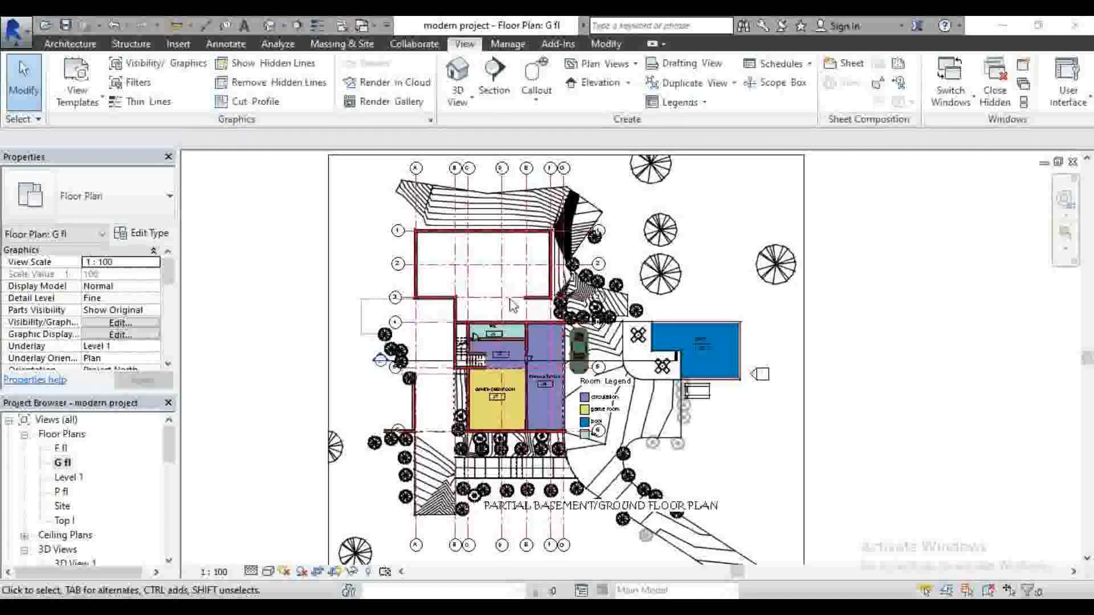
click(70, 43)
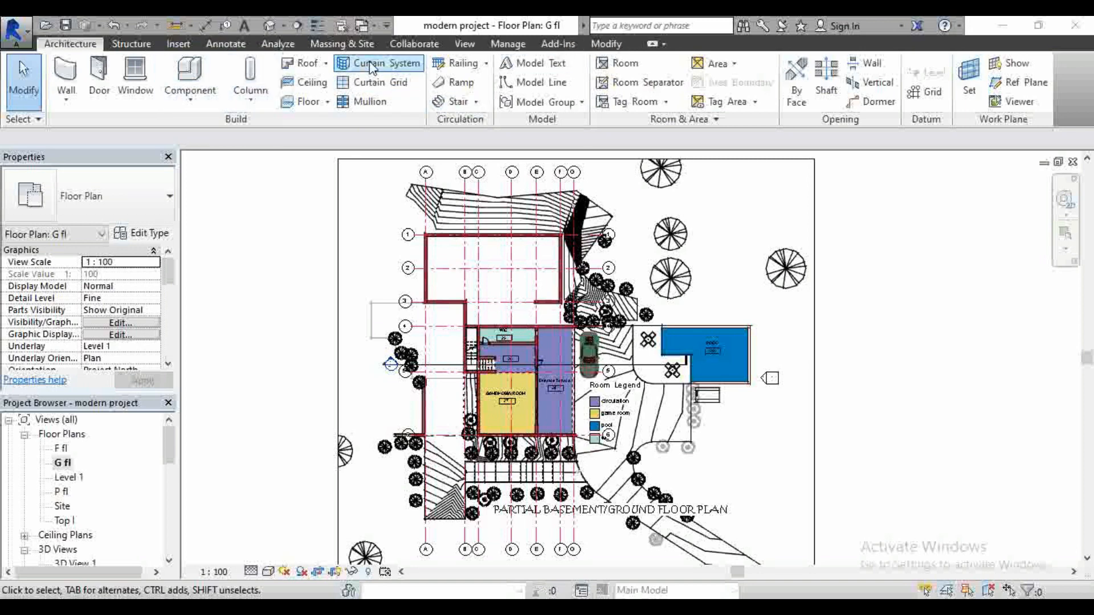
click(609, 45)
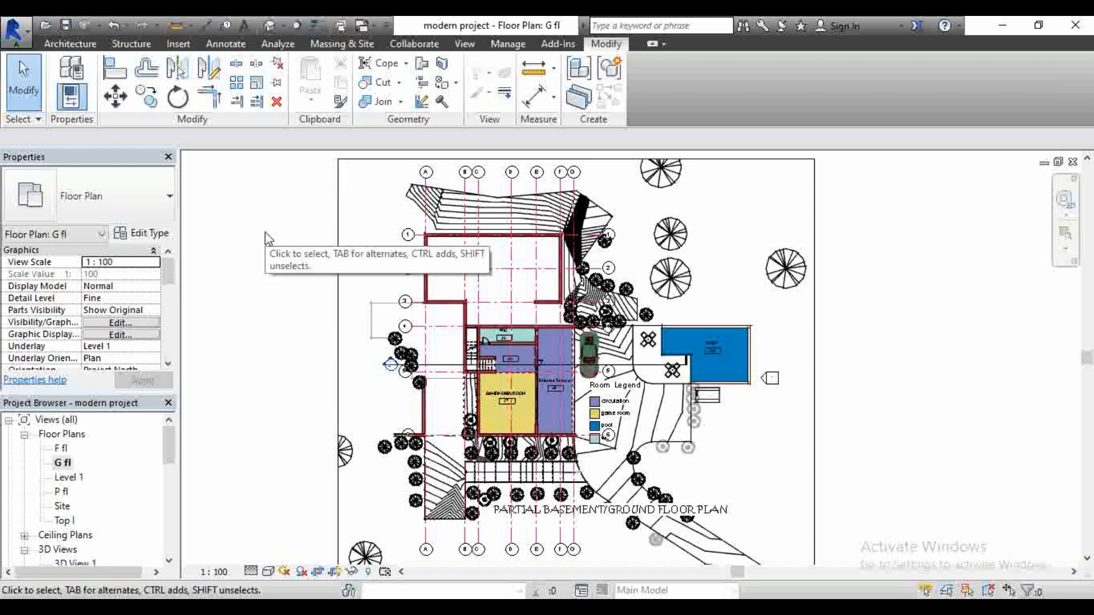
scroll(603, 290, up, 3)
scroll(516, 296, up, 3)
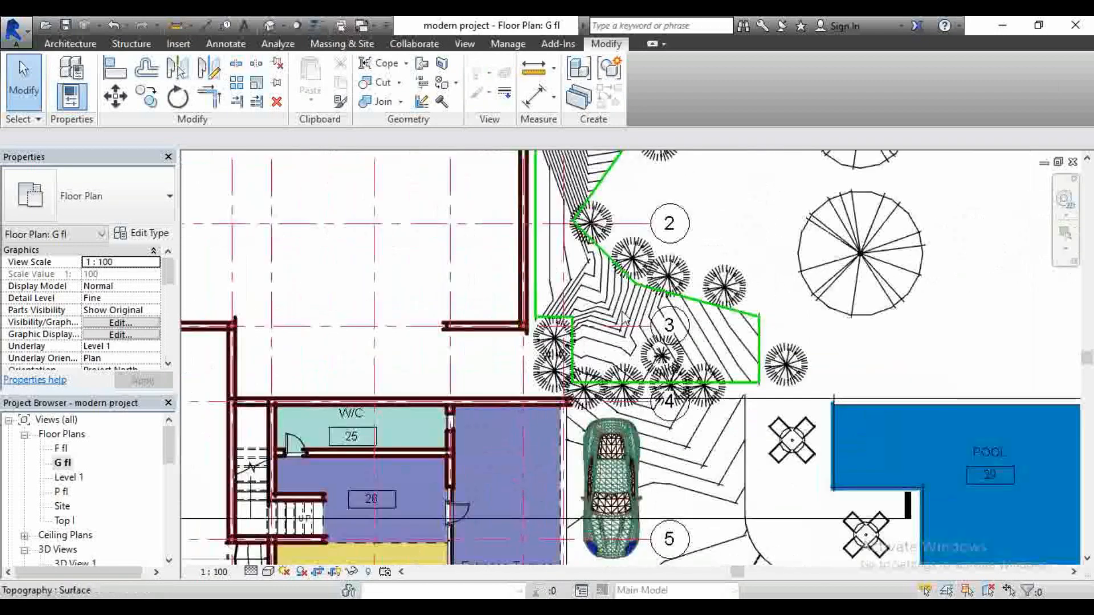
scroll(548, 302, down, 5)
scroll(579, 307, up, 2)
scroll(580, 307, up, 2)
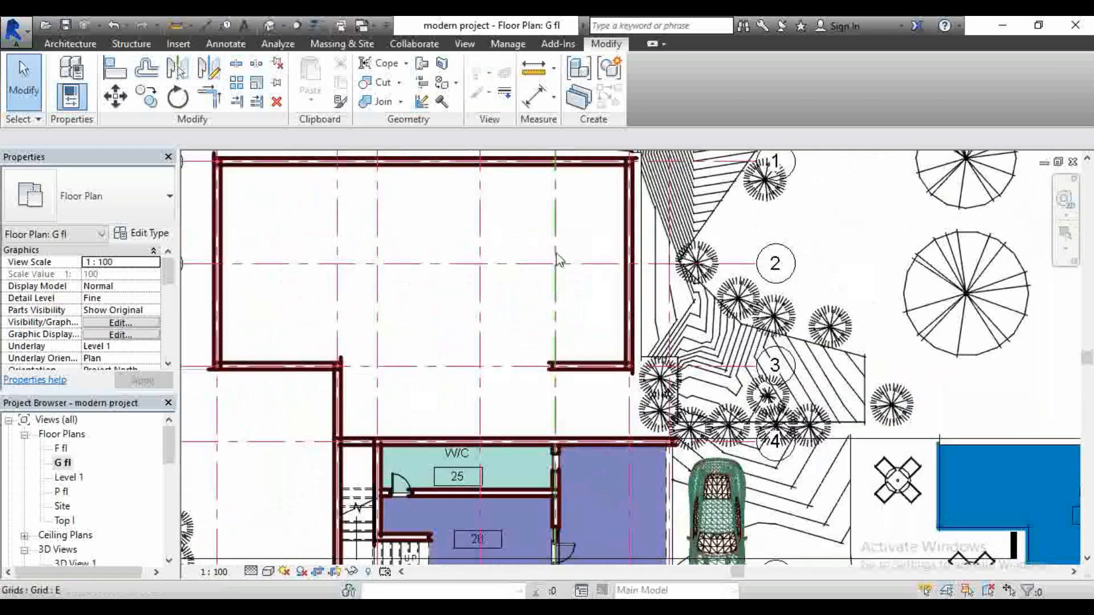
scroll(570, 319, down, 3)
scroll(597, 384, up, 3)
scroll(570, 342, down, 3)
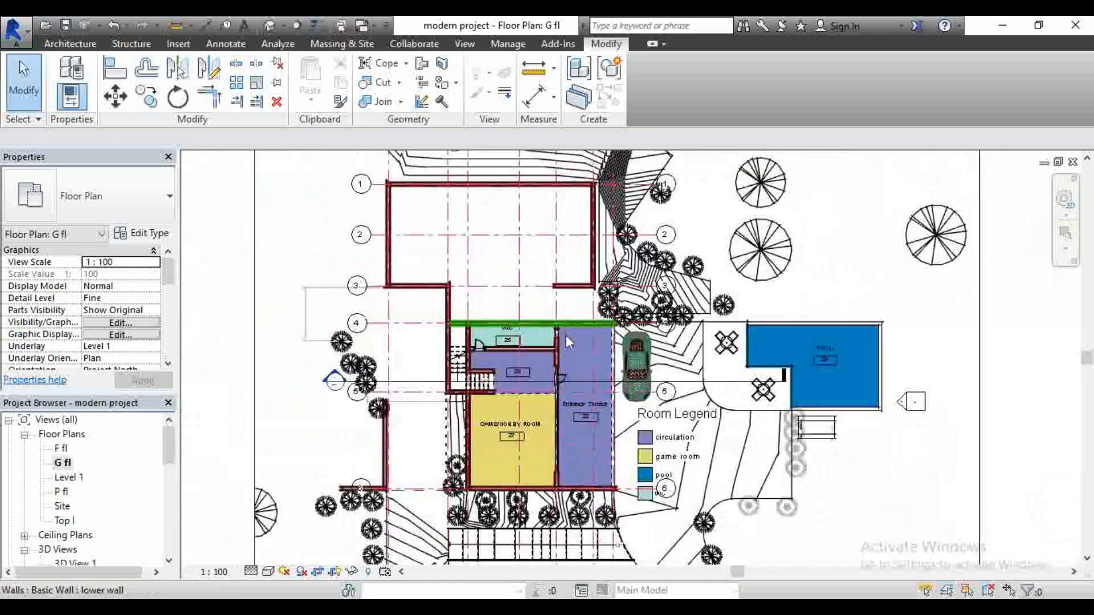
scroll(566, 337, down, 2)
scroll(584, 306, up, 2)
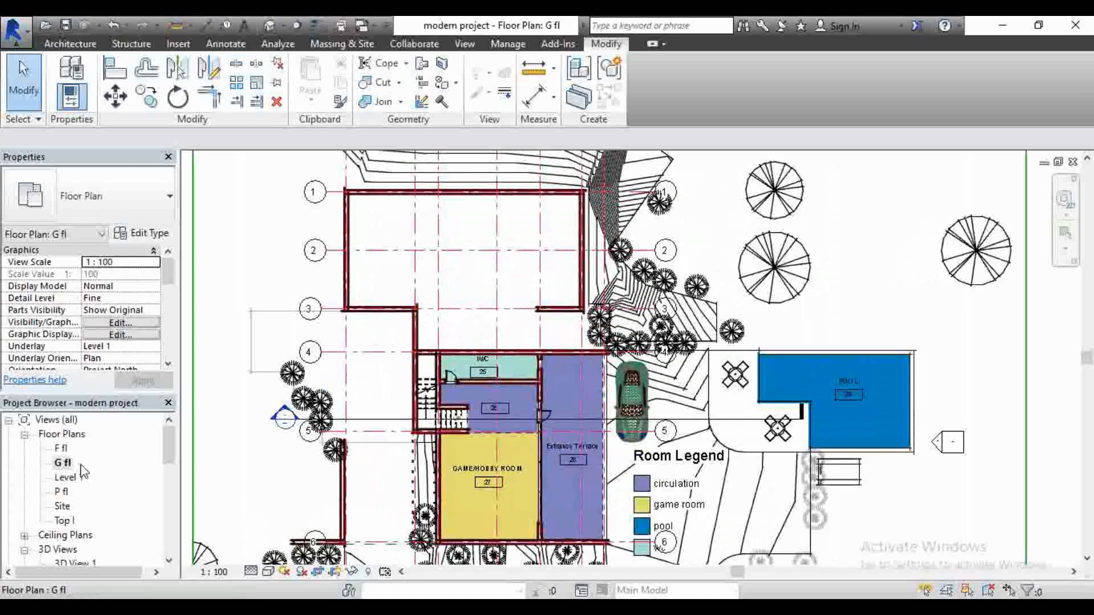
Open the F fl and P fl floor plans in turn and examine the penthouse rooms and roof terrace furniture
double_click(62, 449)
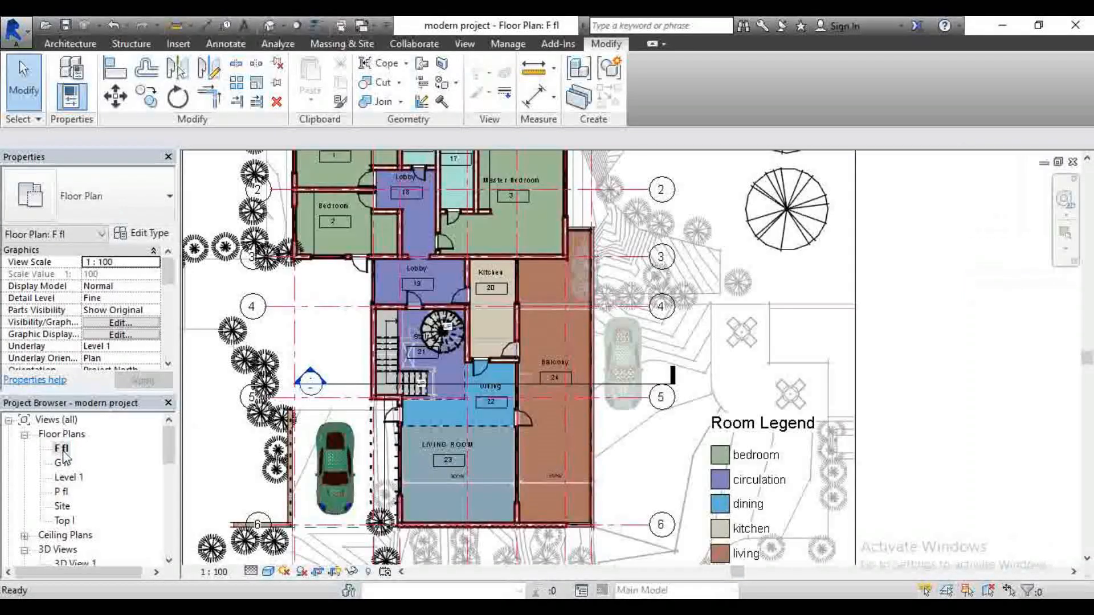
double_click(61, 492)
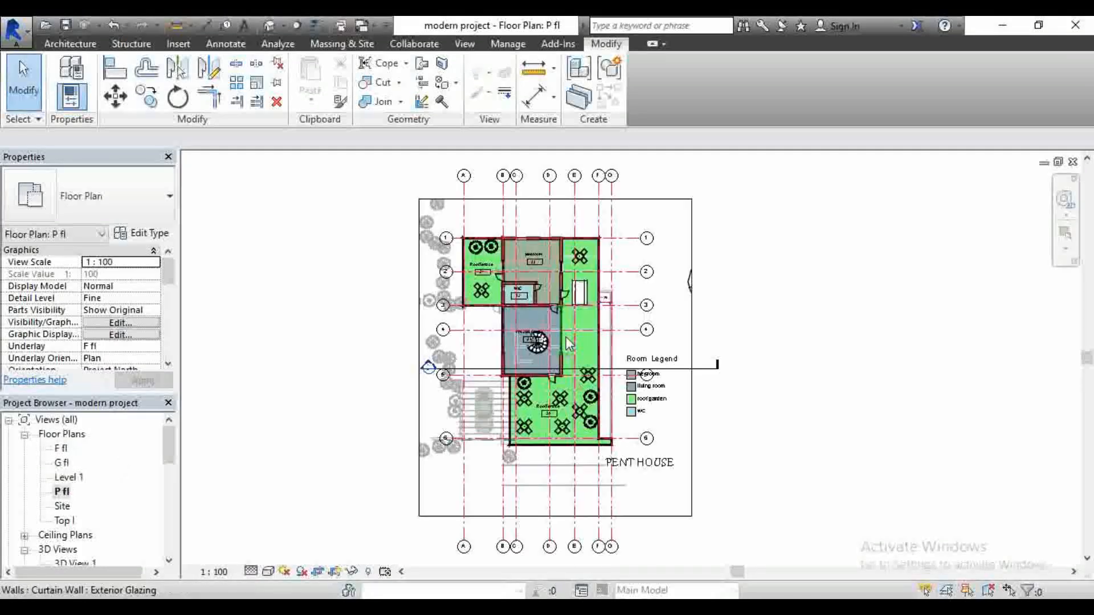
scroll(562, 299, up, 4)
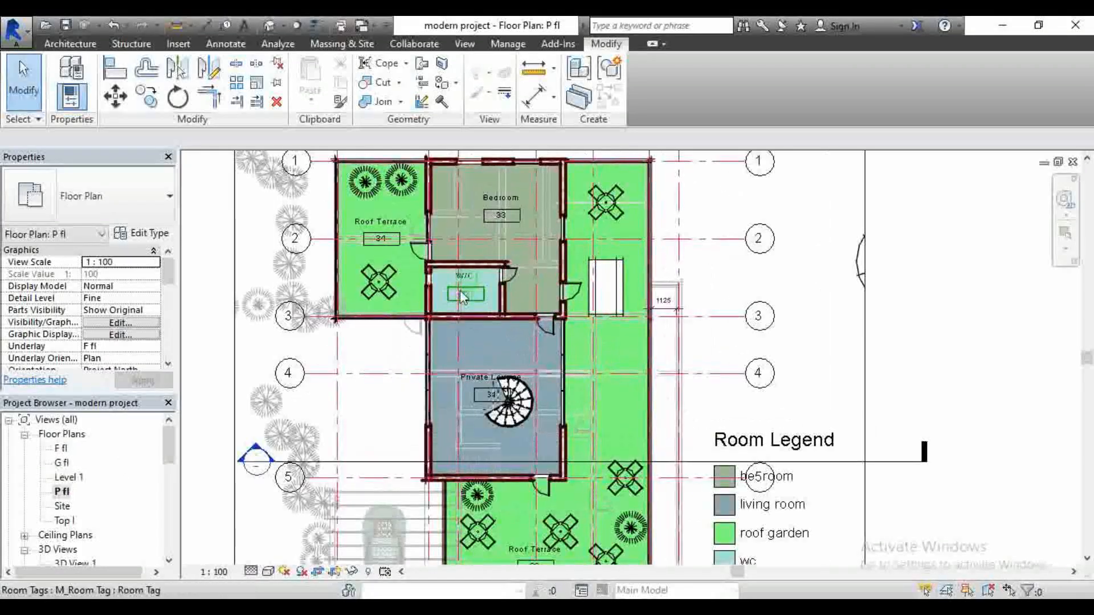
scroll(463, 297, down, 6)
scroll(587, 385, up, 9)
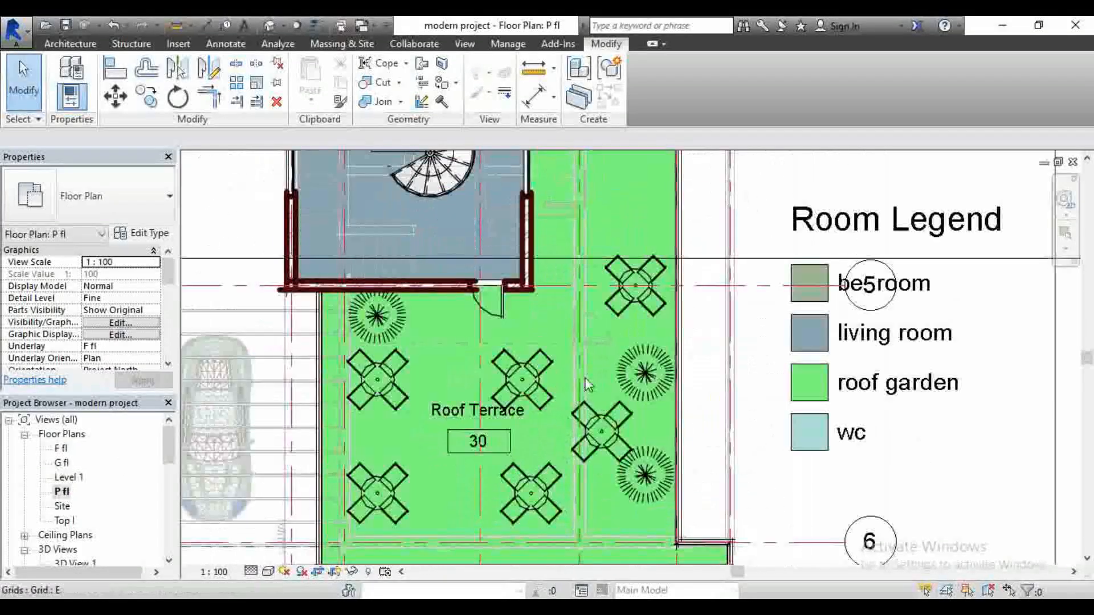
scroll(502, 364, down, 3)
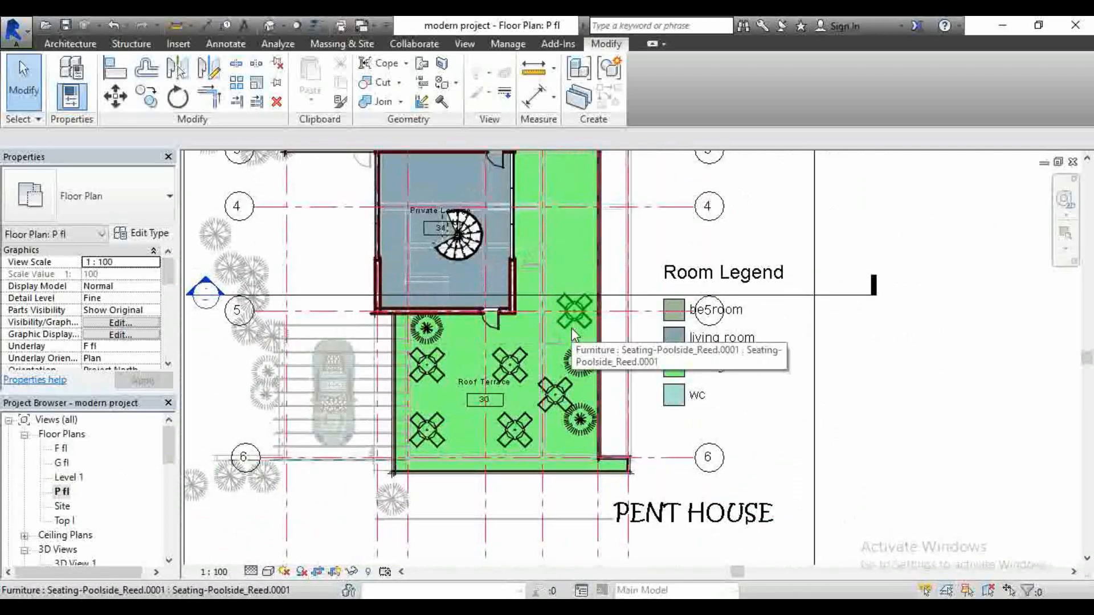
scroll(575, 330, up, 4)
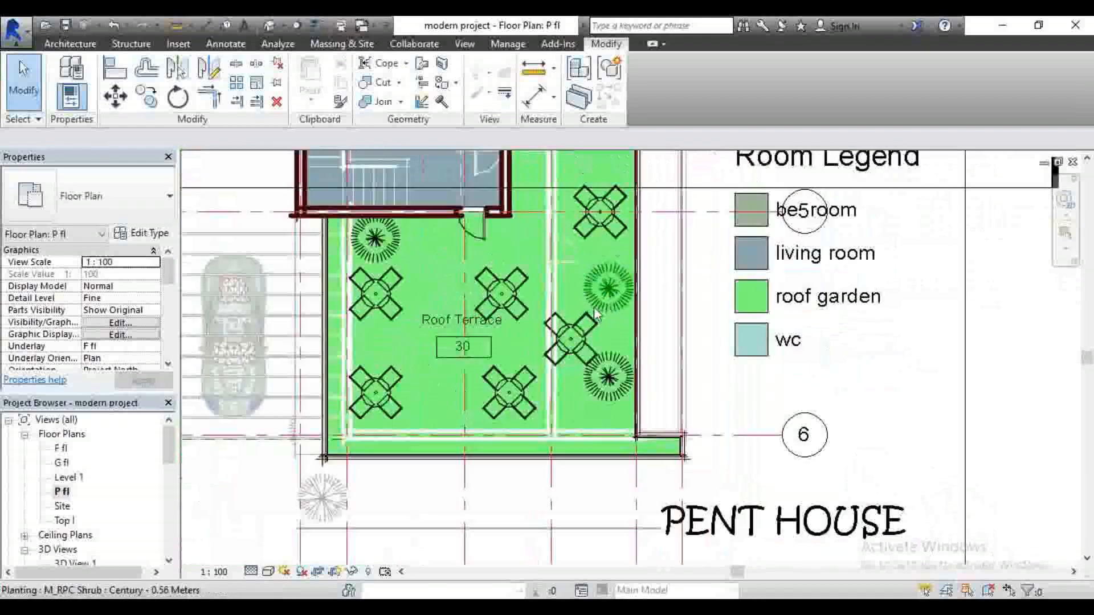
scroll(596, 315, up, 3)
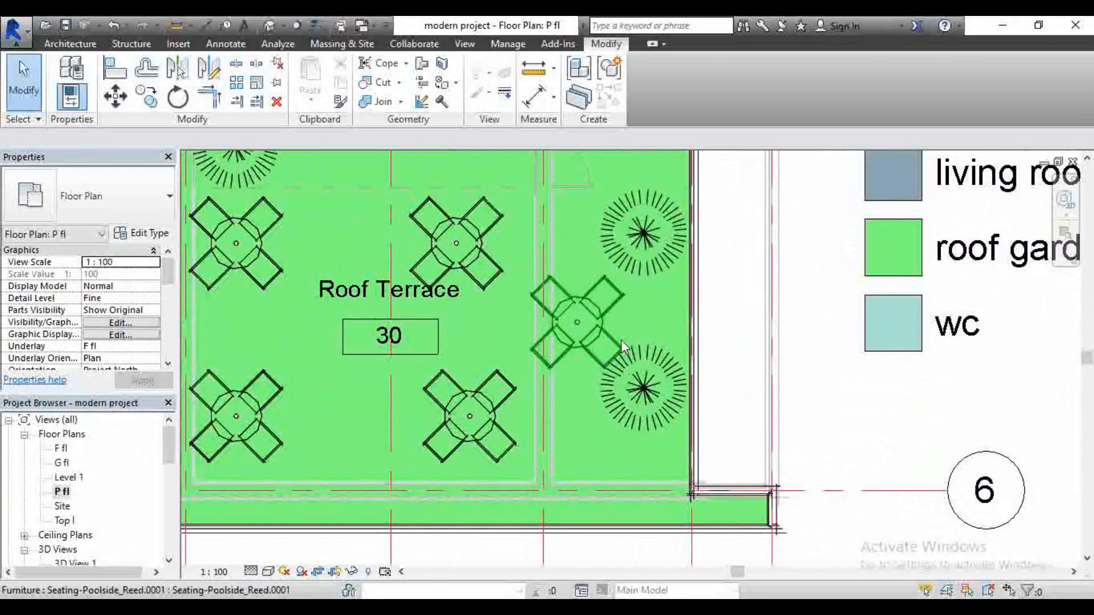
Copy the poolside seating set beside the two shrubs on Roof Terrace 30 to the clipboard
click(592, 326)
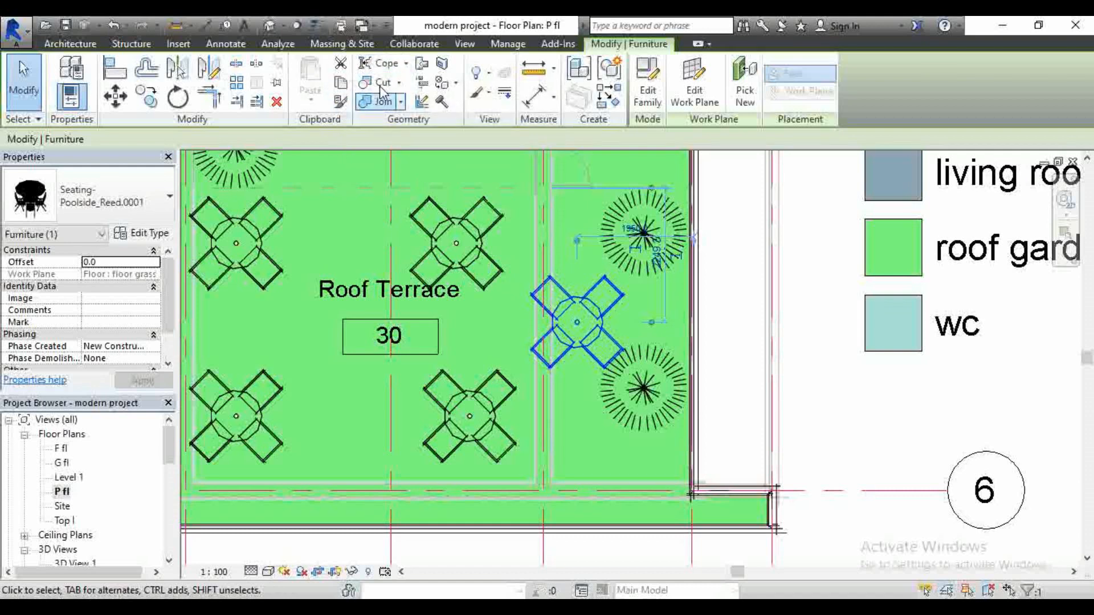
click(344, 84)
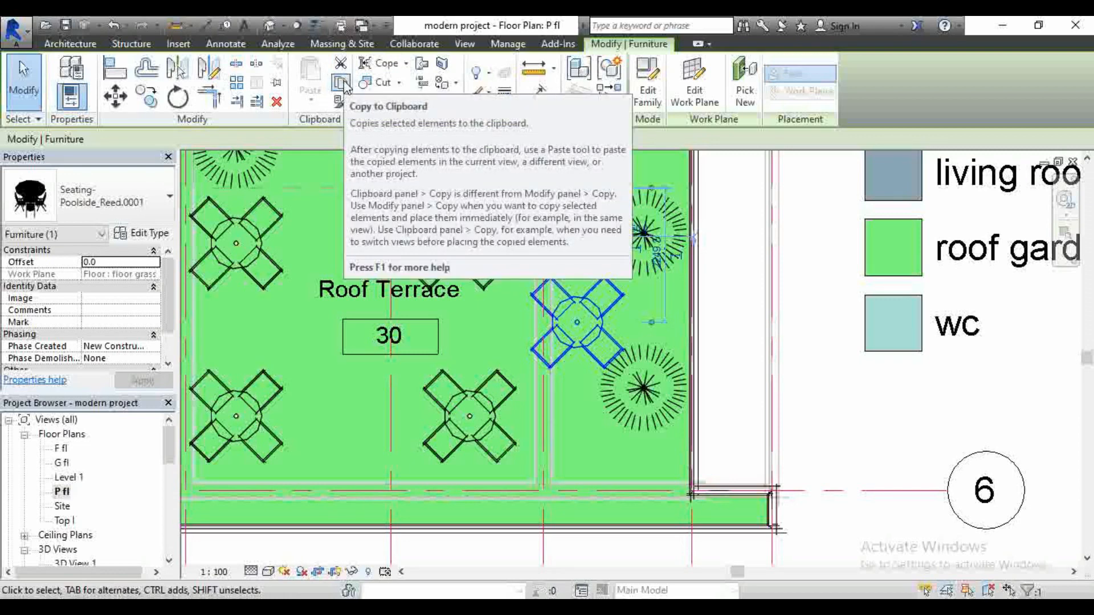
click(344, 84)
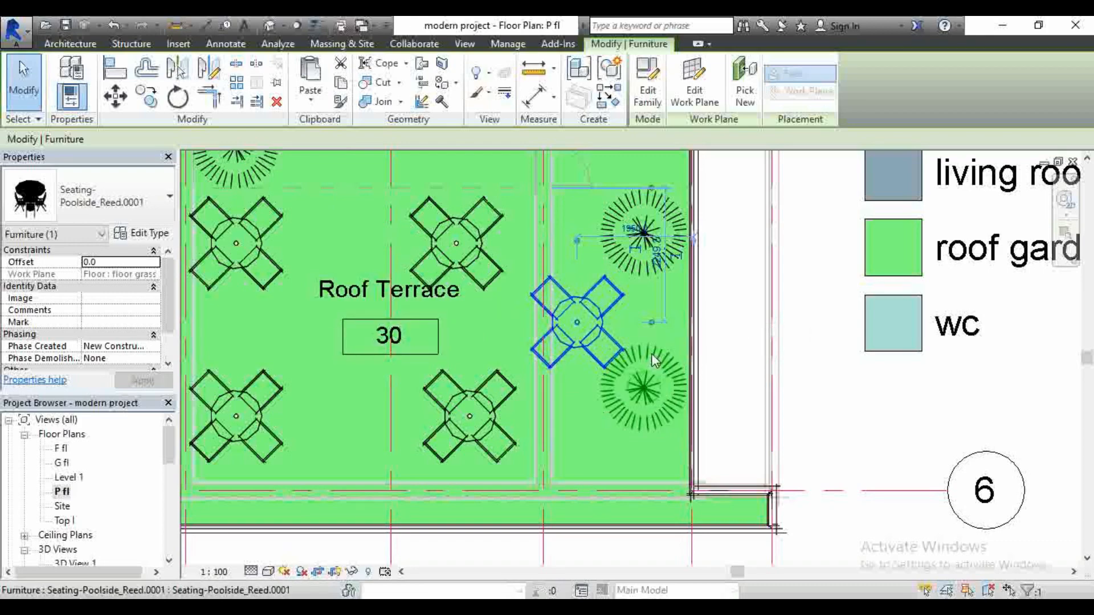
scroll(652, 353, down, 2)
scroll(610, 349, up, 3)
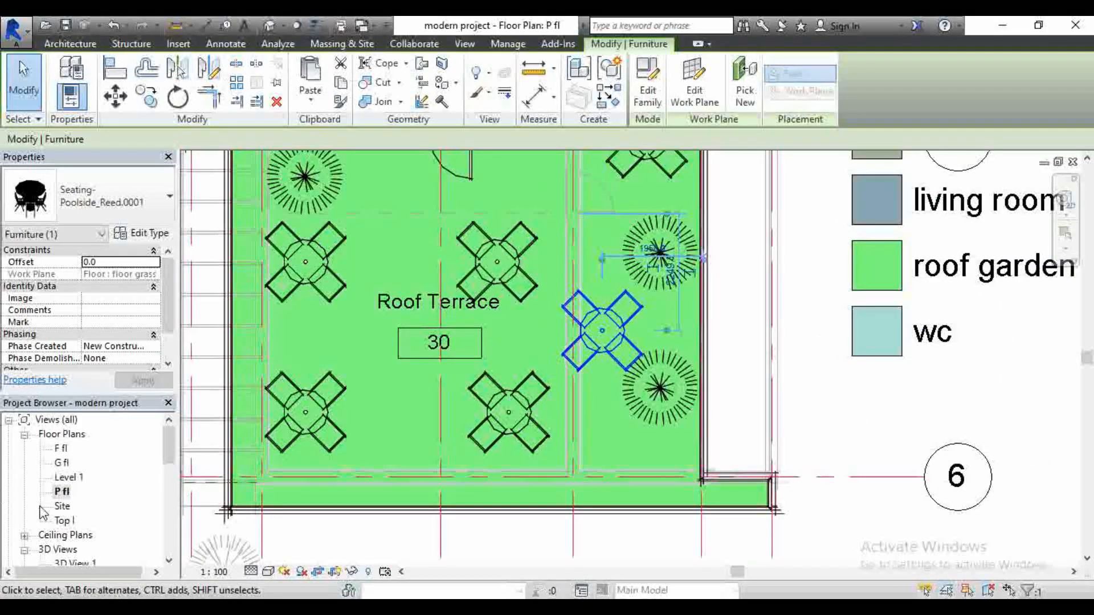
Paste the copied poolside seating set into the F fl floor plan, aligned to the current view
double_click(67, 450)
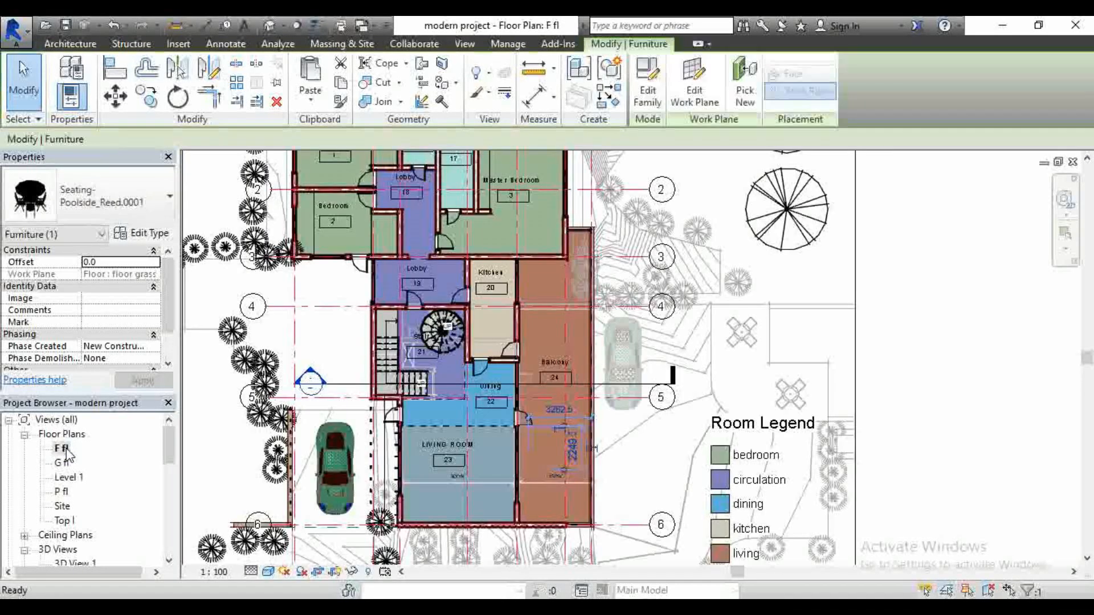
scroll(564, 464, down, 4)
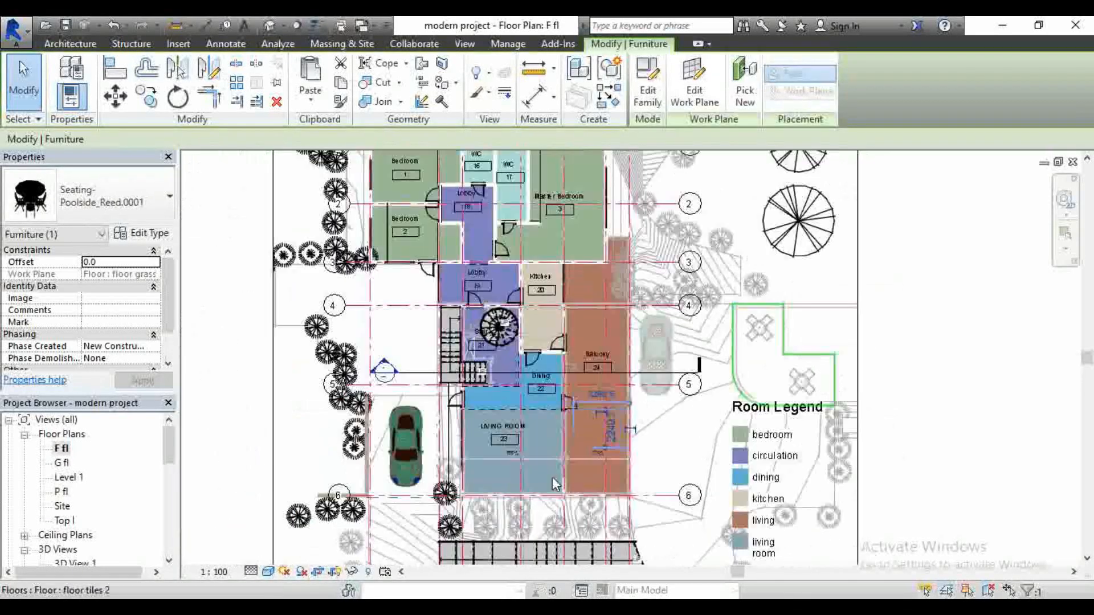
scroll(584, 438, up, 6)
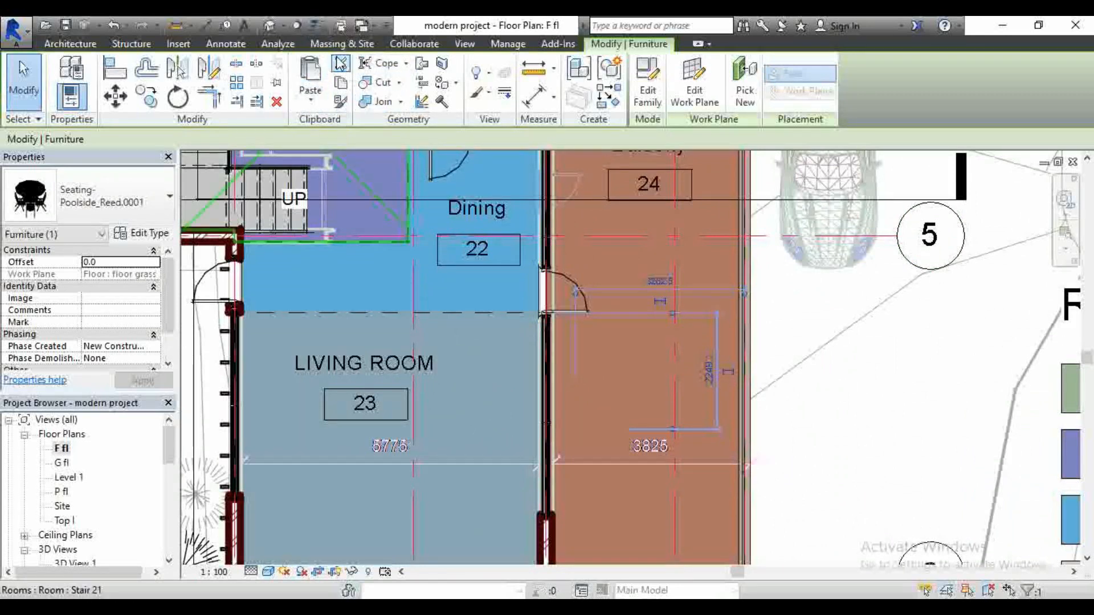
click(312, 105)
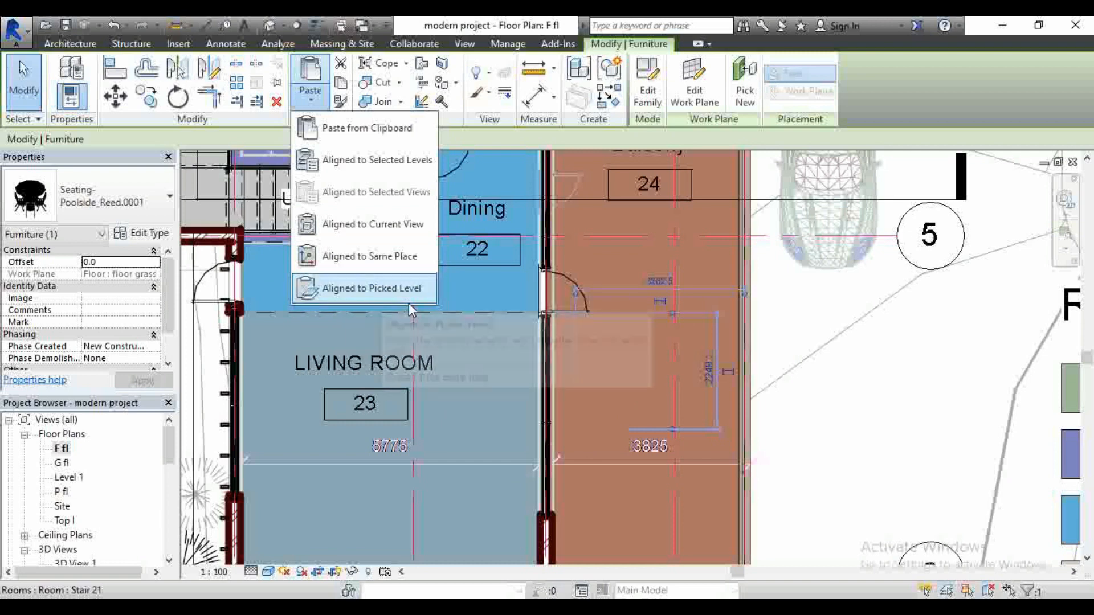
click(373, 226)
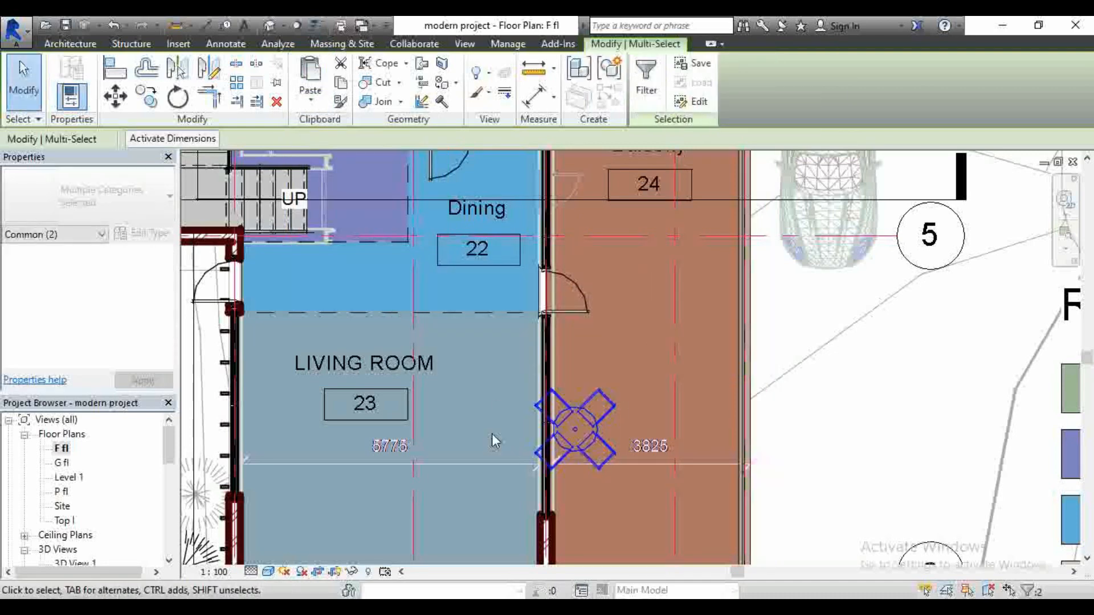
Compare the pasted seating's position on the F fl balcony with the original on P fl, and inspect the surrounding rooms
scroll(809, 377, down, 3)
scroll(709, 418, up, 2)
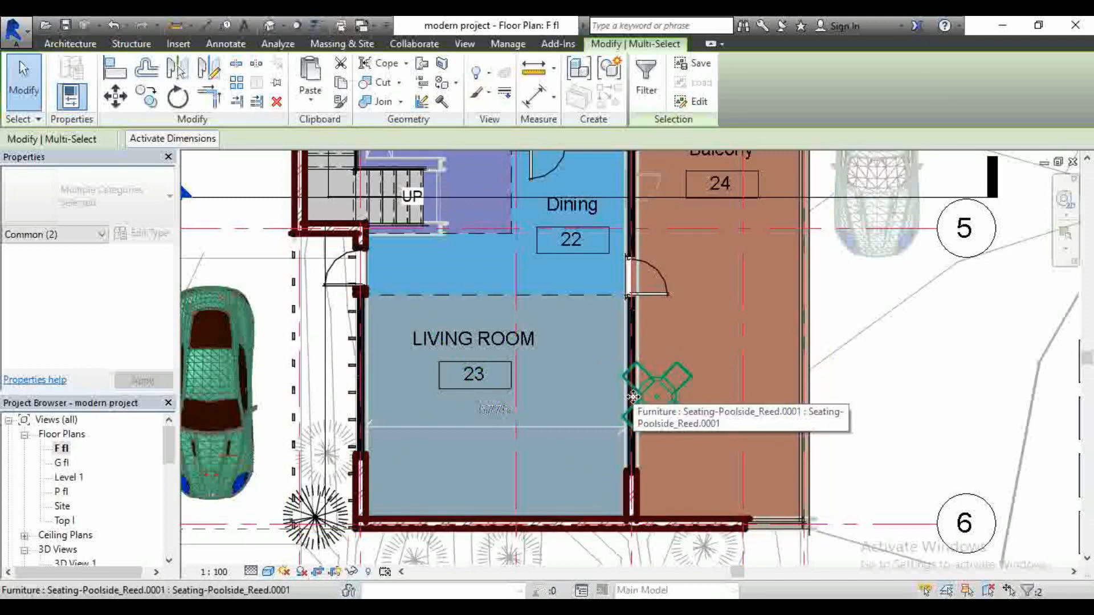
scroll(633, 396, down, 2)
scroll(650, 393, up, 2)
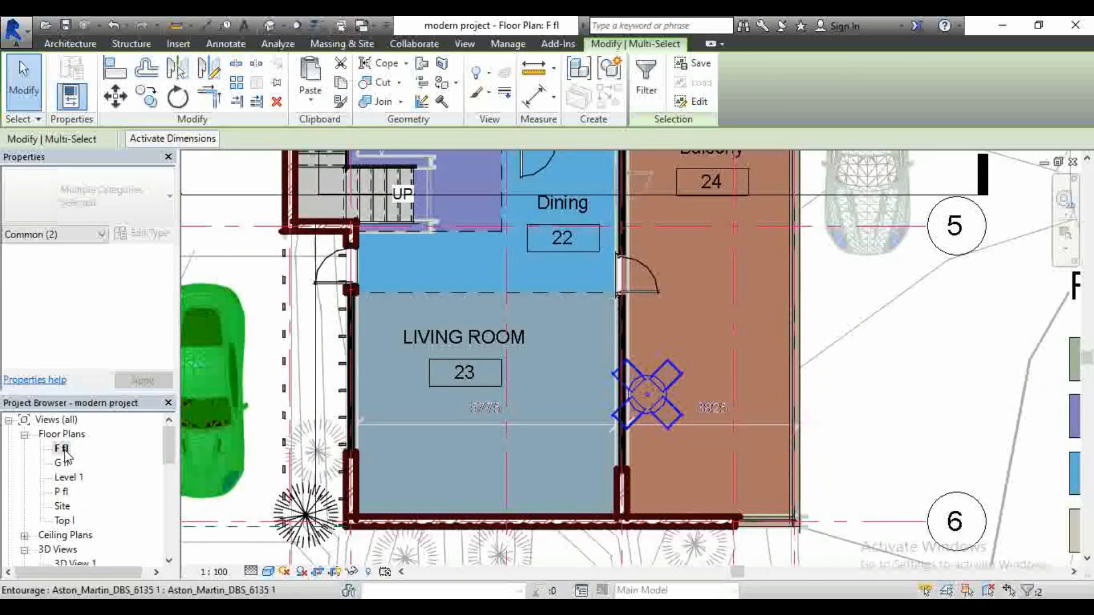
double_click(61, 492)
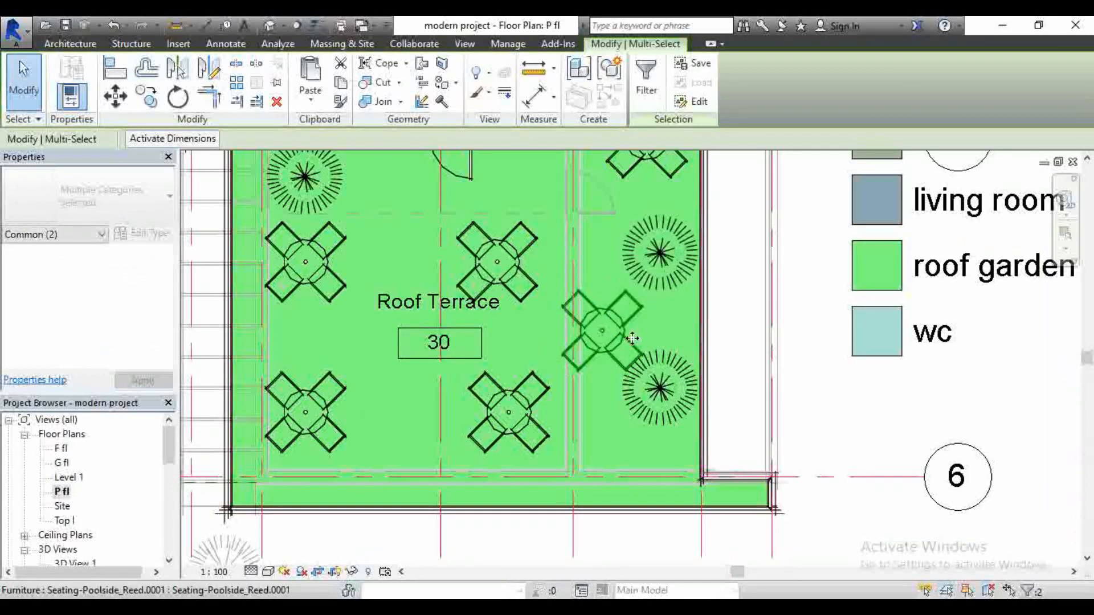
double_click(61, 448)
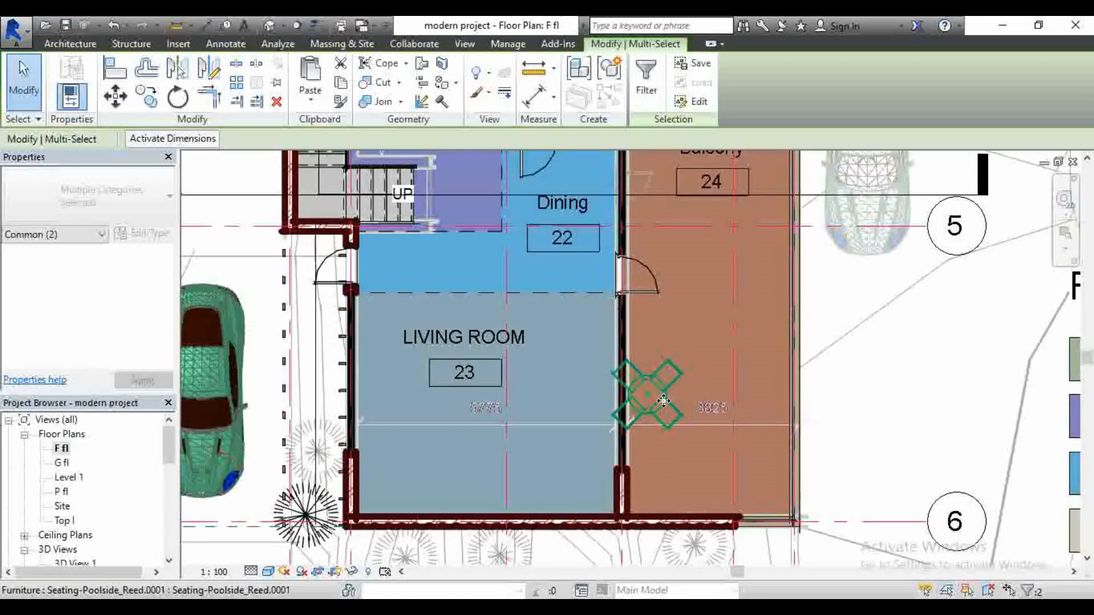
scroll(664, 401, up, 2)
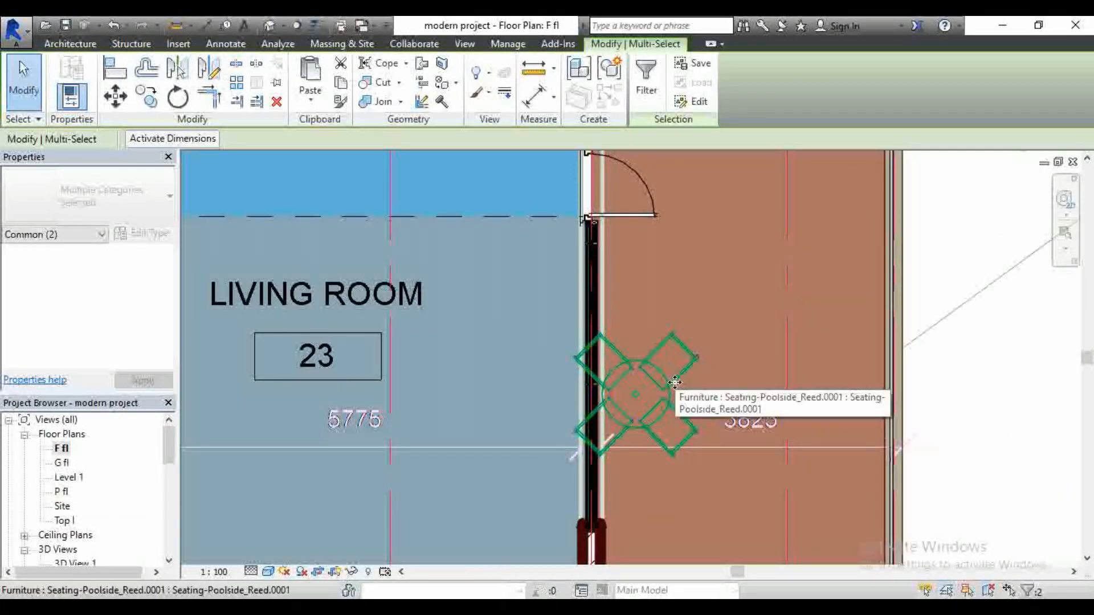
scroll(658, 322, down, 3)
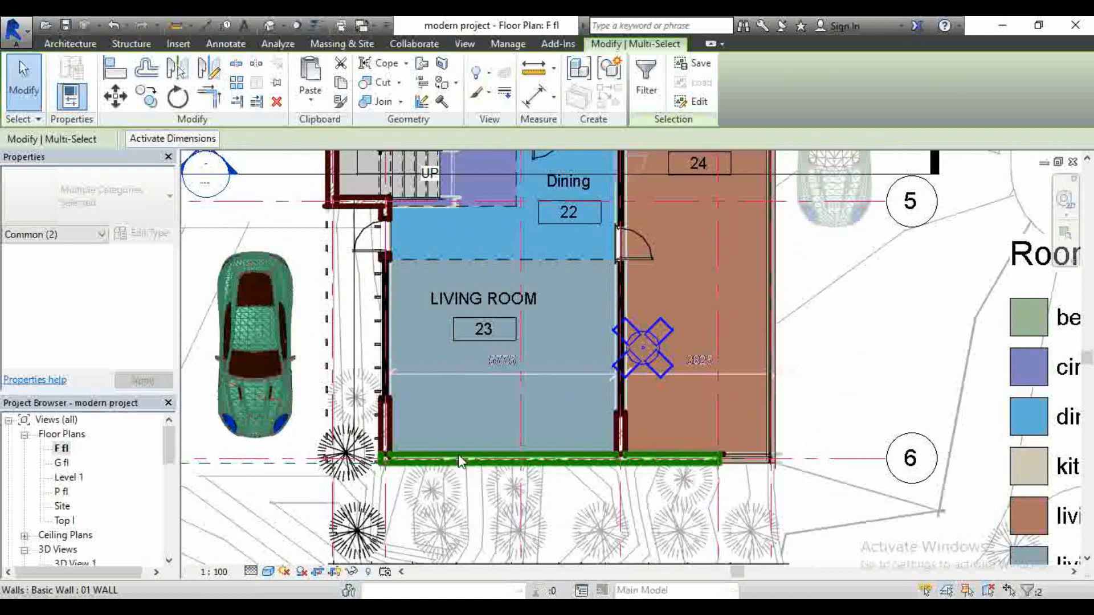
scroll(463, 419, up, 2)
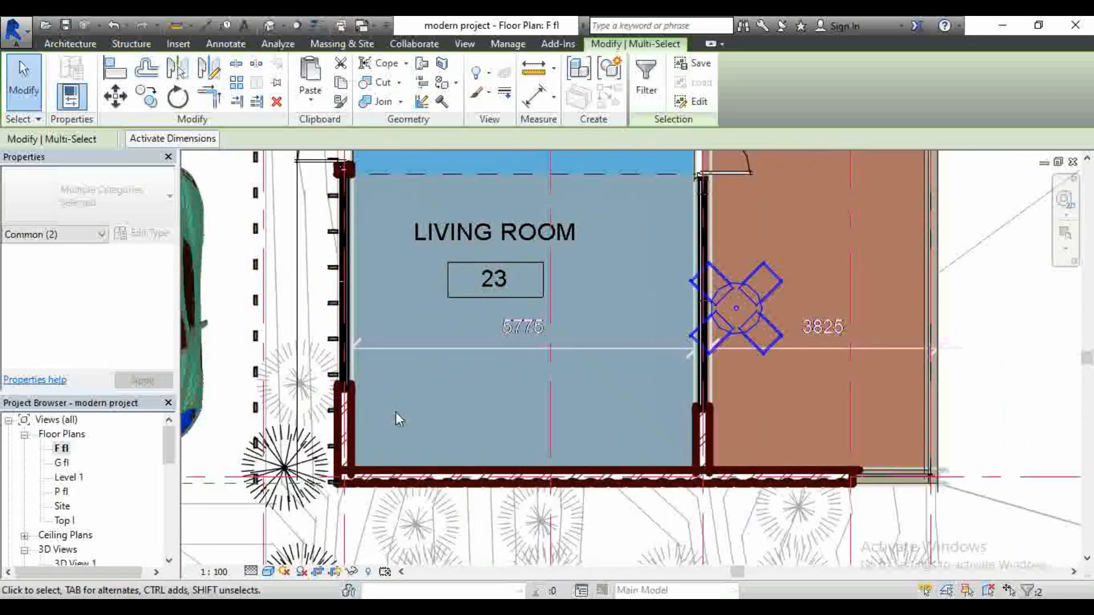
scroll(463, 439, down, 4)
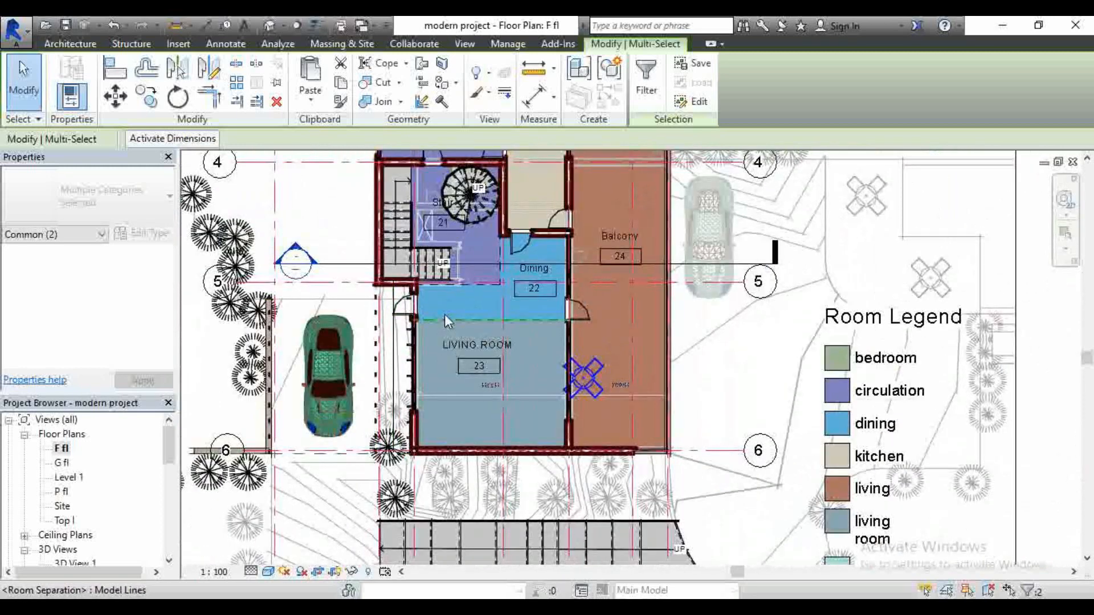
scroll(445, 314, up, 2)
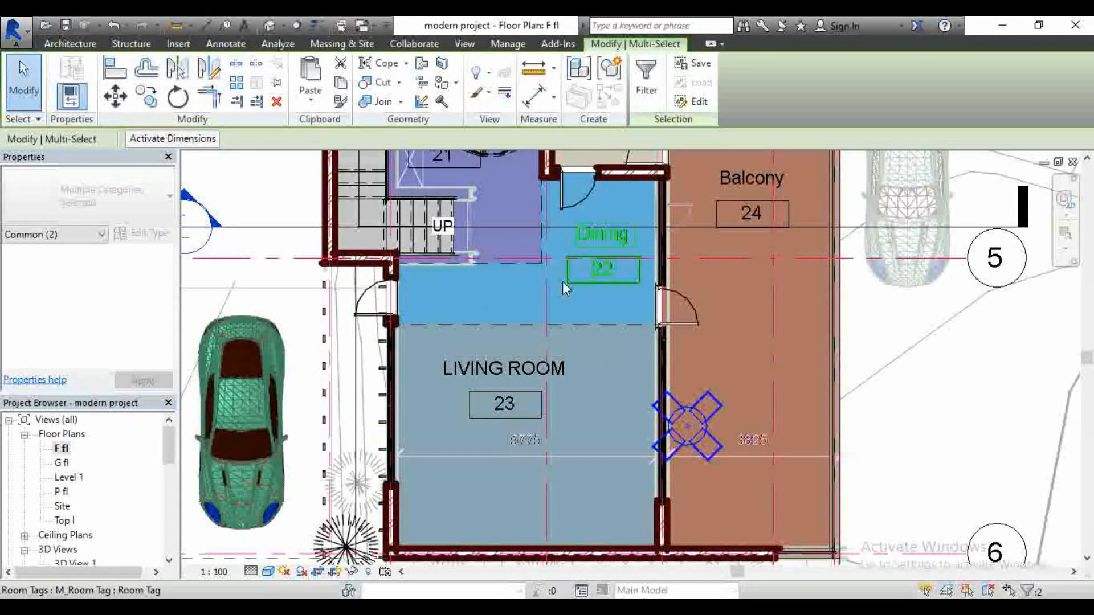
scroll(562, 282, down, 2)
scroll(549, 347, up, 3)
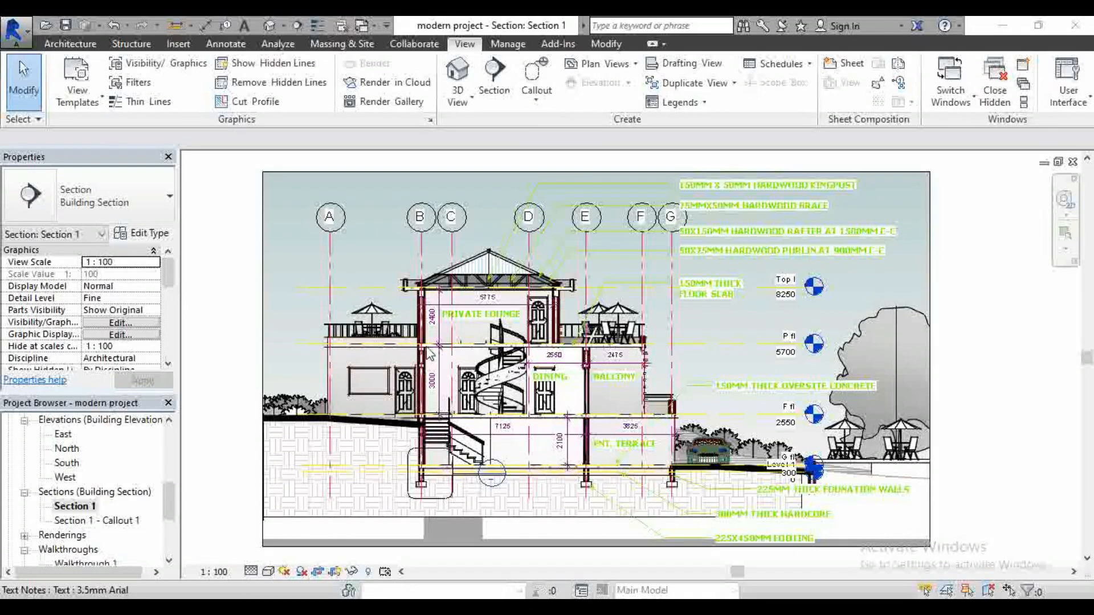
scroll(393, 347, up, 3)
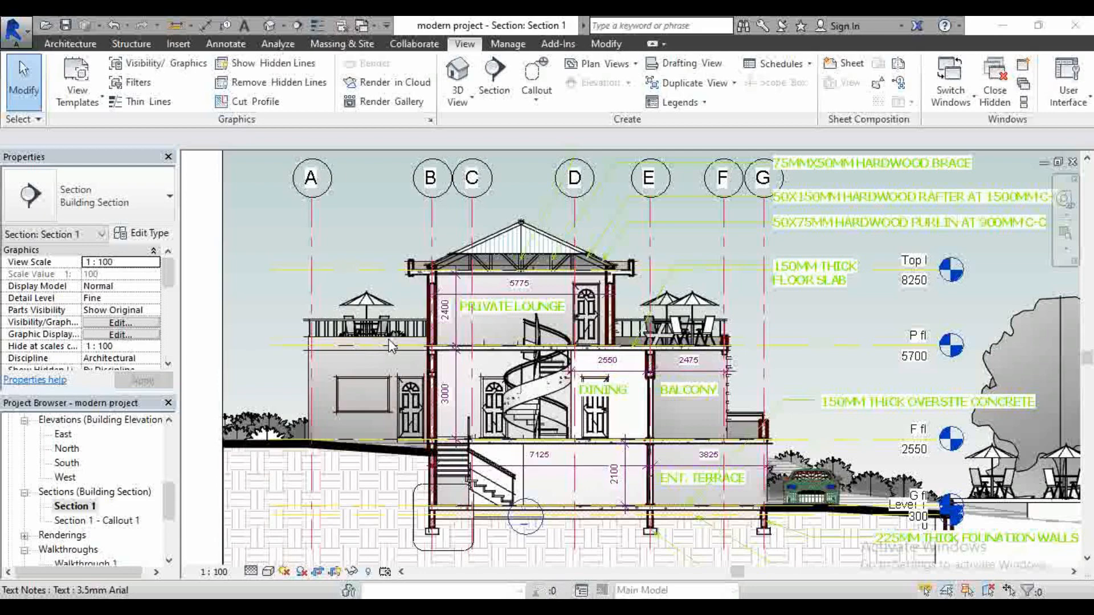
scroll(504, 271, up, 2)
scroll(513, 262, down, 4)
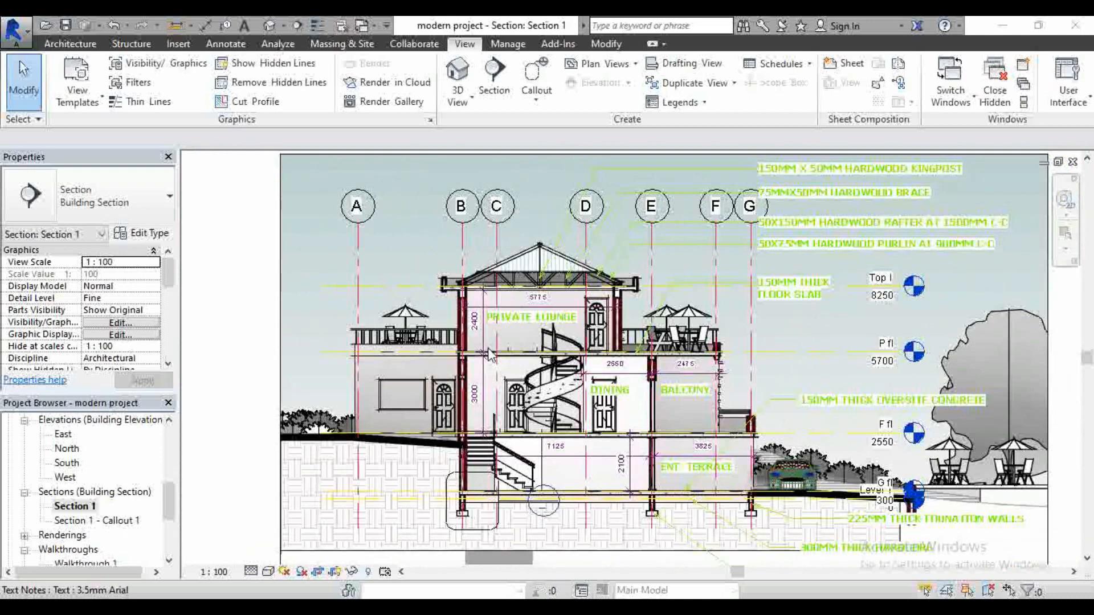
Examine the Section 1 view around the P fl floor slab, focusing on its junction with the wall between Dining and Balcony
scroll(490, 353, up, 5)
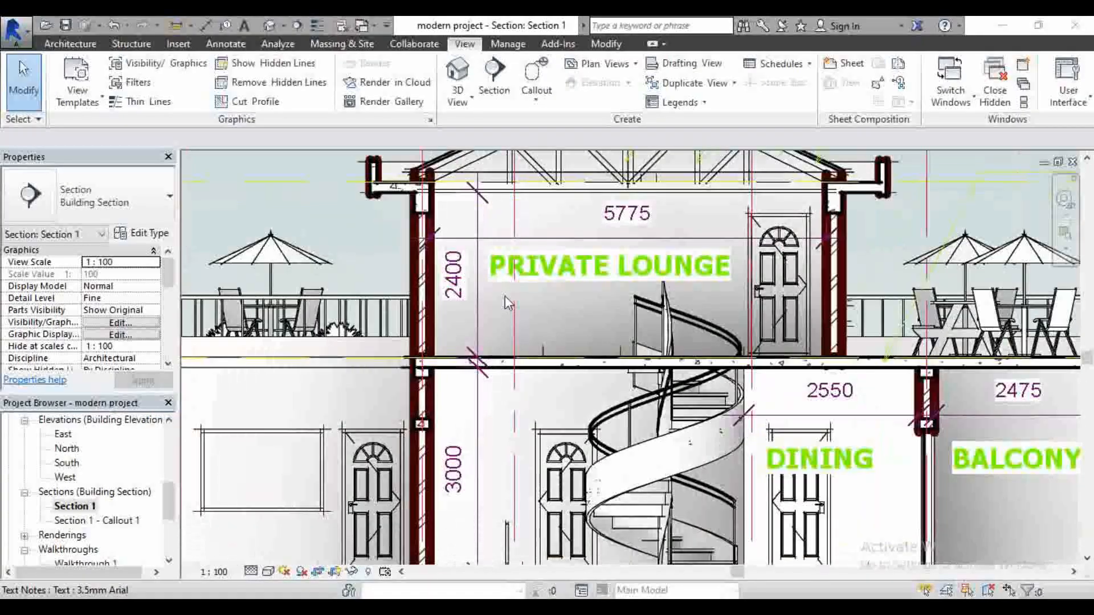
scroll(504, 299, down, 3)
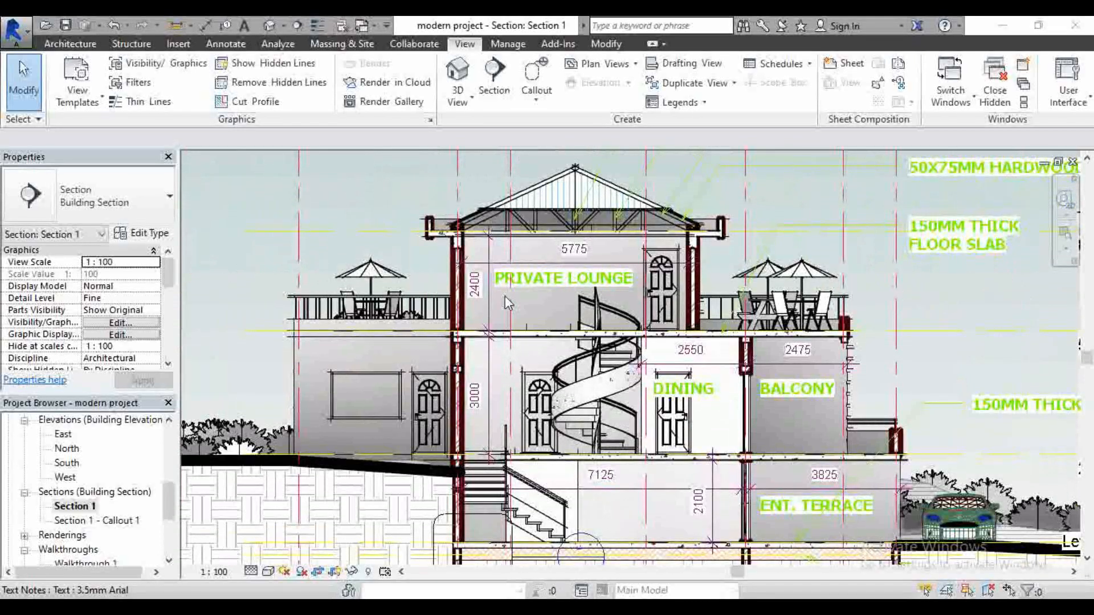
scroll(675, 362, up, 4)
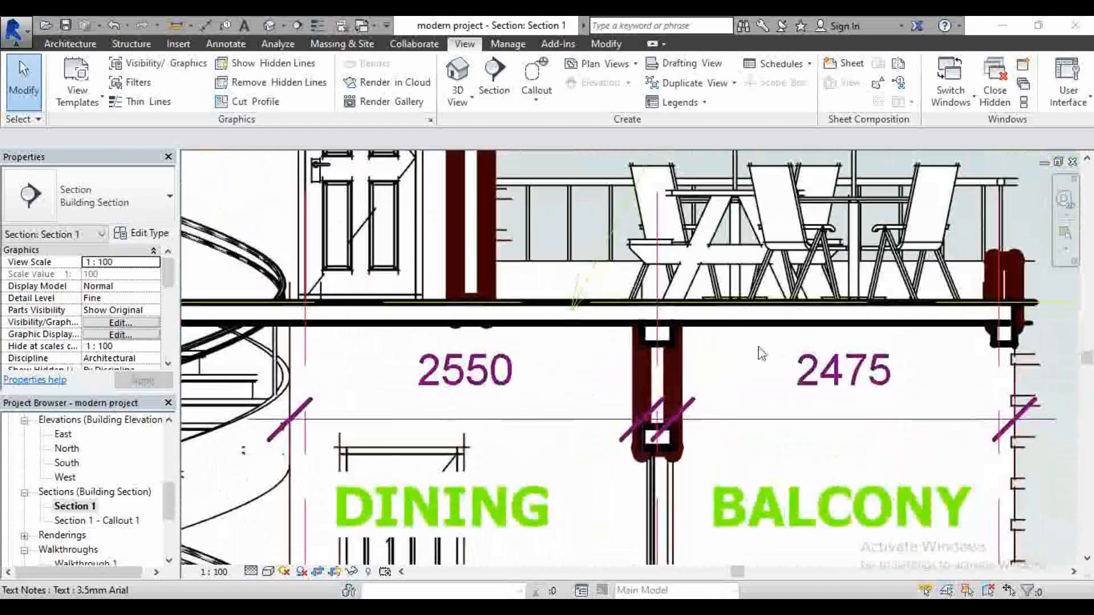
scroll(691, 357, down, 3)
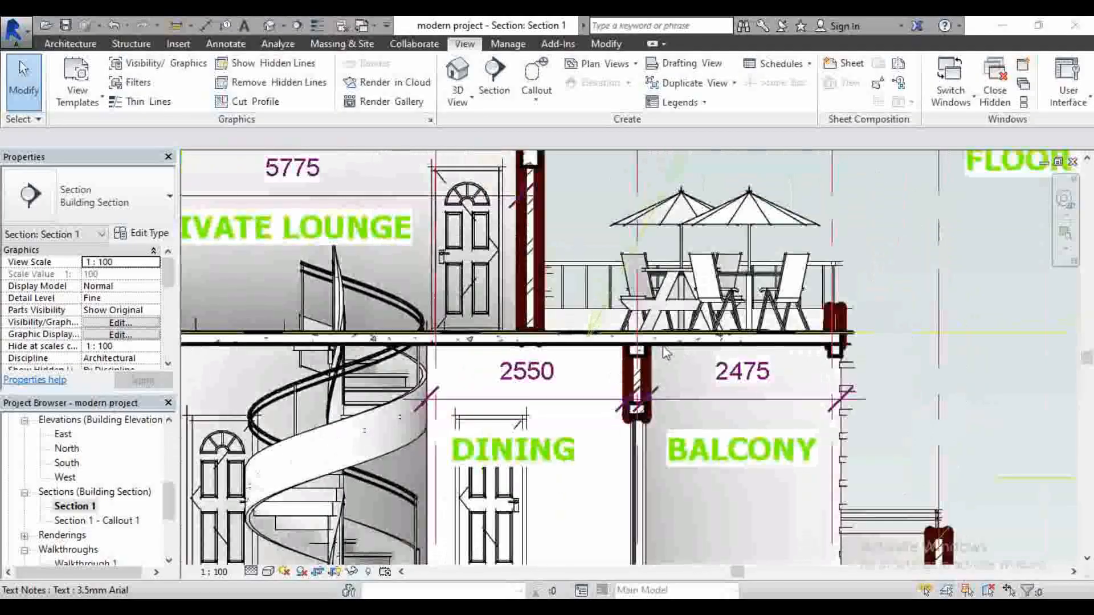
scroll(661, 352, up, 3)
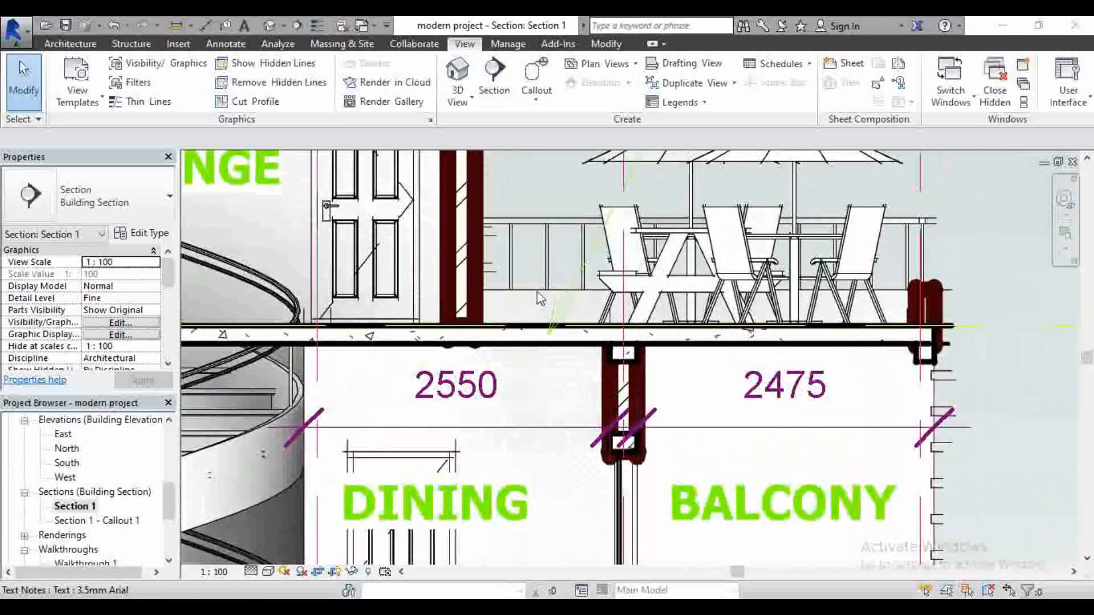
scroll(650, 350, up, 3)
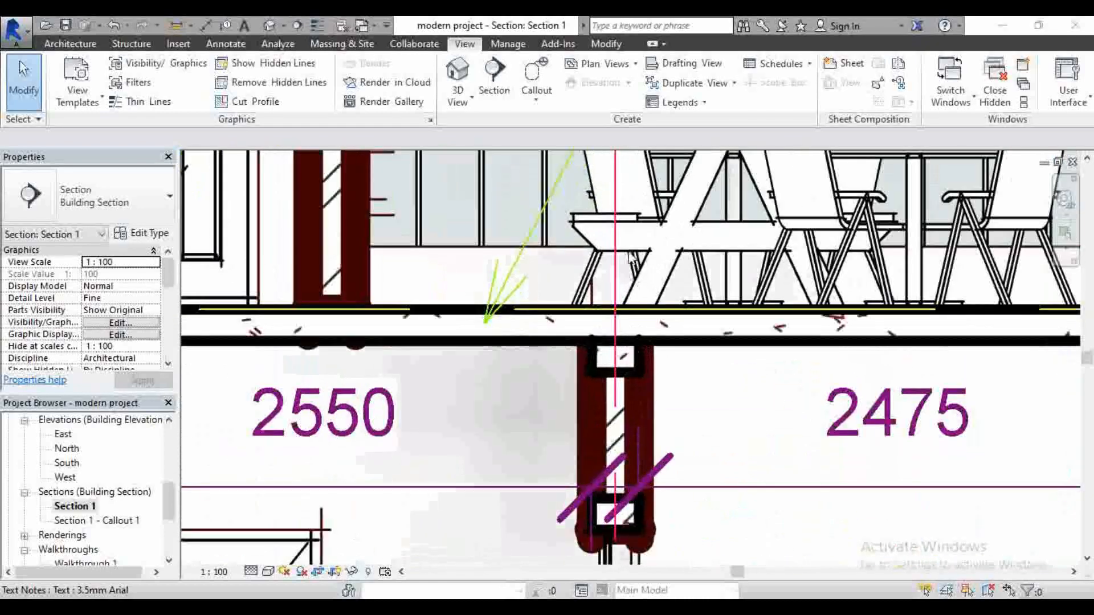
scroll(750, 321, down, 3)
scroll(750, 321, down, 4)
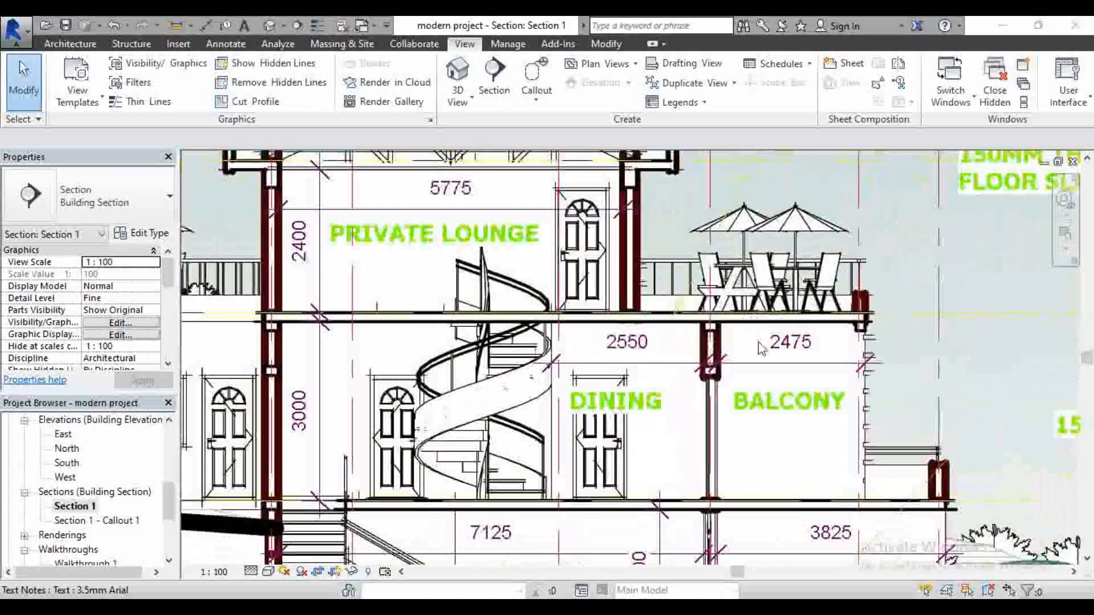
scroll(752, 334, up, 4)
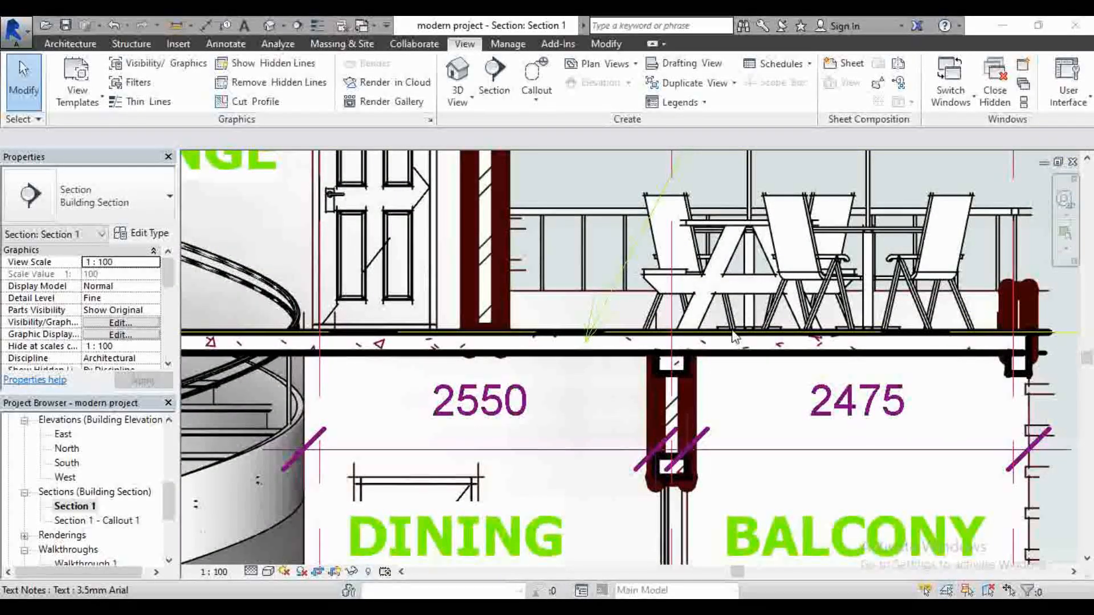
scroll(700, 402, down, 2)
scroll(723, 342, up, 1)
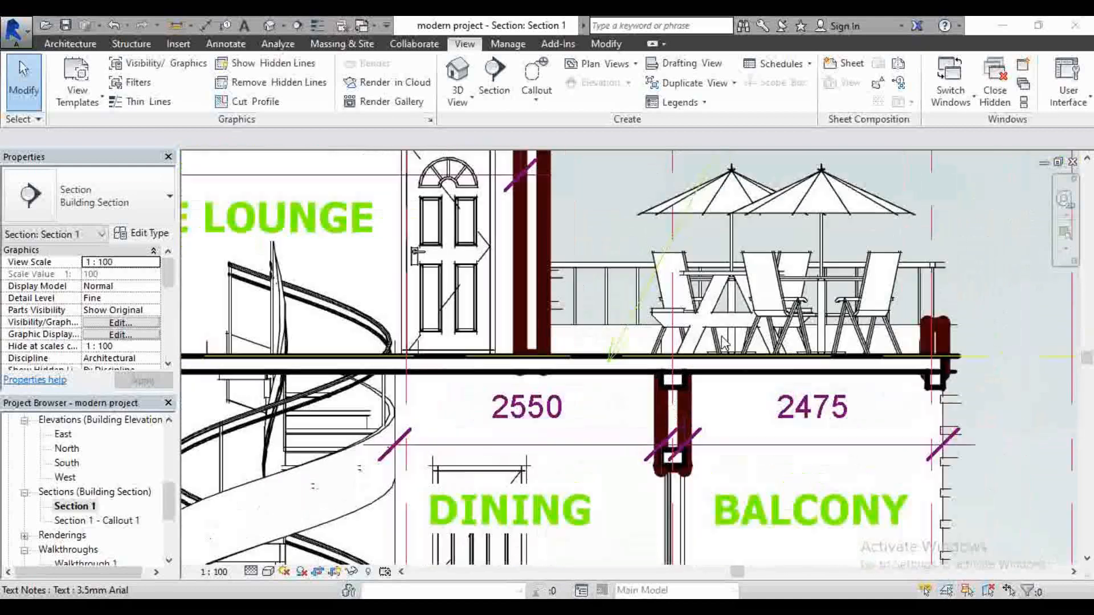
scroll(723, 342, up, 3)
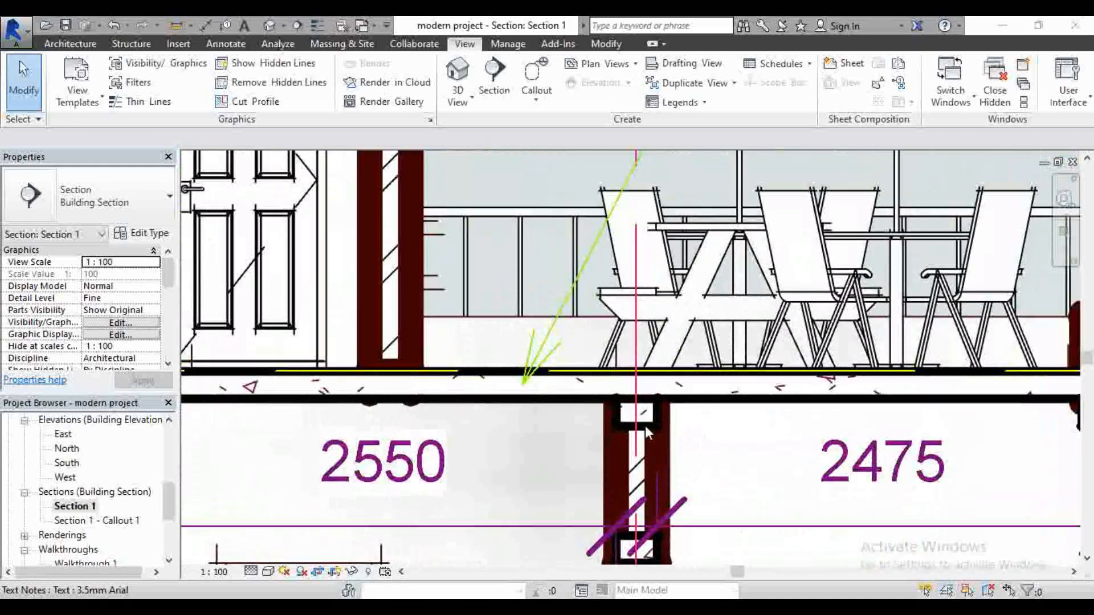
scroll(716, 398, down, 2)
scroll(662, 369, down, 2)
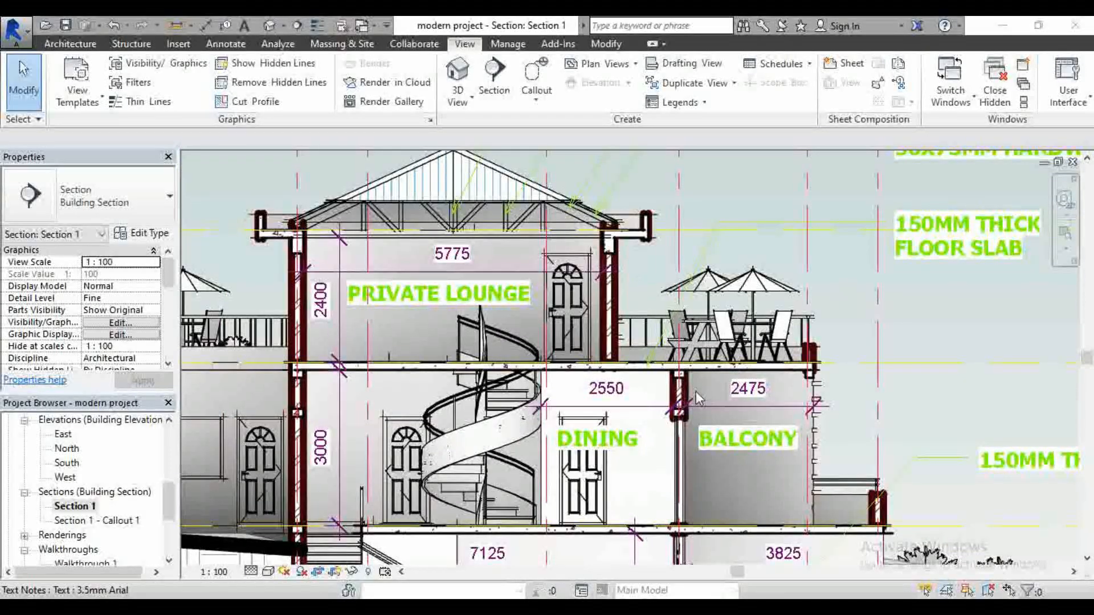
scroll(696, 392, up, 2)
scroll(681, 331, up, 2)
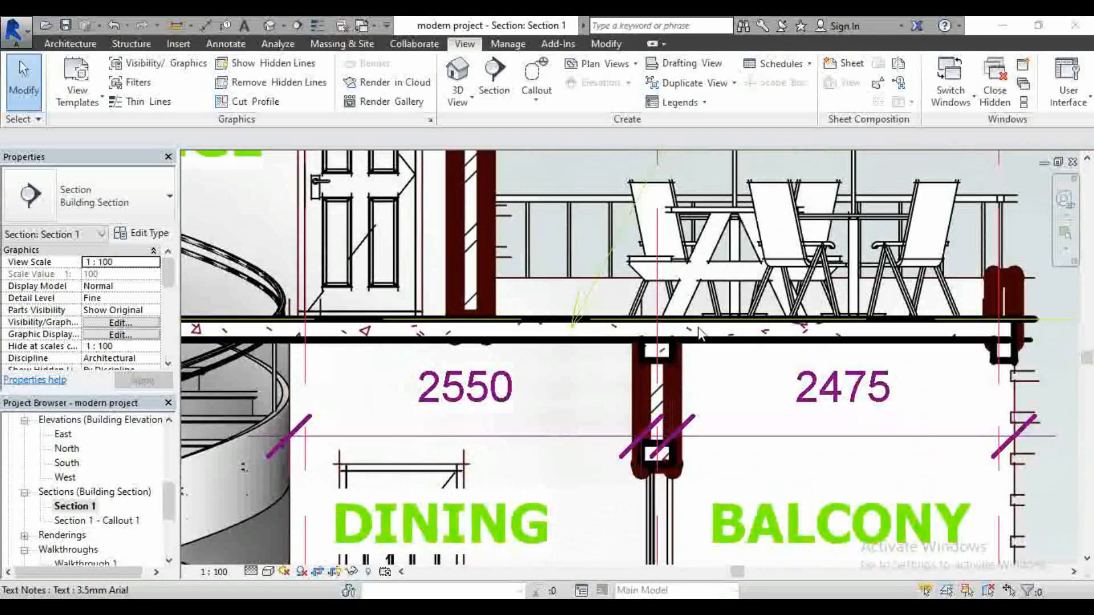
scroll(699, 330, down, 3)
scroll(701, 335, down, 1)
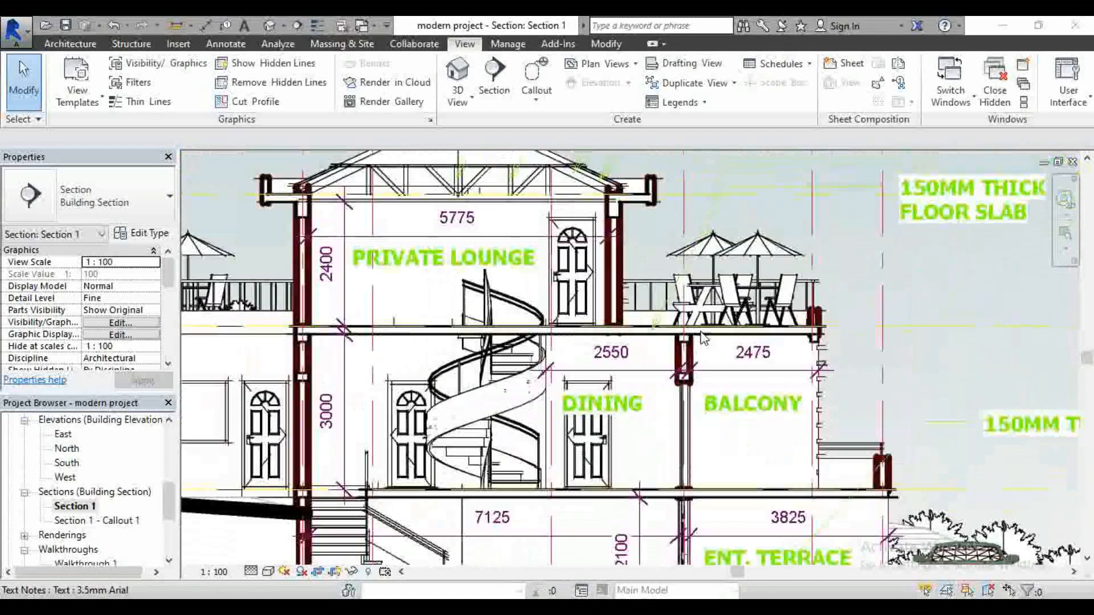
scroll(703, 337, down, 2)
scroll(707, 331, up, 3)
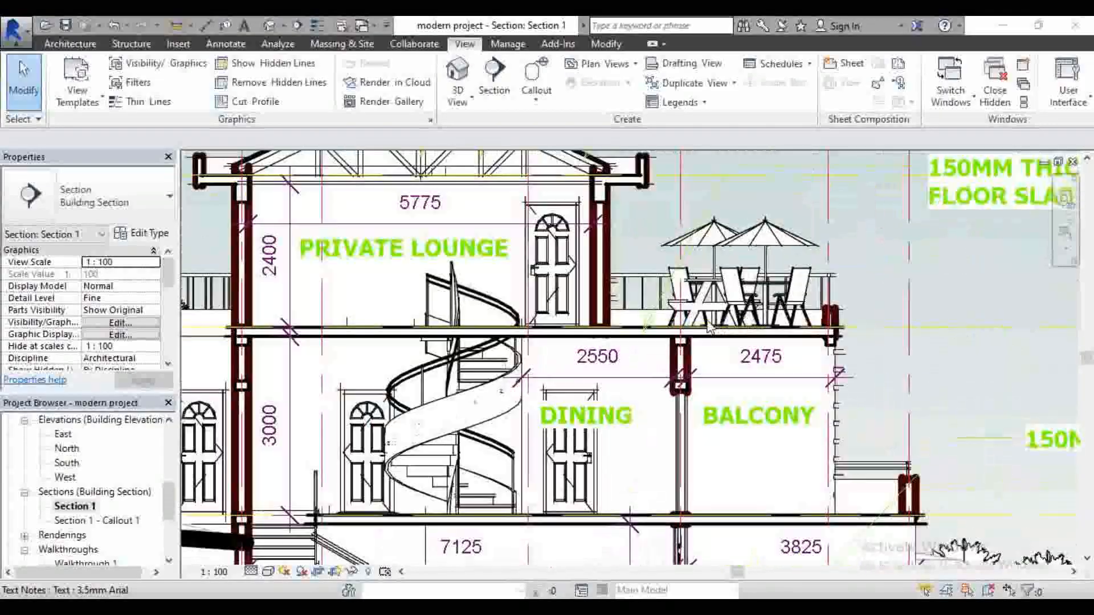
scroll(708, 327, up, 4)
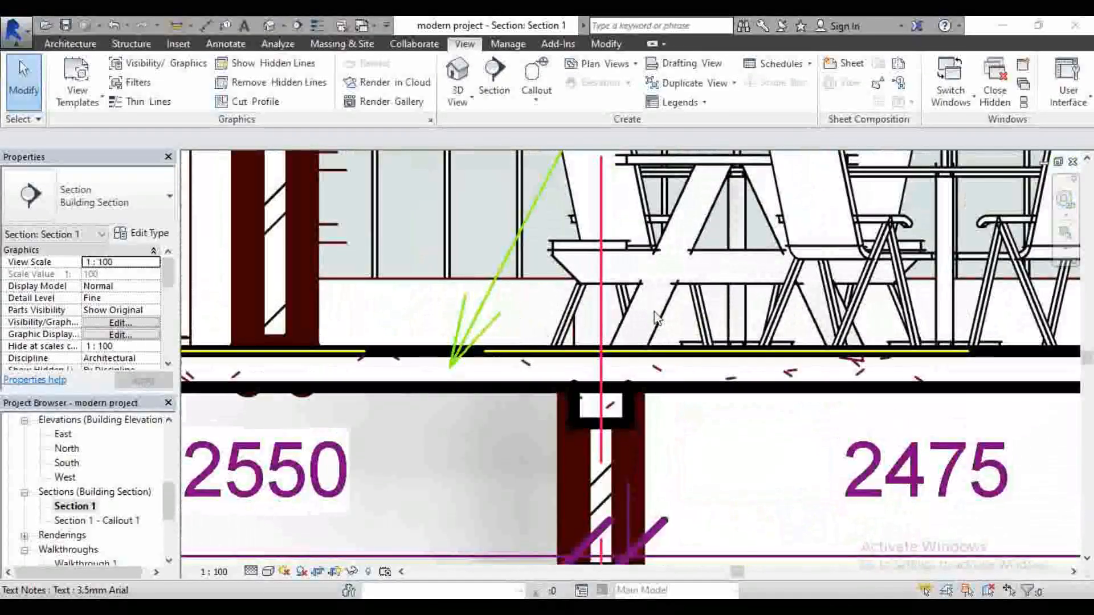
scroll(656, 318, down, 2)
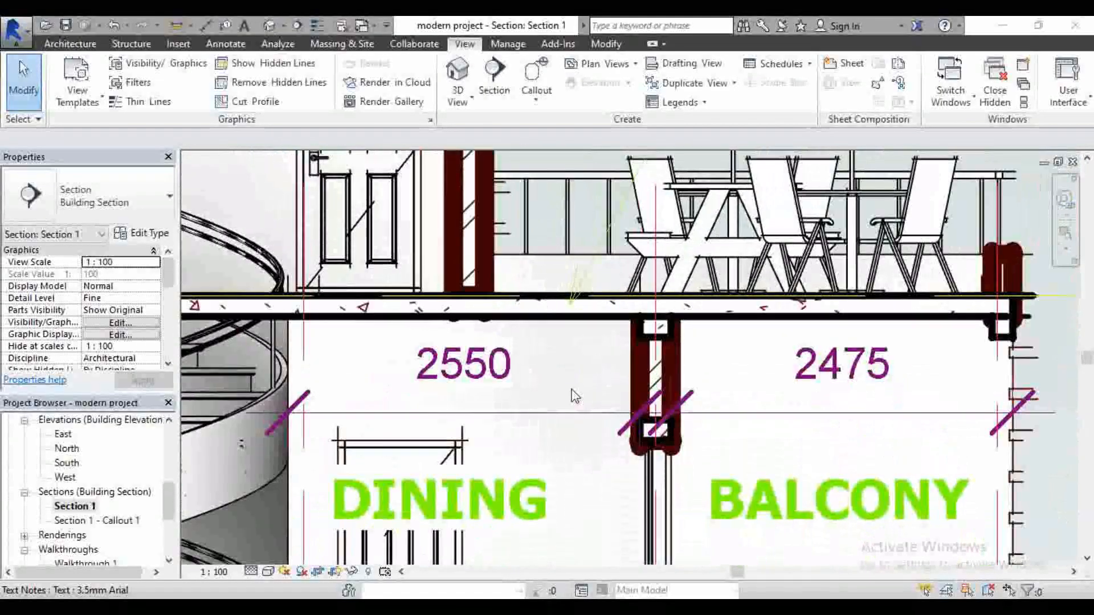
Create a callout in Section 1 around the slab and wall-head junction between Dining and Balcony, dismissing the save reminder, and open the callout's view
click(540, 74)
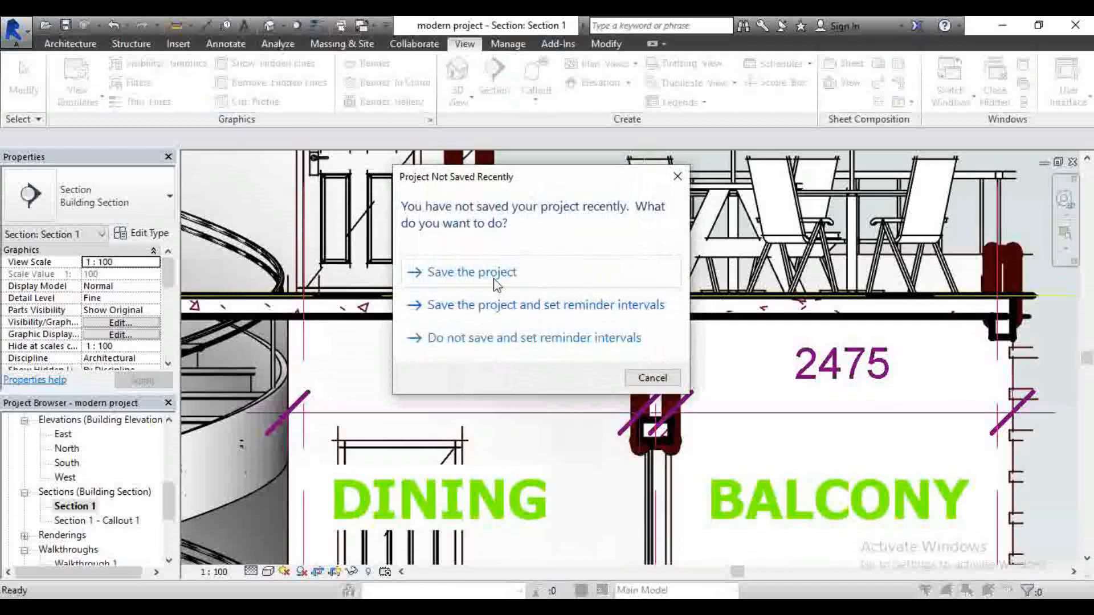
click(678, 176)
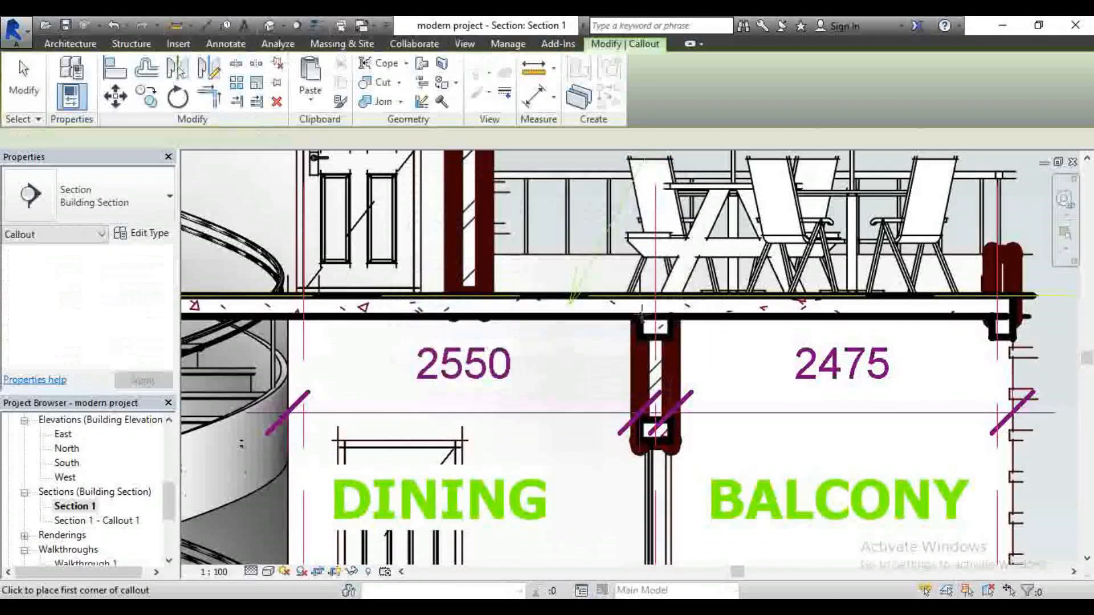
click(600, 271)
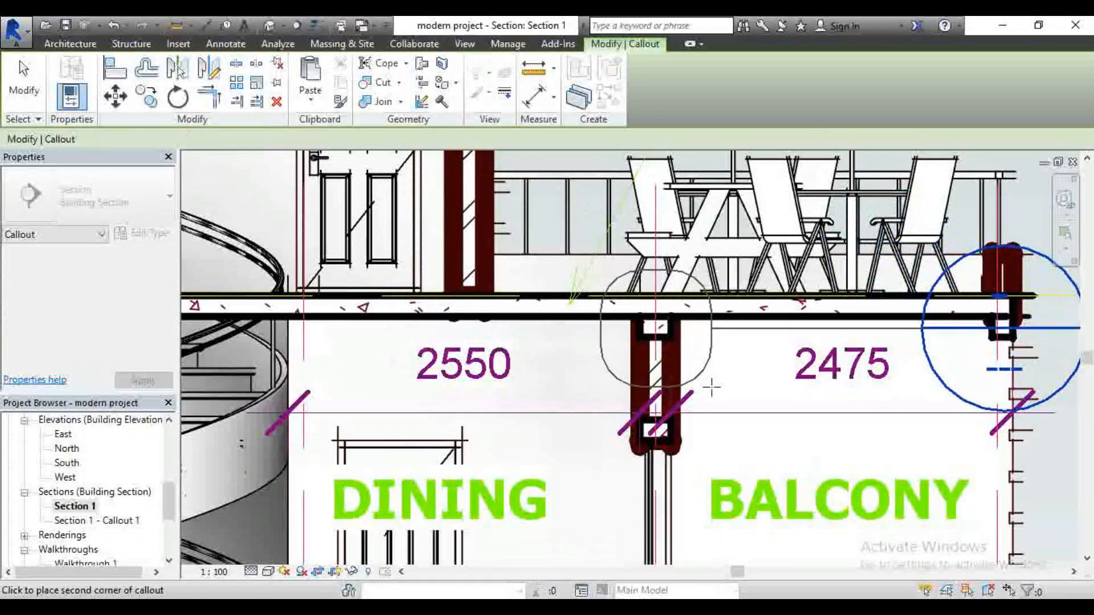
click(716, 422)
click(717, 349)
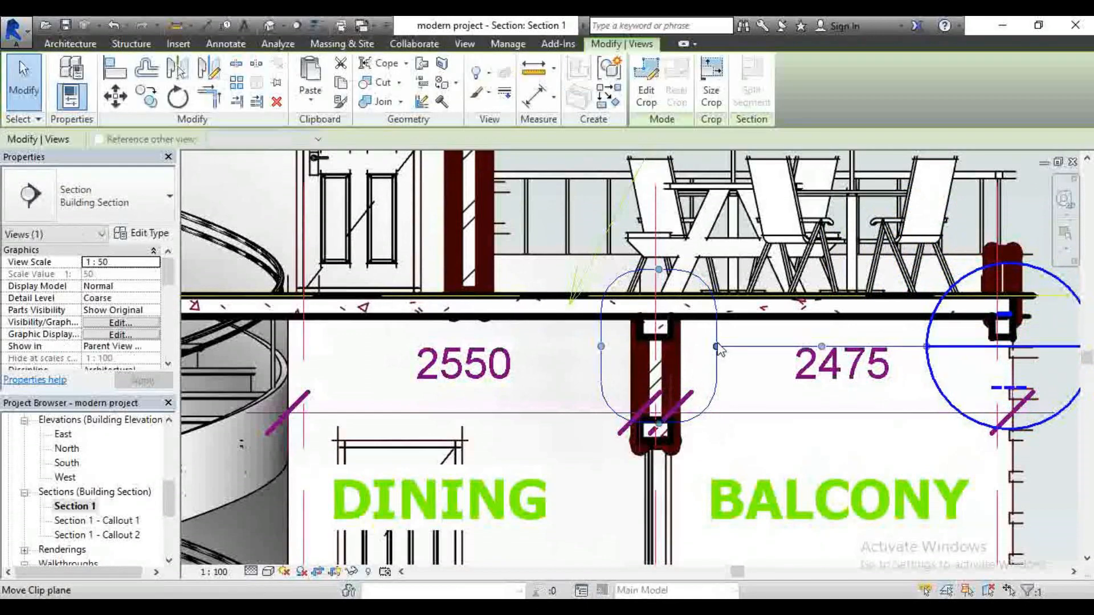
right_click(719, 348)
click(770, 272)
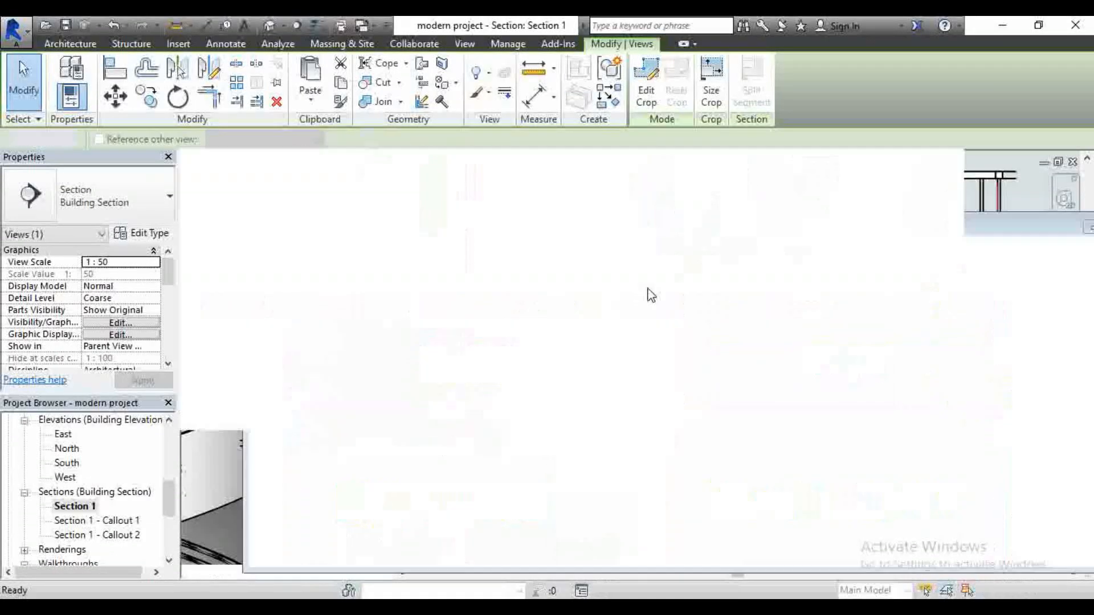
Examine how the wall head meets the P fl floor slab in the Section 1 - Callout 2 view
scroll(630, 388, up, 5)
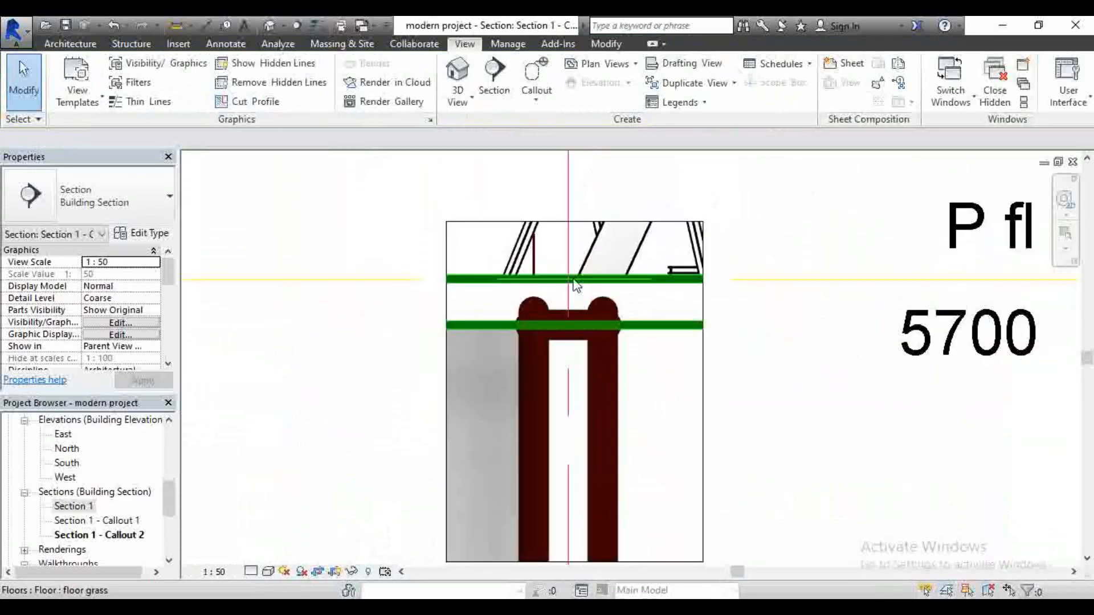
scroll(583, 293, up, 3)
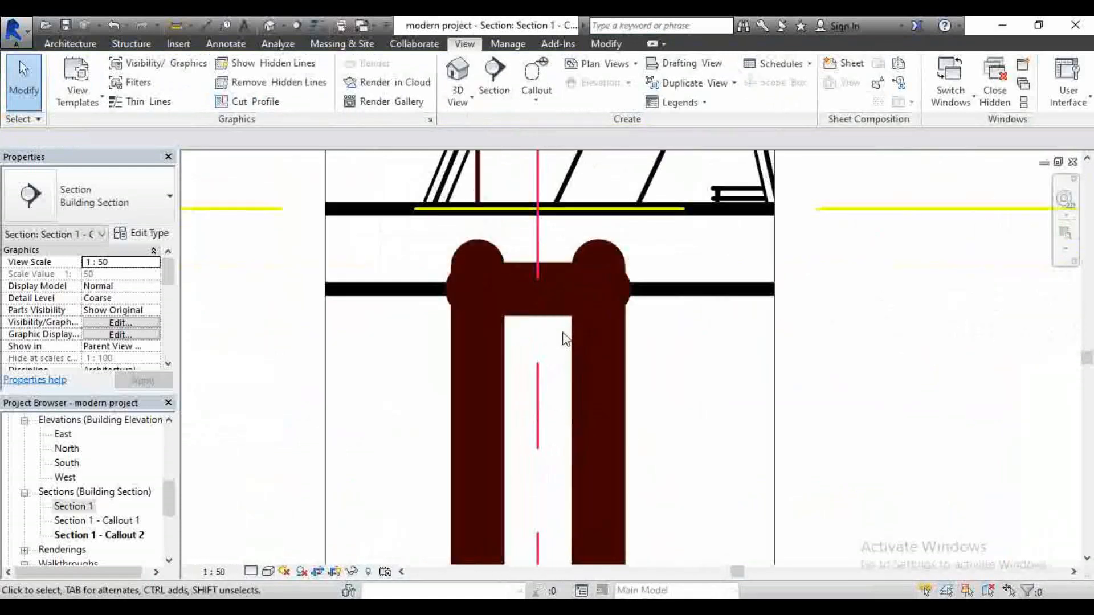
scroll(544, 268, down, 3)
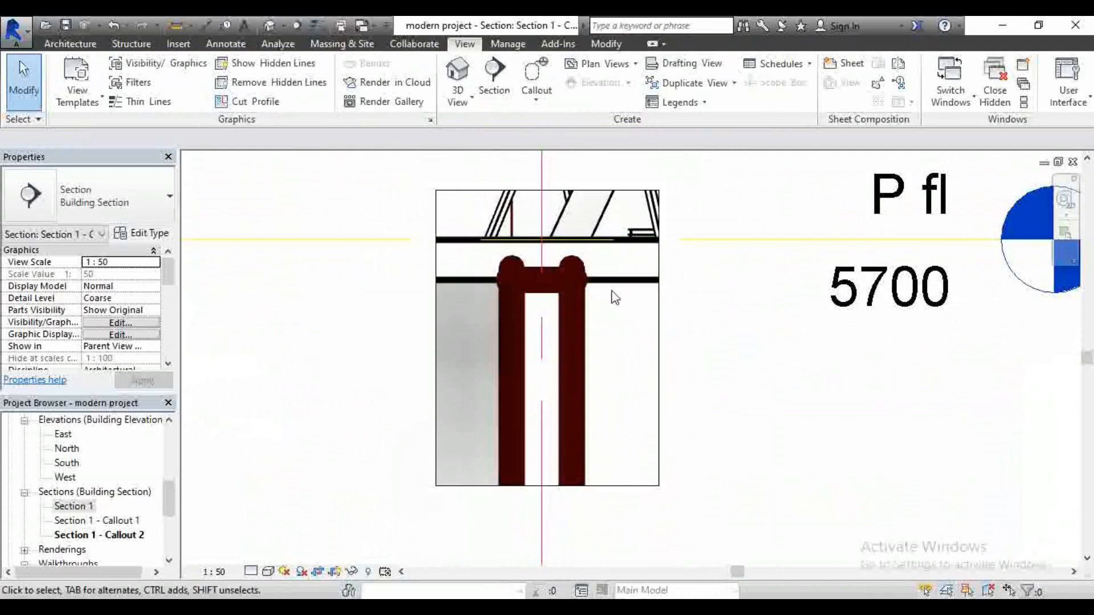
scroll(611, 297, down, 2)
scroll(612, 297, up, 1)
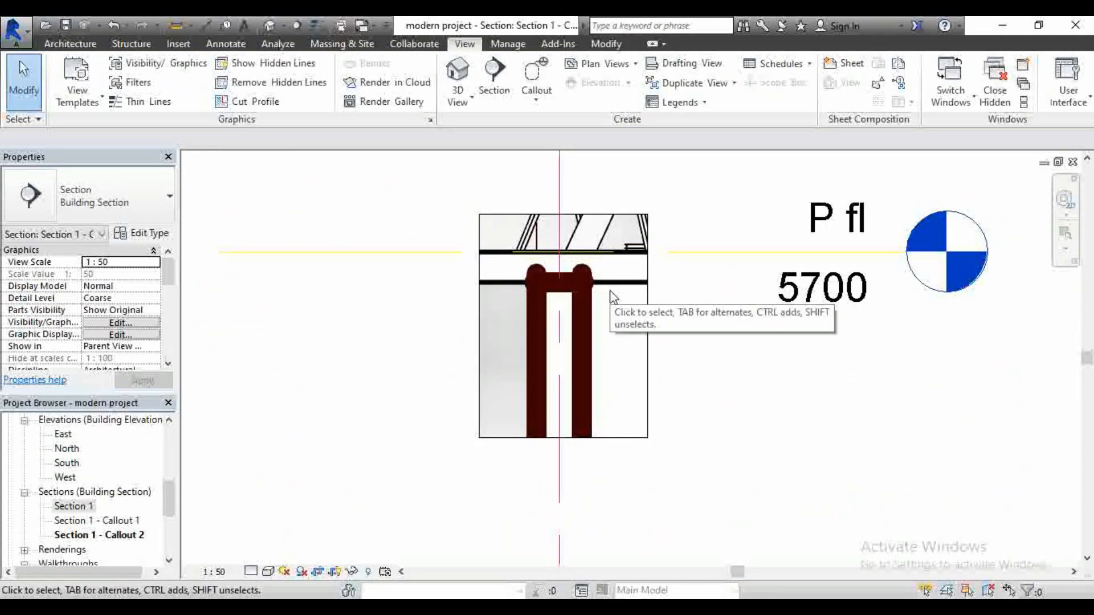
scroll(644, 294, down, 1)
scroll(580, 292, up, 2)
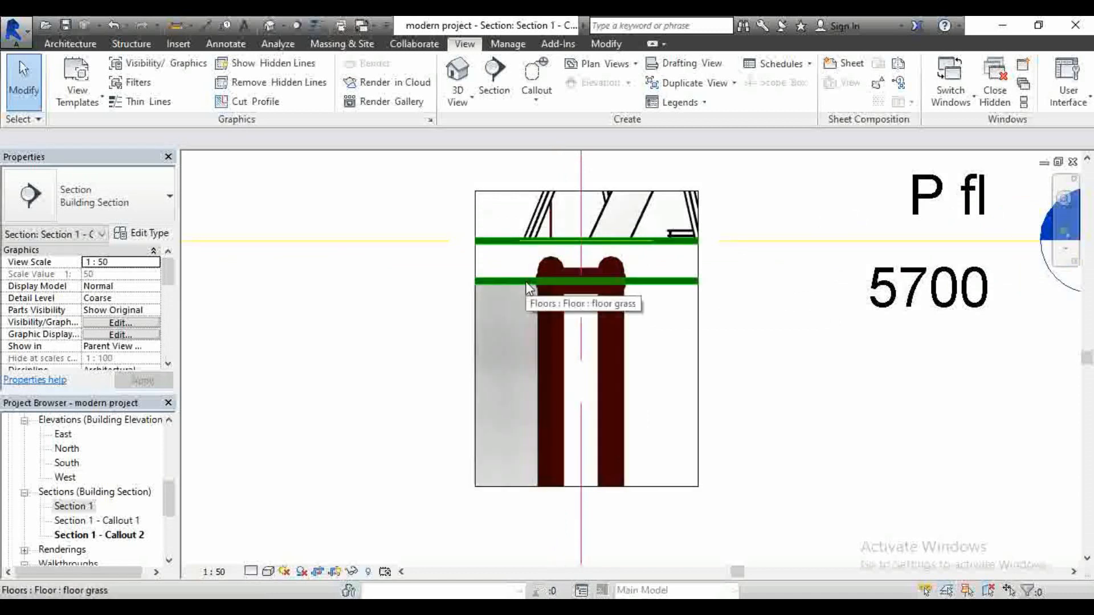
scroll(560, 282, up, 2)
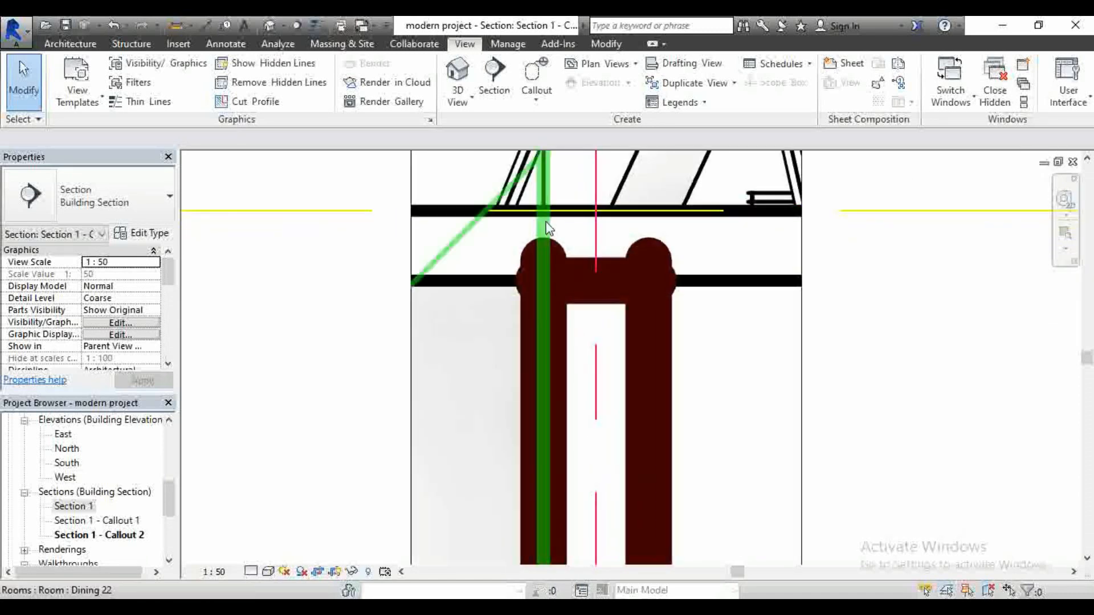
scroll(495, 248, down, 2)
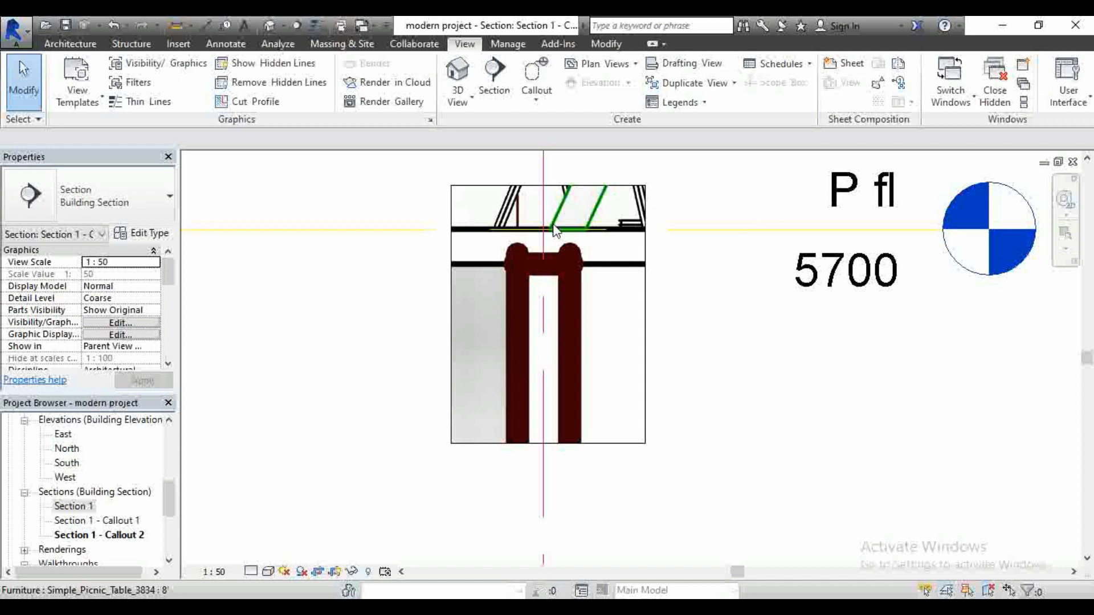
Start a Cut Profile edit on the boundary between the P fl floor slab and the wall head, using Boundary between faces
scroll(542, 241, up, 2)
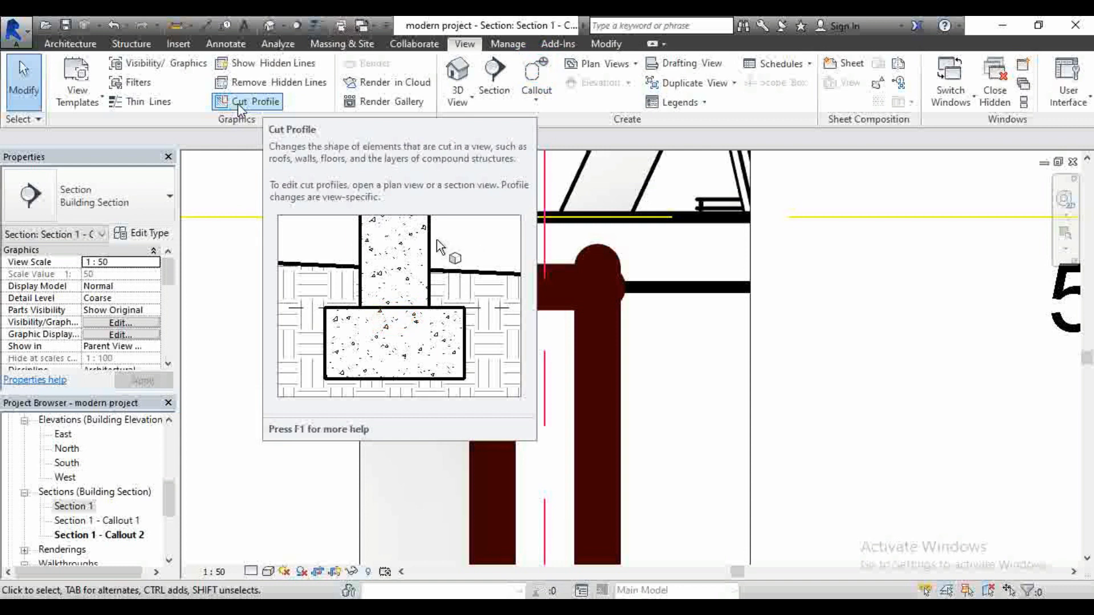
click(238, 103)
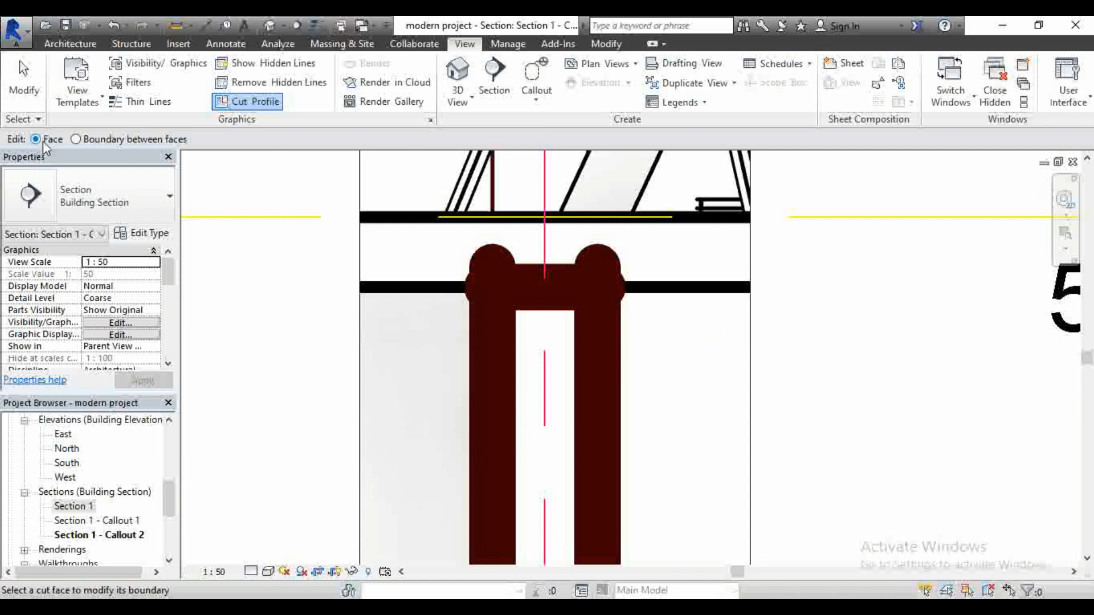
click(75, 139)
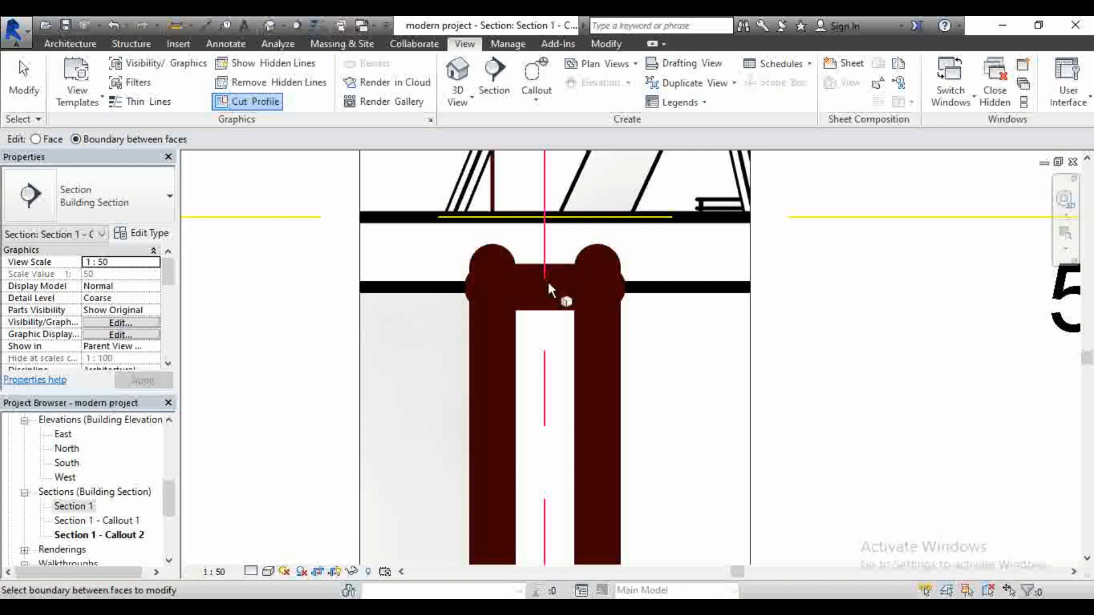
click(419, 210)
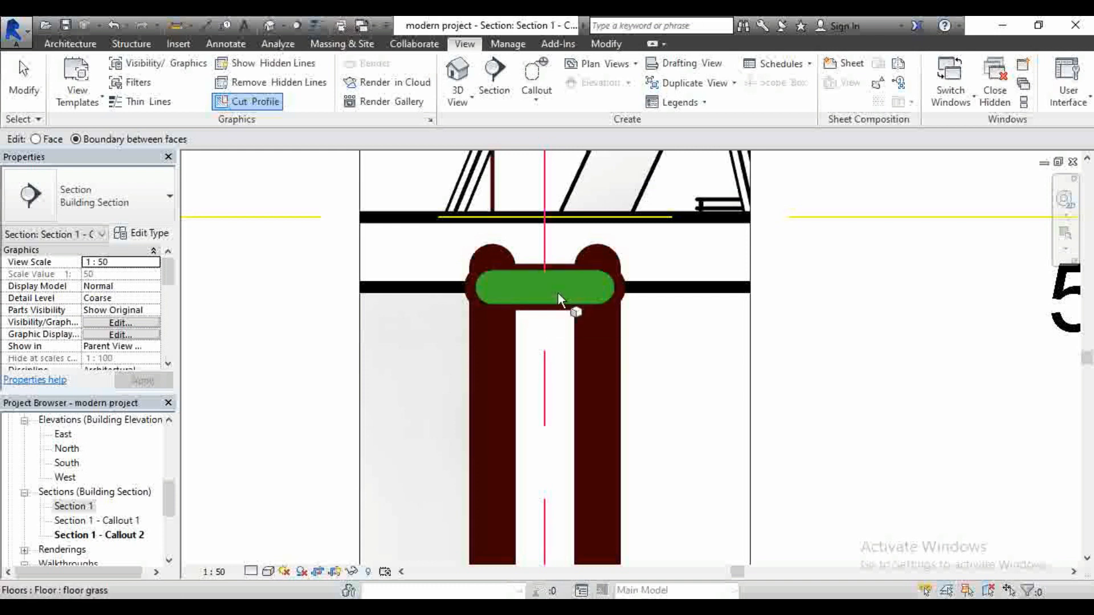
click(542, 286)
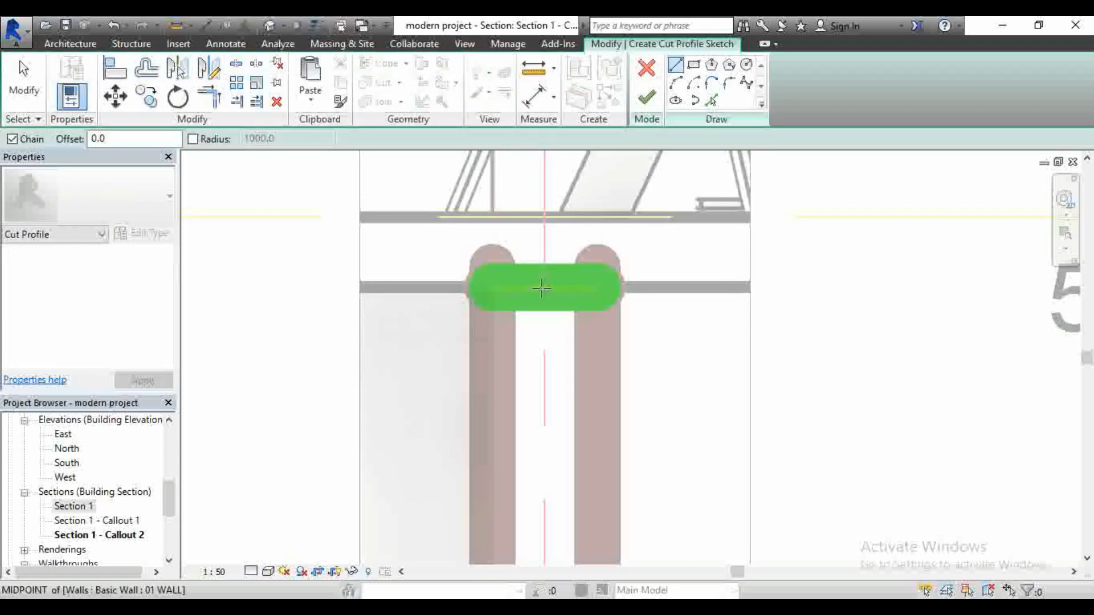
scroll(576, 281, down, 2)
scroll(577, 281, up, 2)
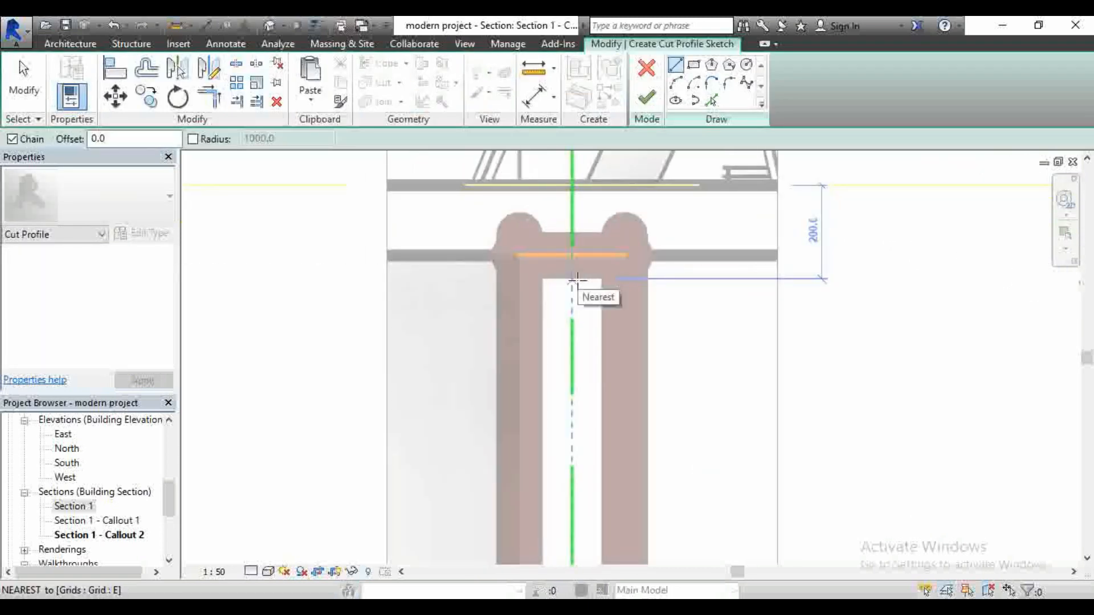
scroll(513, 269, up, 2)
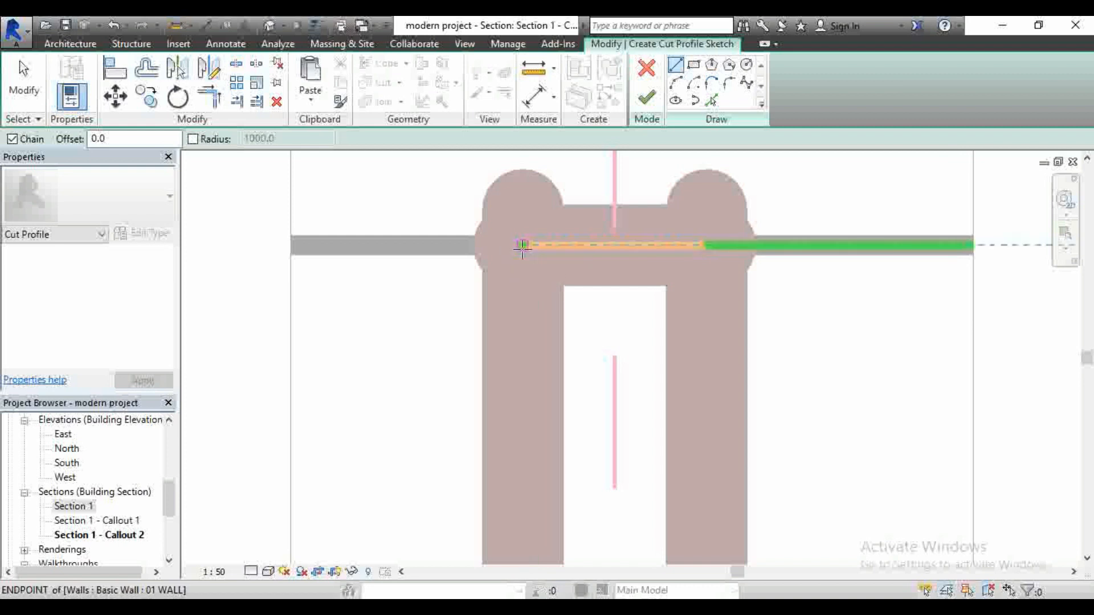
Sketch a three-sided boundary 150 mm down from the wall head line, spanning the wall's full width, and finish the cut profile
click(522, 246)
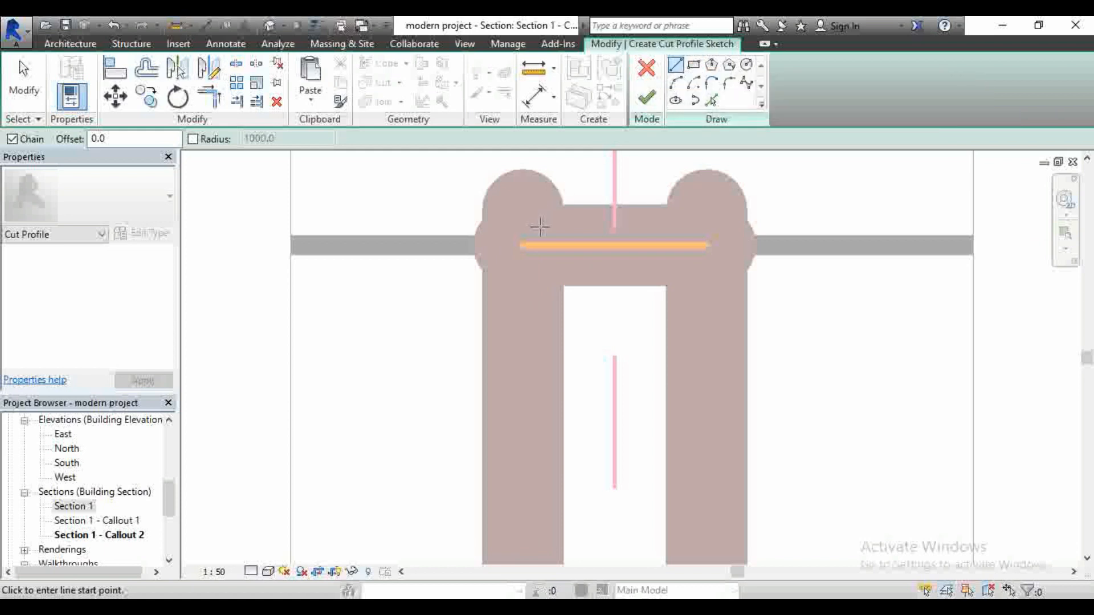
click(521, 246)
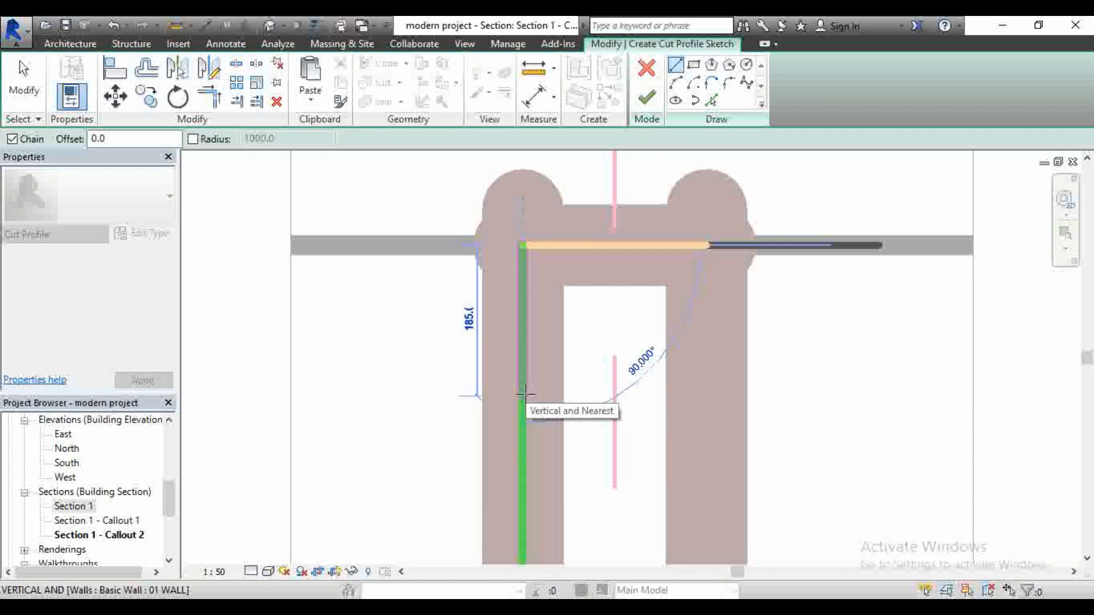
text(150)
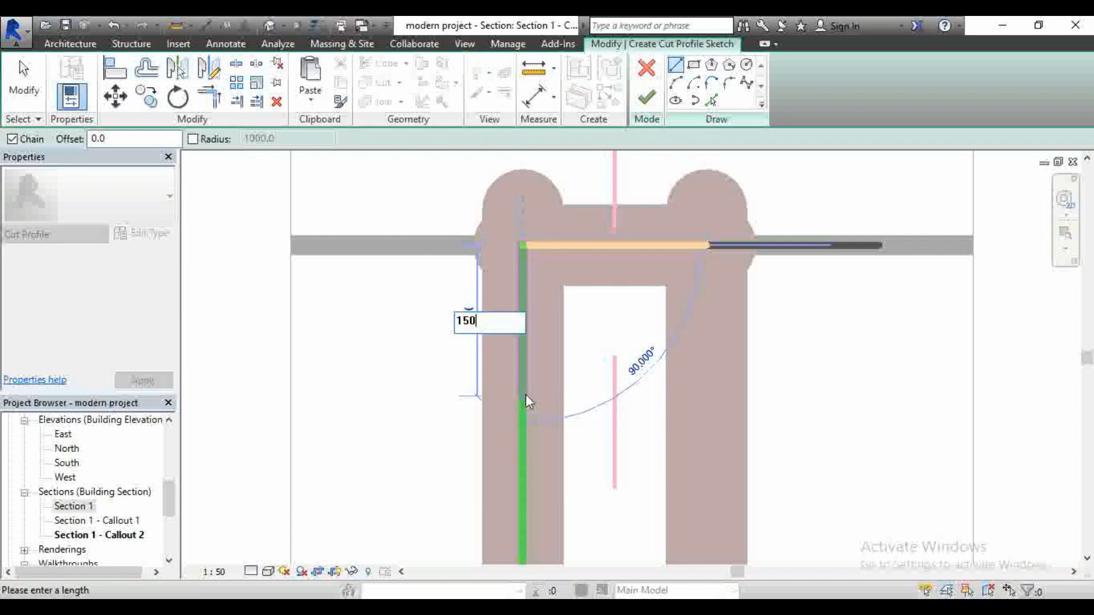
key(Return)
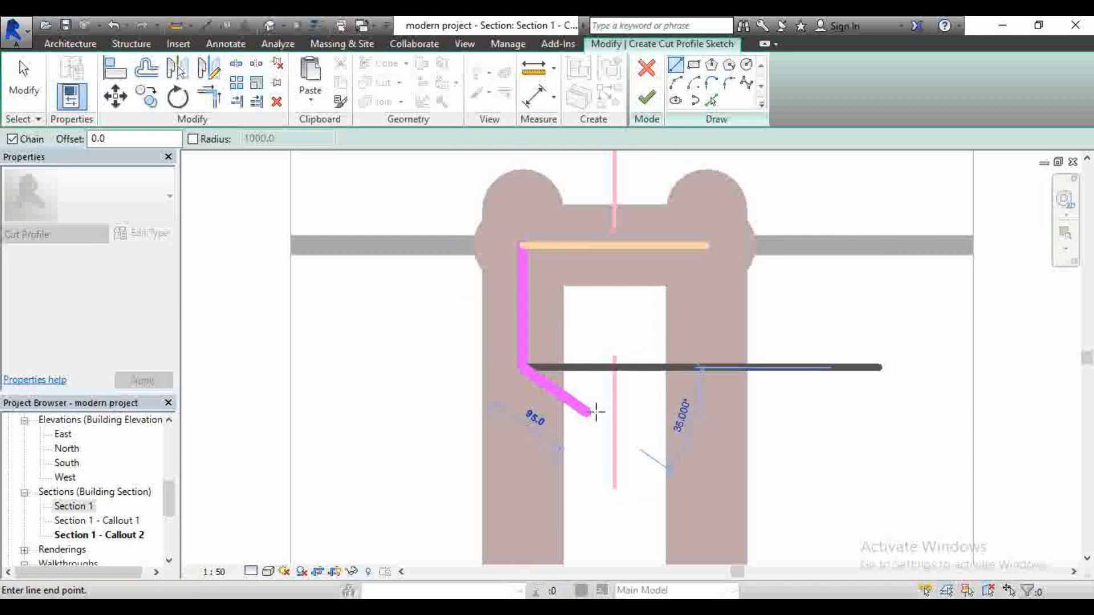
click(704, 364)
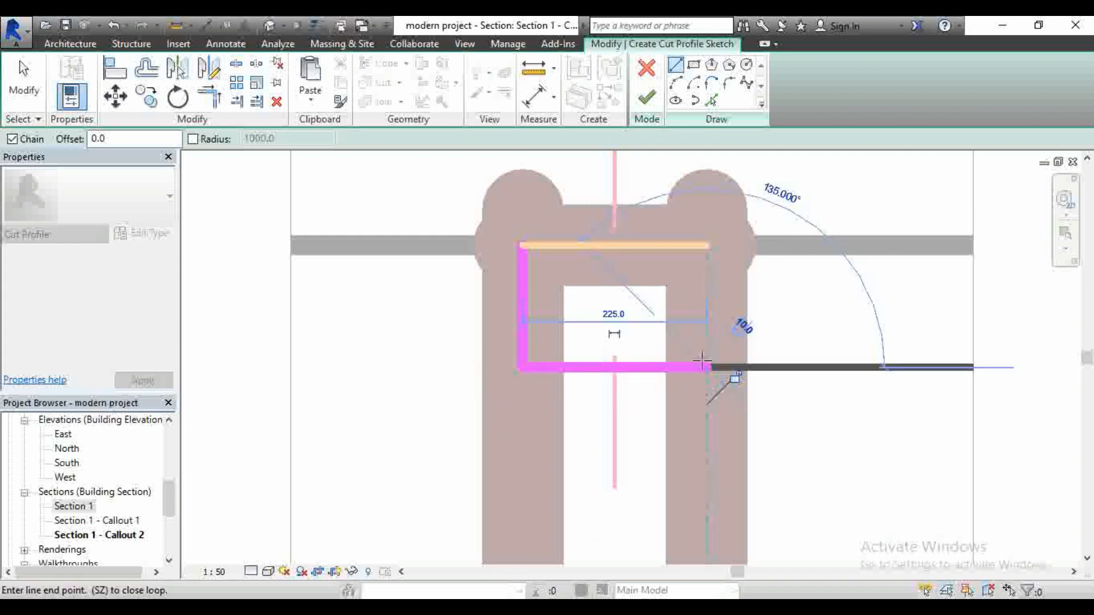
click(706, 245)
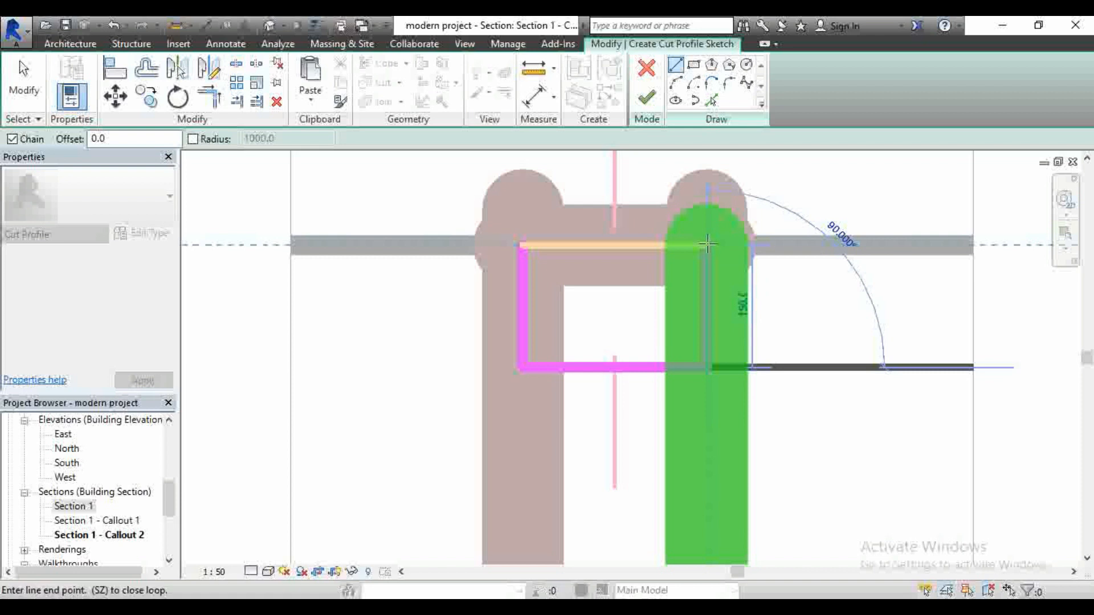
key(Escape)
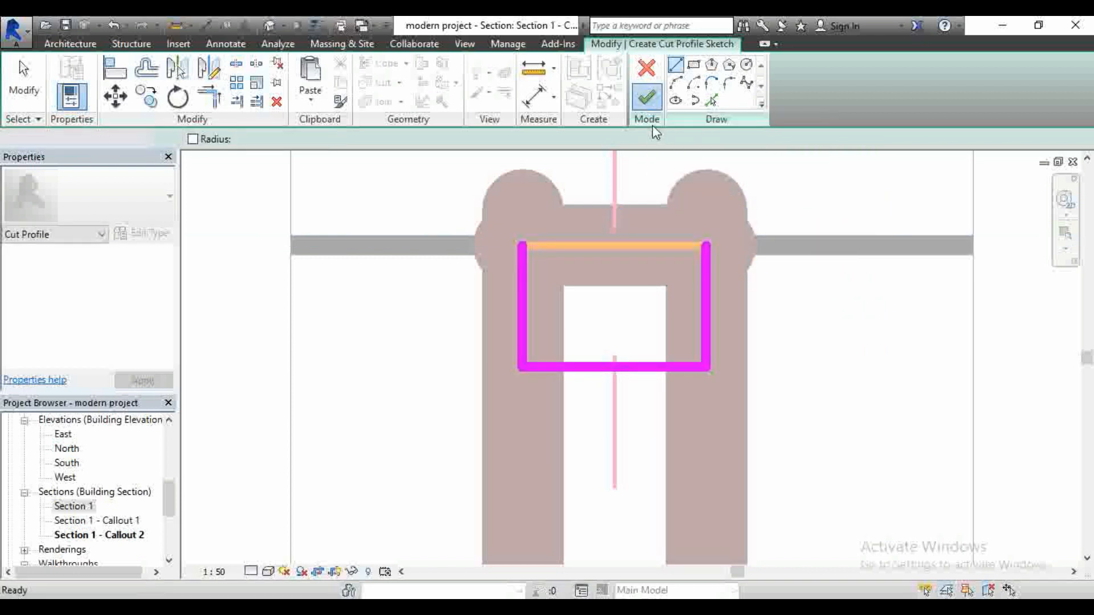
click(647, 98)
Inspect the edited wall-slab junction, selecting the P fl floor to check its cut shape at the wall head
scroll(653, 338, down, 5)
scroll(653, 338, up, 3)
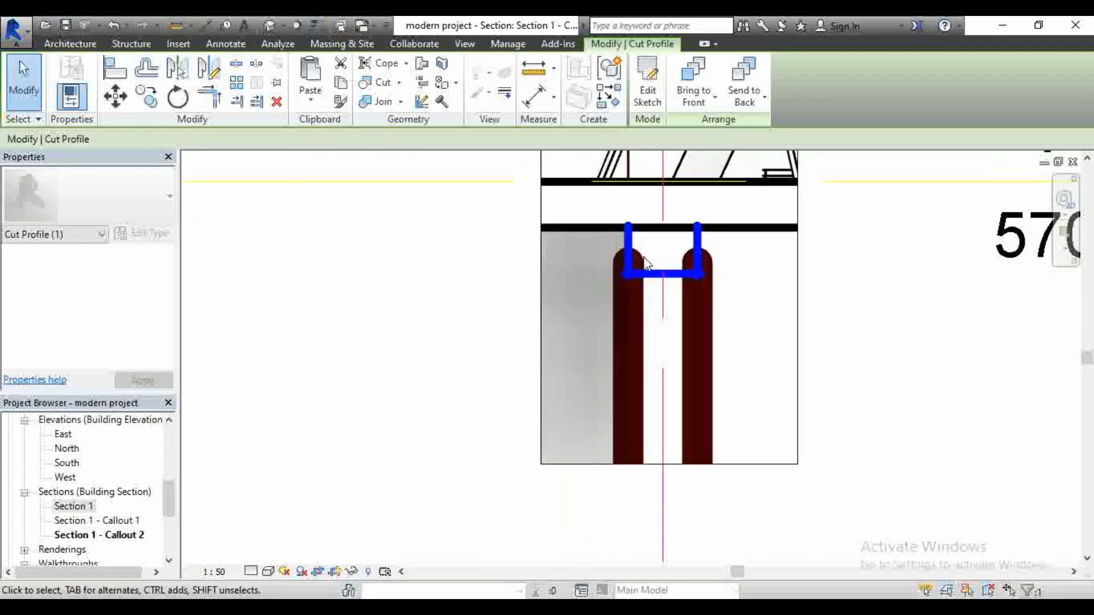
scroll(630, 242, up, 3)
scroll(639, 304, down, 3)
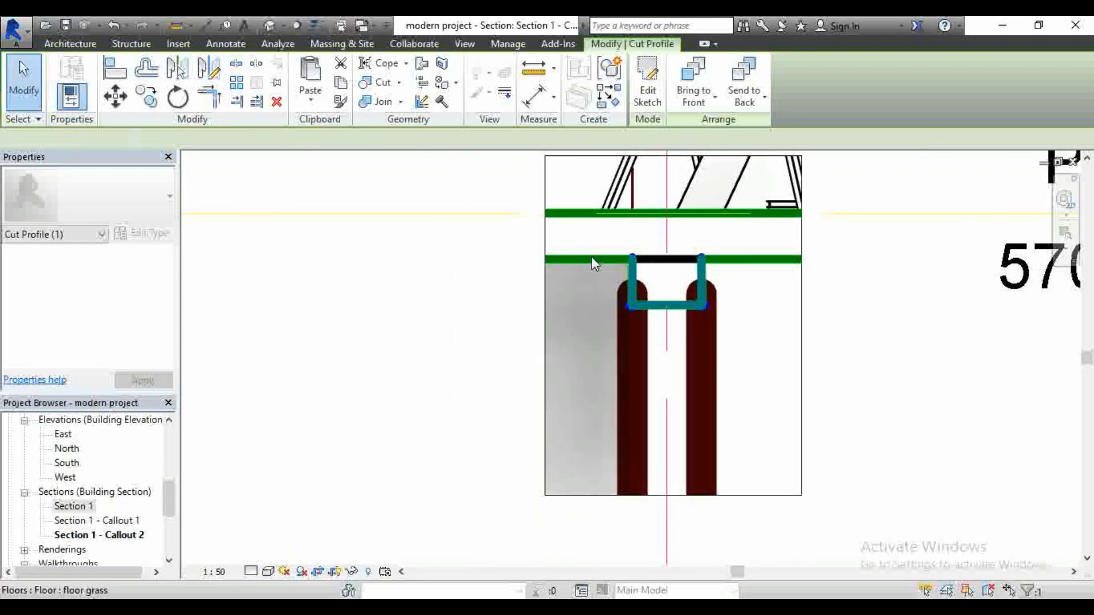
click(591, 258)
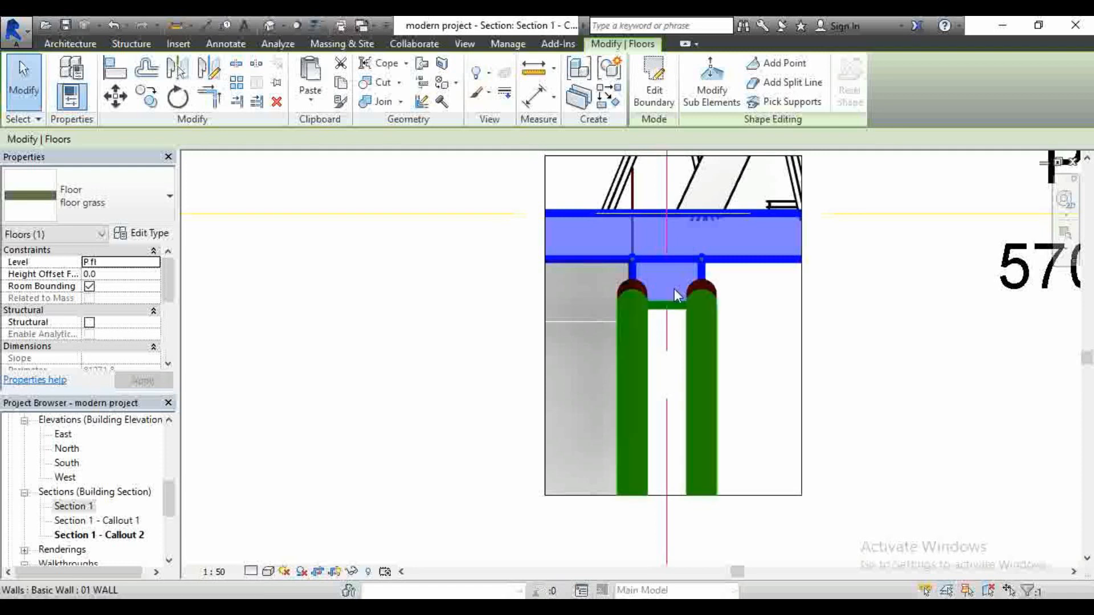
scroll(686, 282, up, 3)
scroll(557, 269, down, 3)
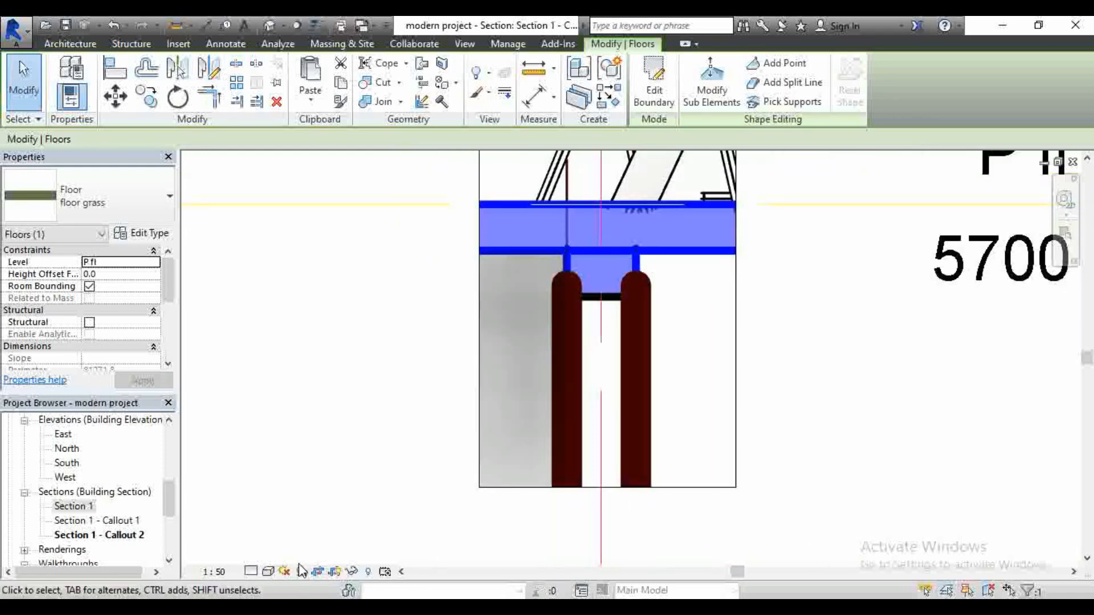
Set the callout view's detail level to Fine and check the material patterns around the wall-slab junction
click(249, 572)
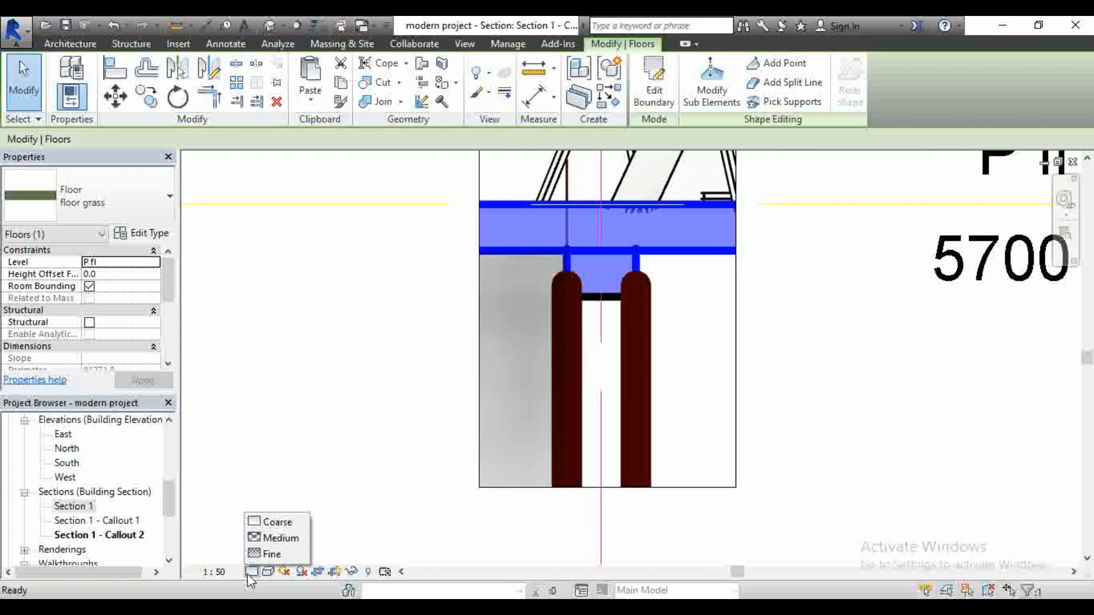
click(272, 554)
scroll(692, 231, down, 3)
scroll(672, 261, up, 3)
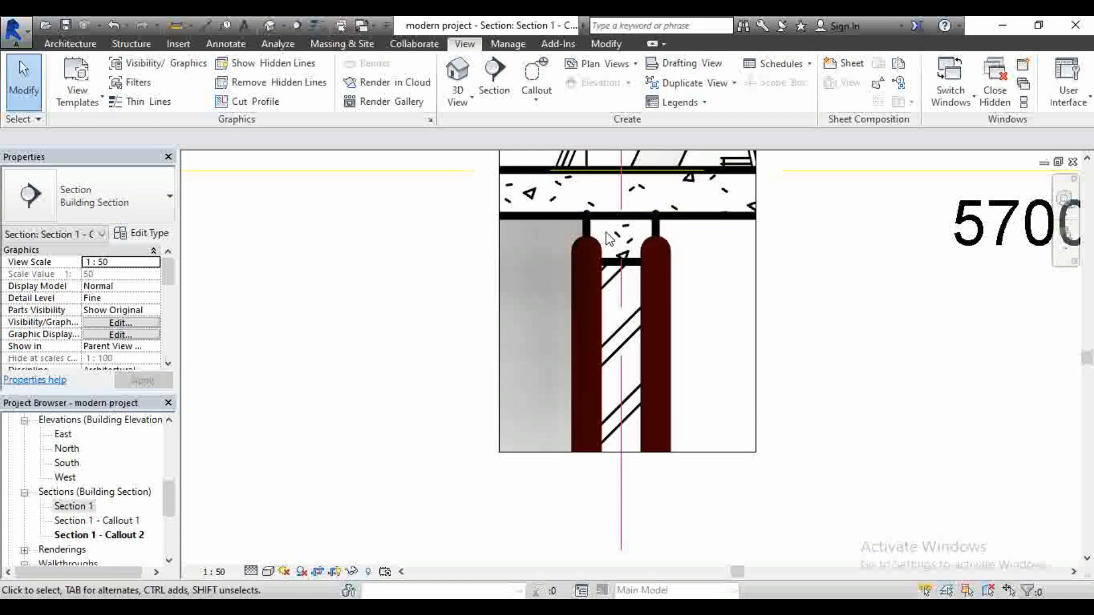
scroll(587, 341, down, 2)
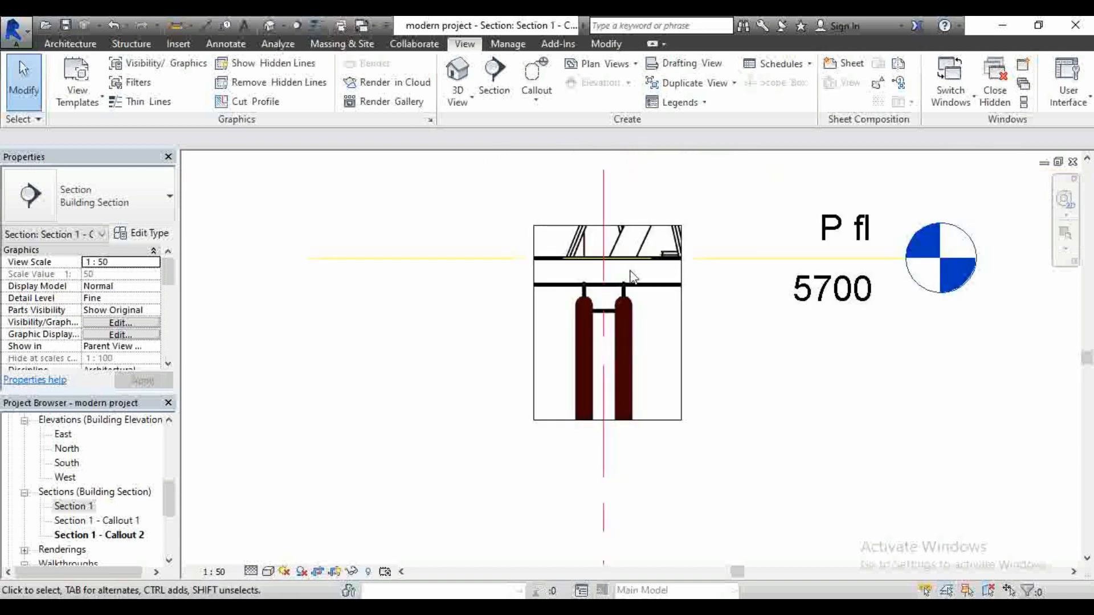
scroll(574, 258, up, 3)
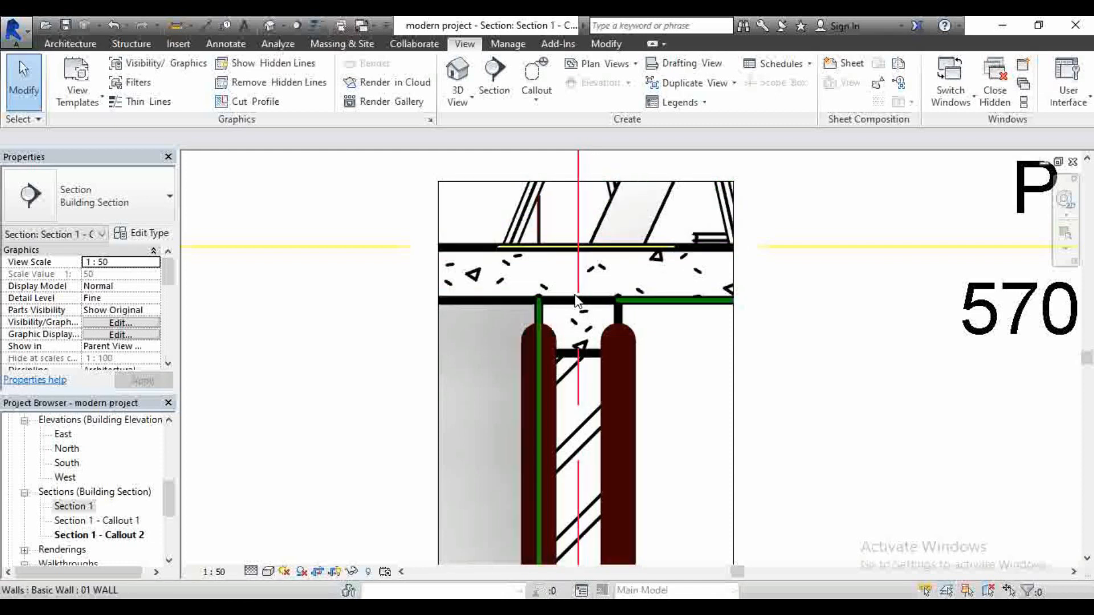
scroll(580, 282, down, 2)
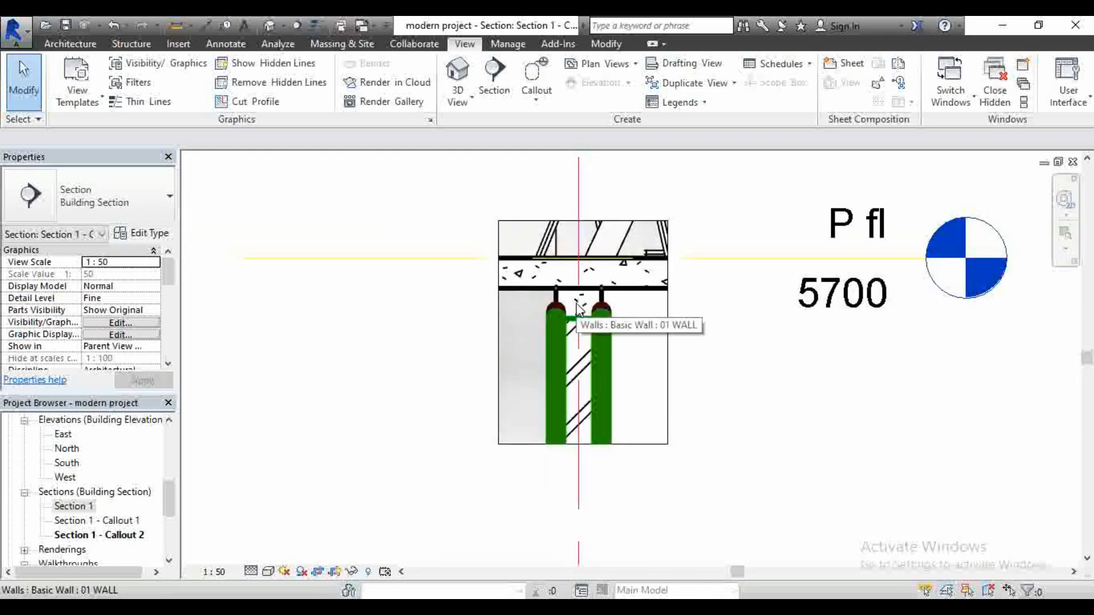
scroll(579, 309, up, 2)
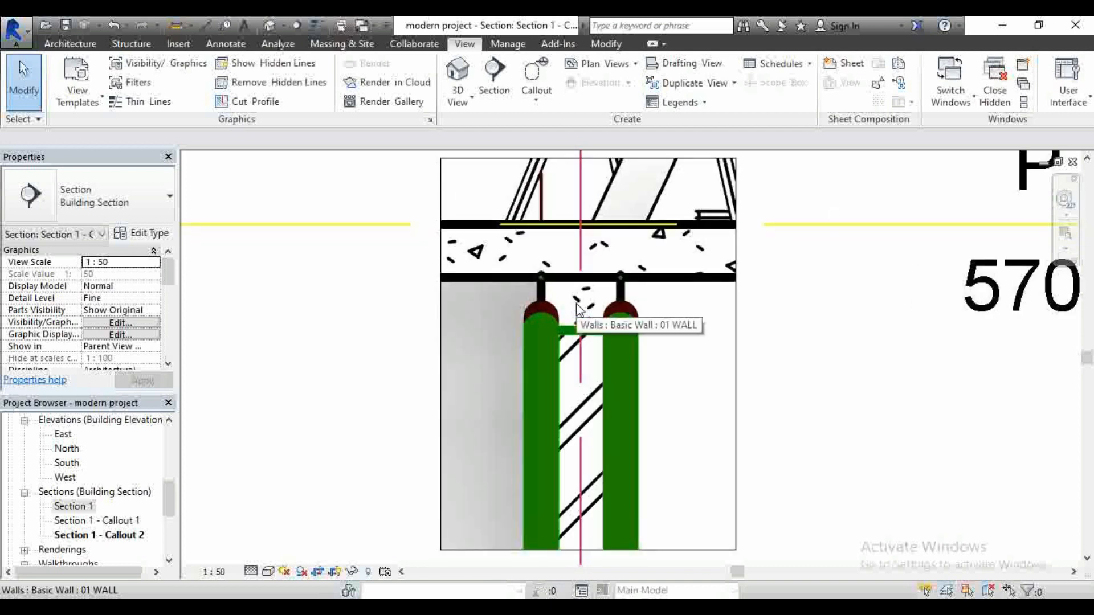
Start a Cut Profile edit on the cut face of the 01 WALL below the slab, using the Face option
click(262, 106)
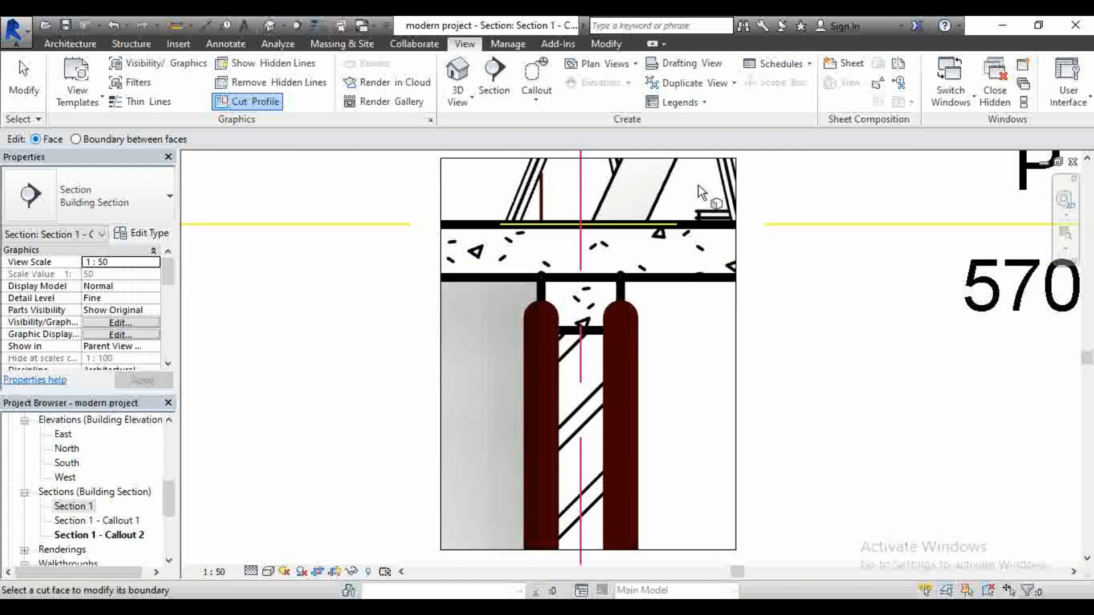
scroll(572, 206, down, 3)
scroll(554, 302, up, 3)
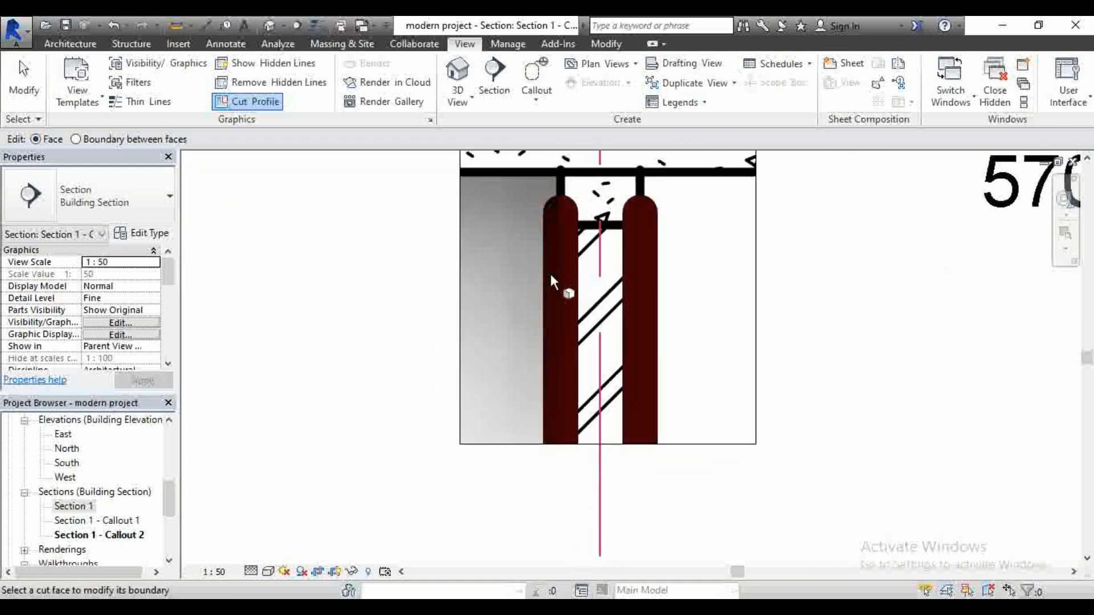
click(703, 361)
scroll(571, 322, down, 3)
scroll(533, 236, up, 4)
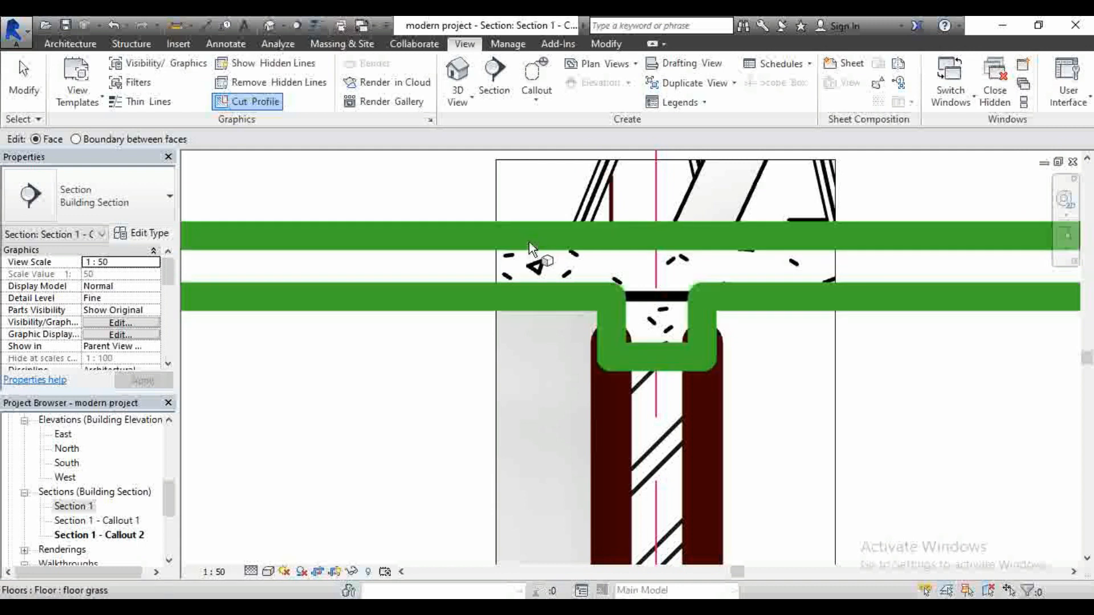
scroll(528, 240, down, 3)
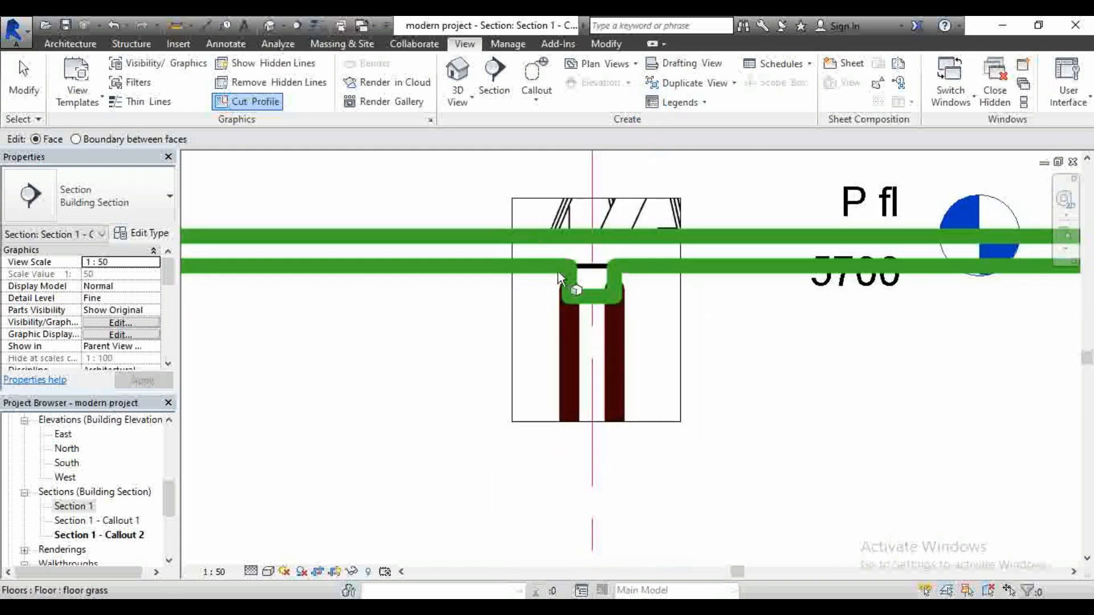
click(617, 344)
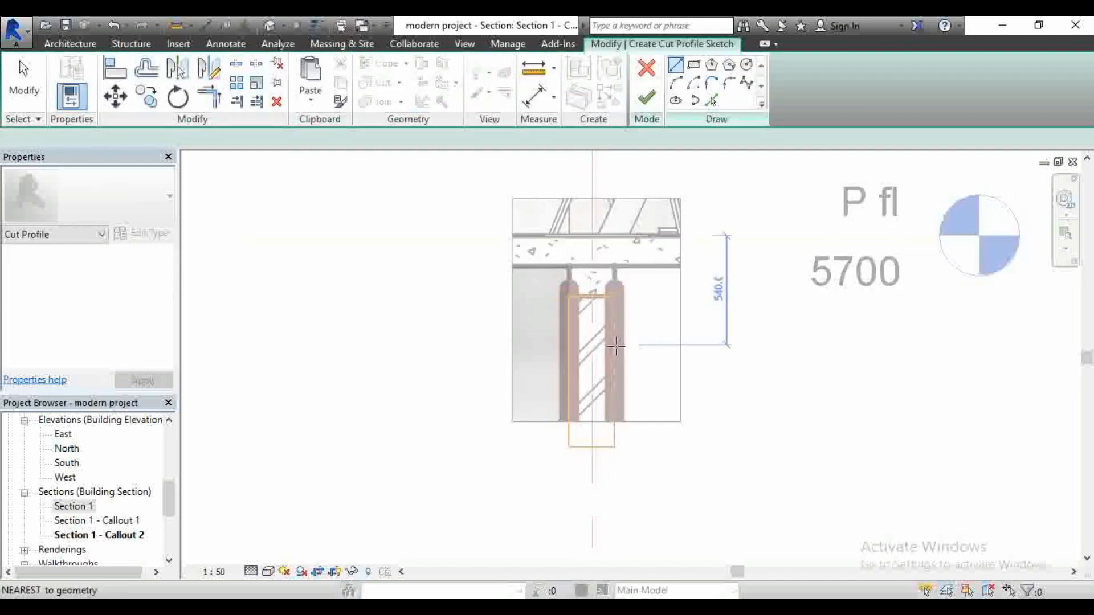
Sketch a three-sided rectangular notch about 112.5 mm deep from the wall's right-hand edge to grid line E, and end the line chain
scroll(594, 371, up, 4)
scroll(595, 281, up, 2)
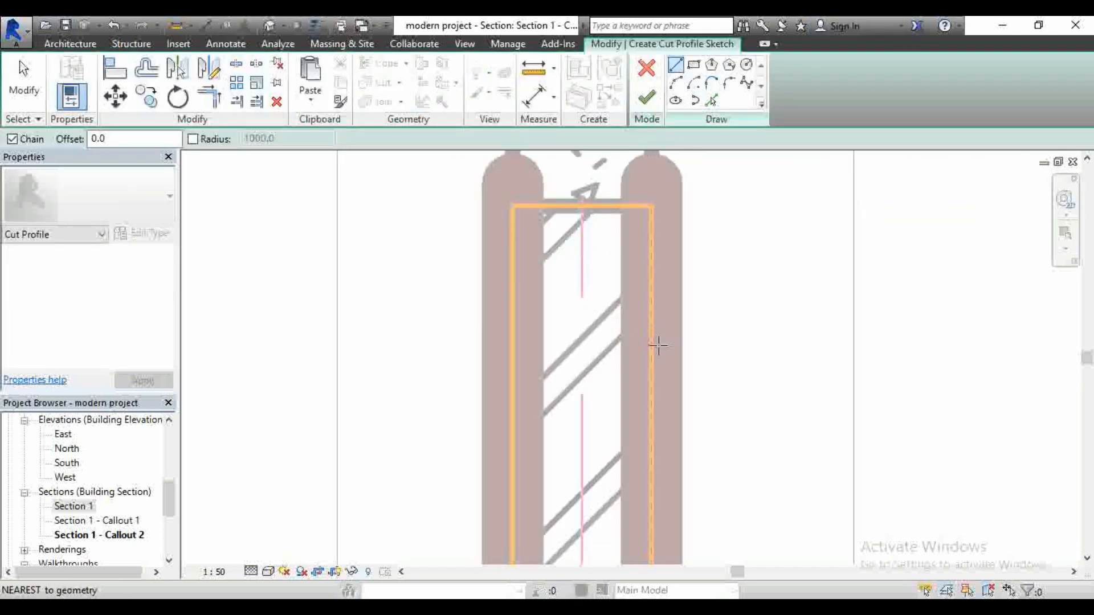
click(651, 376)
scroll(720, 286, down, 2)
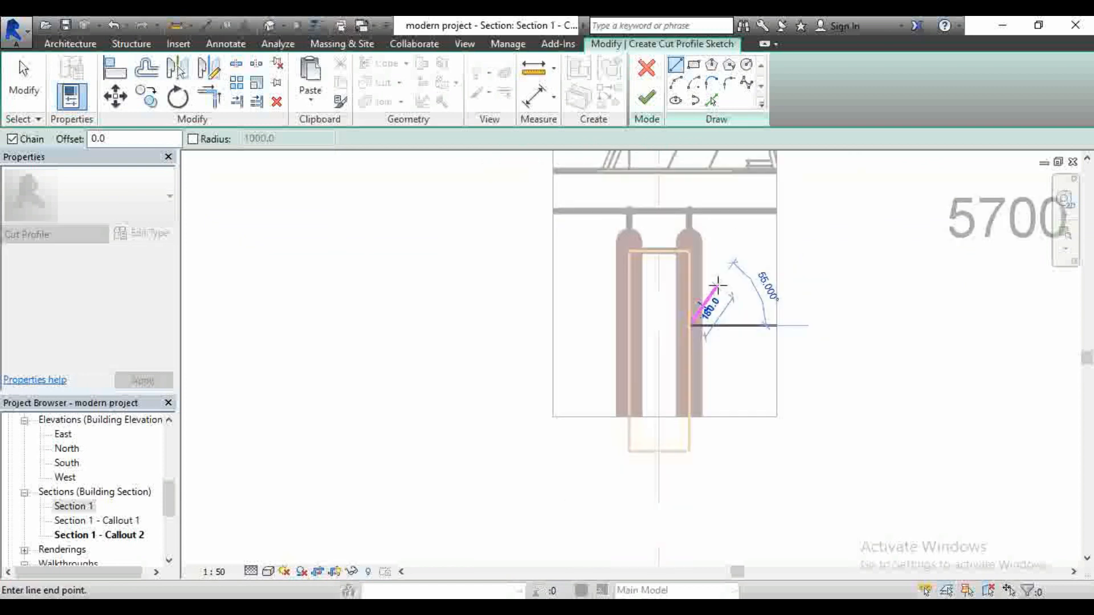
scroll(670, 306, up, 2)
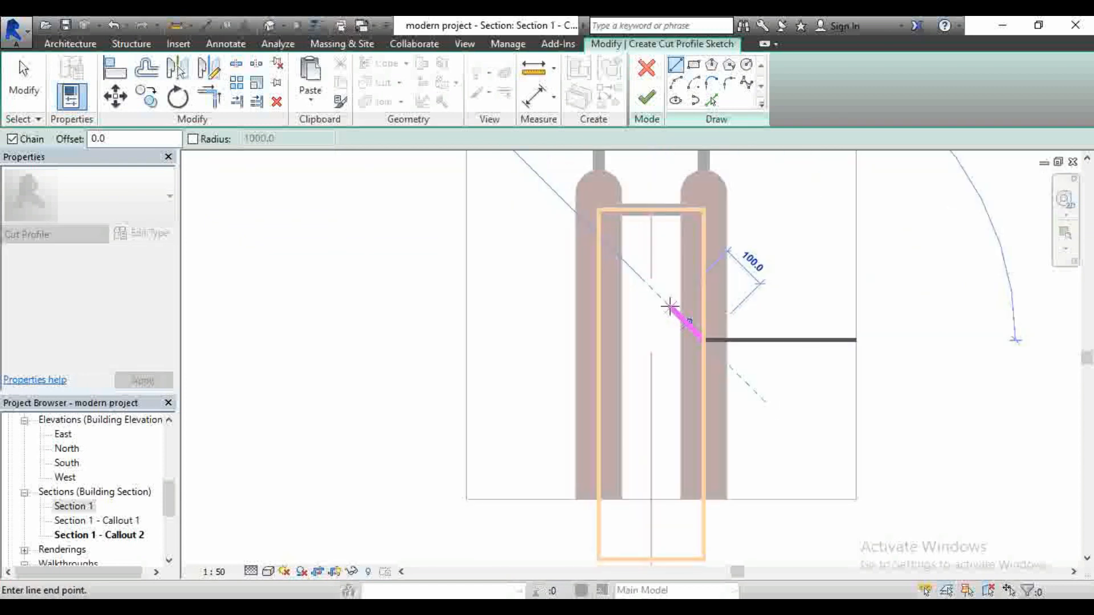
click(650, 340)
scroll(661, 270, down, 2)
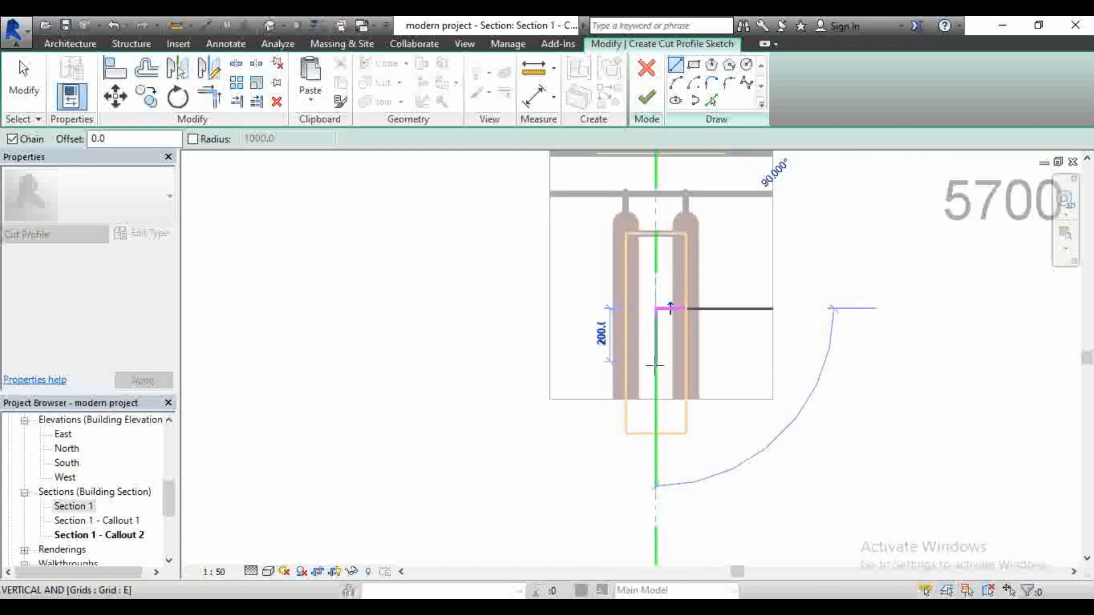
click(655, 383)
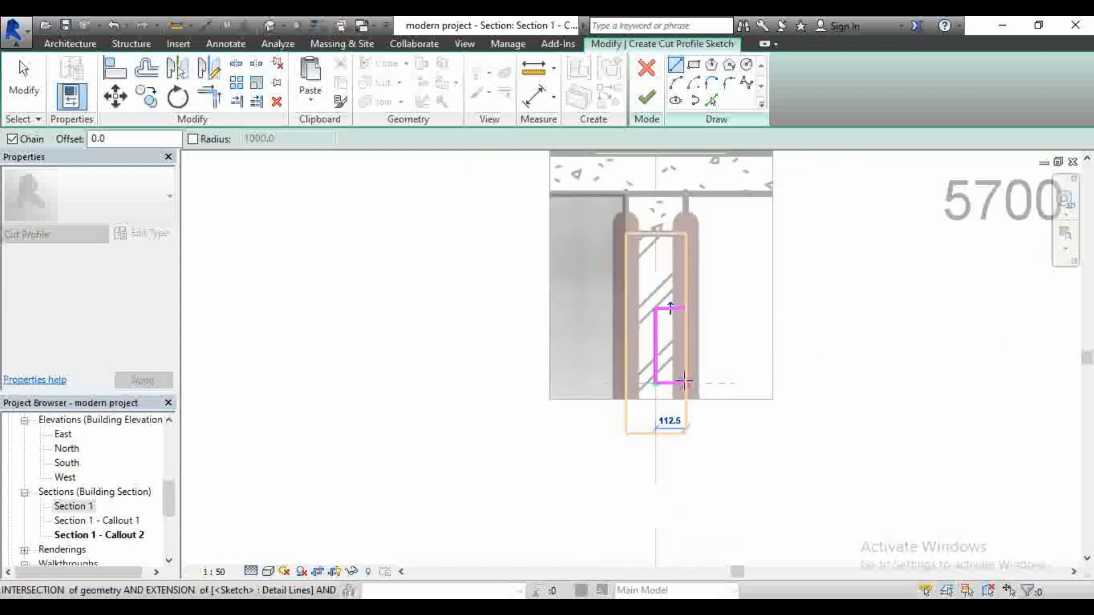
click(686, 383)
right_click(748, 288)
click(776, 297)
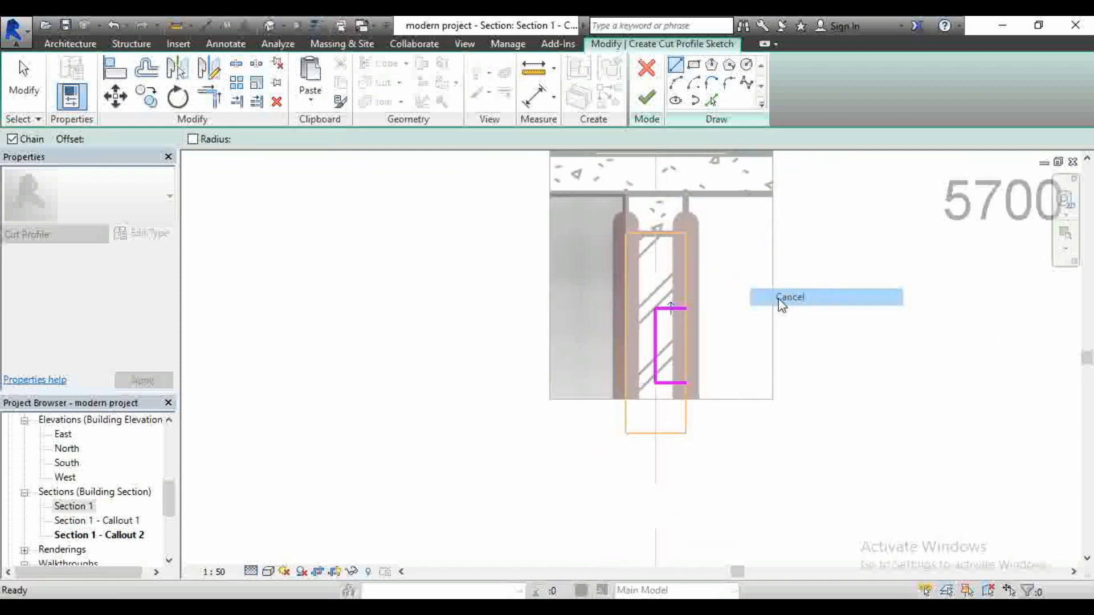
Finish the Cut Profile sketch to cut the rectangular notch into the 01 WALL face below the slab
click(656, 113)
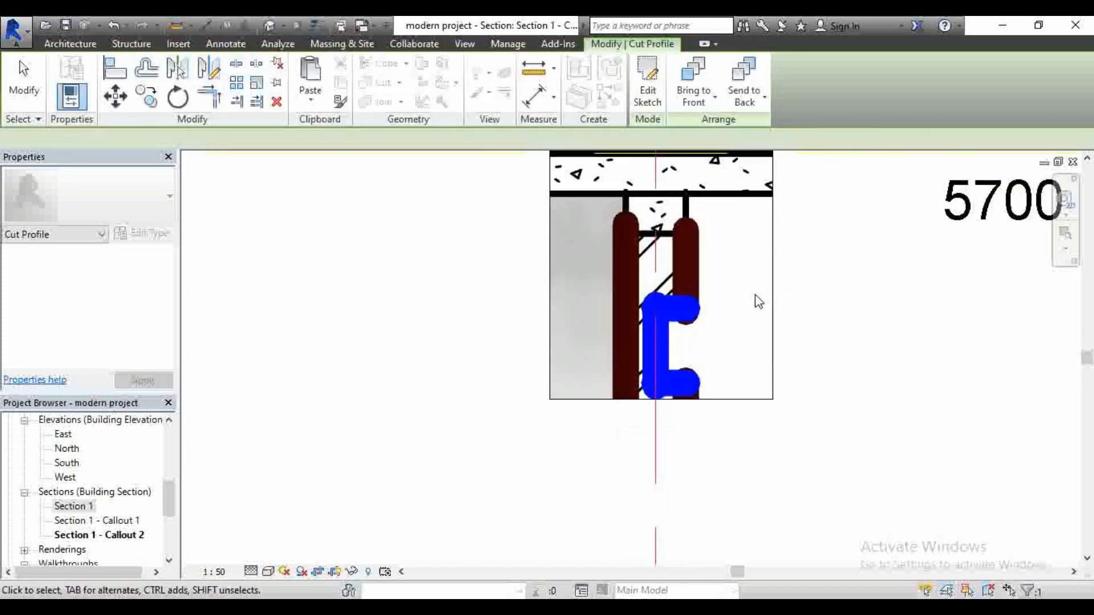
scroll(672, 384, up, 2)
scroll(667, 464, down, 2)
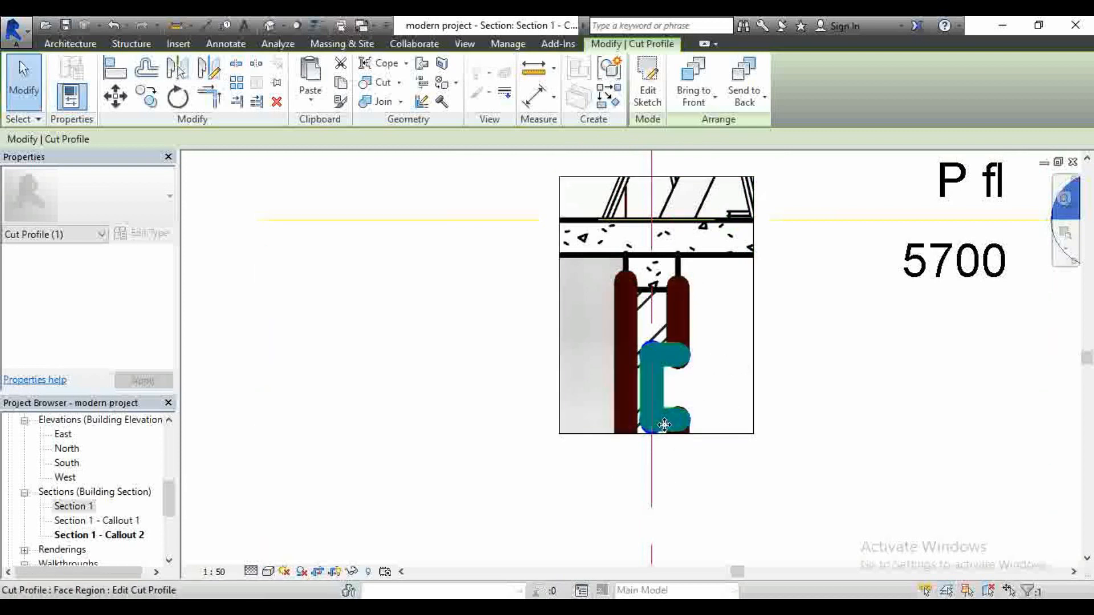
Examine the notch and wall layers in the callout view, comparing the edited wall face with the slab junction above
scroll(665, 425, up, 3)
scroll(617, 356, down, 3)
scroll(621, 359, up, 4)
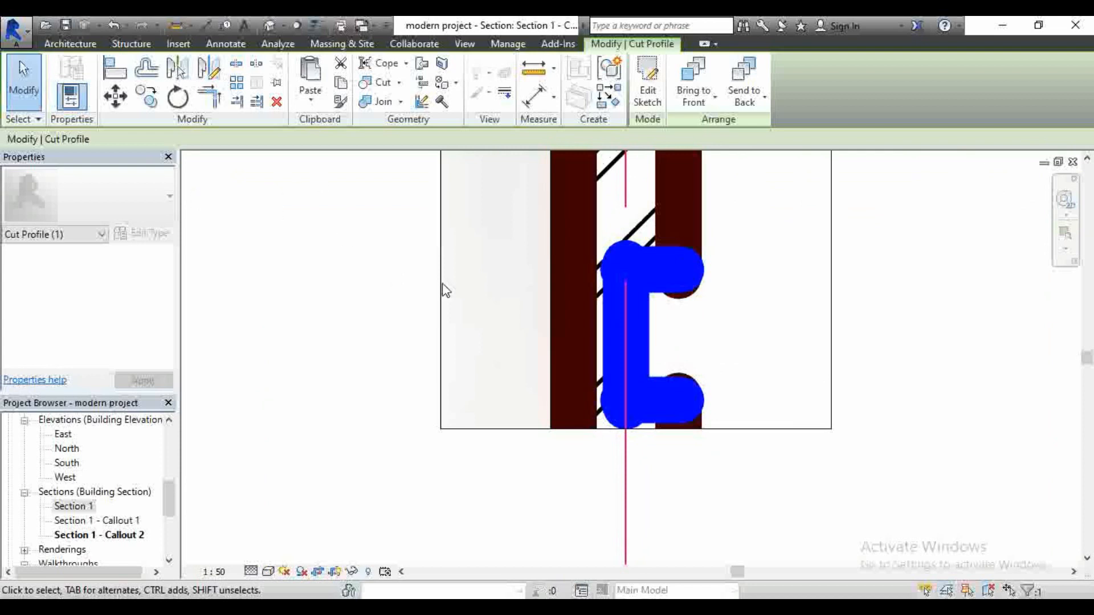
scroll(611, 413, down, 3)
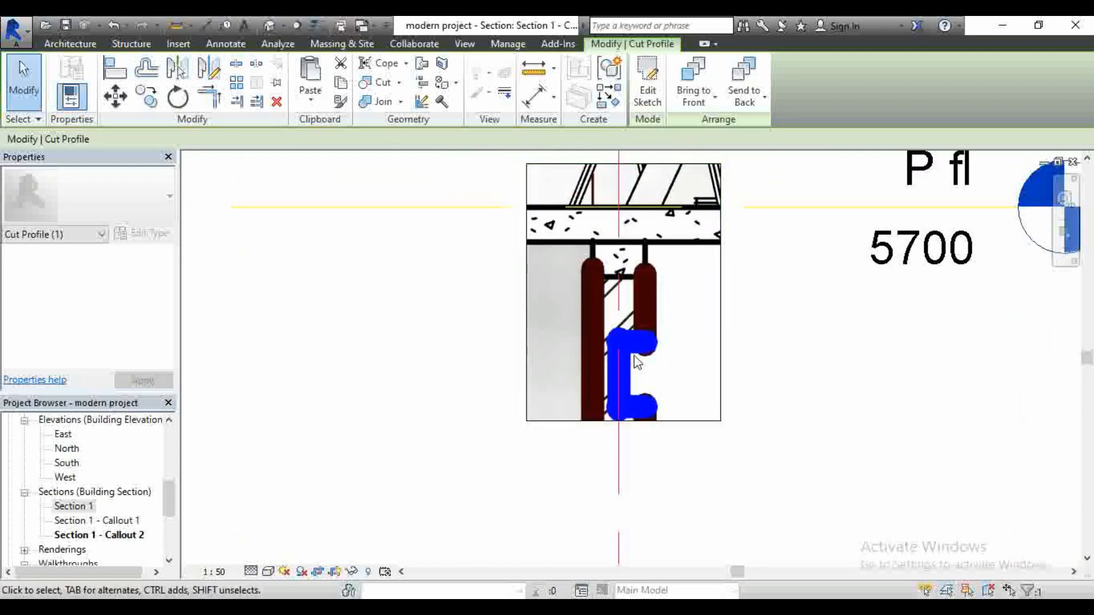
scroll(632, 356, down, 3)
scroll(625, 341, up, 3)
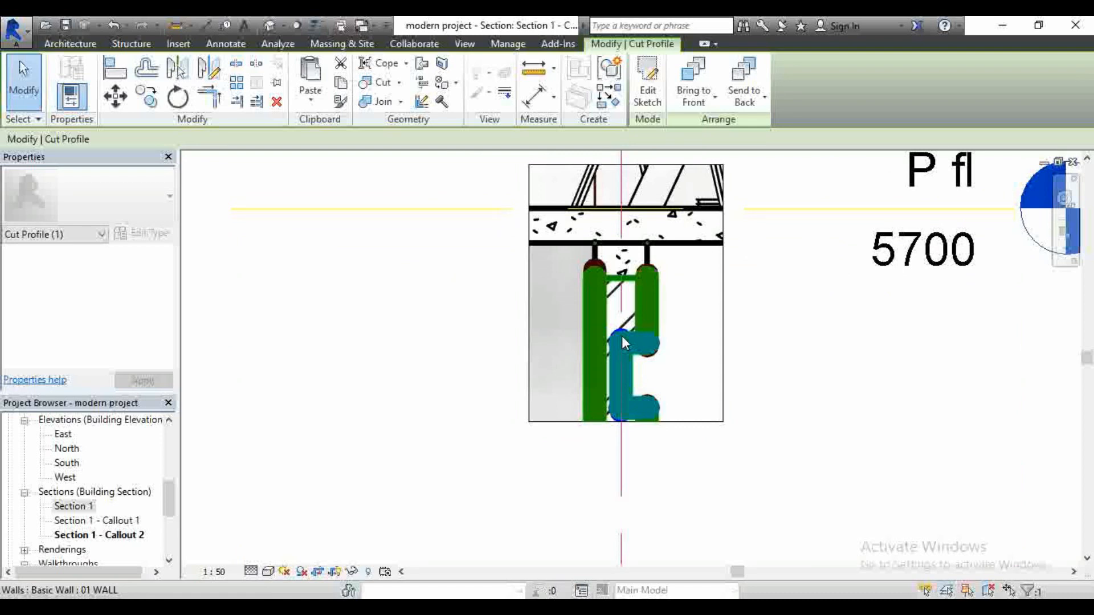
scroll(626, 322, down, 3)
scroll(625, 310, up, 2)
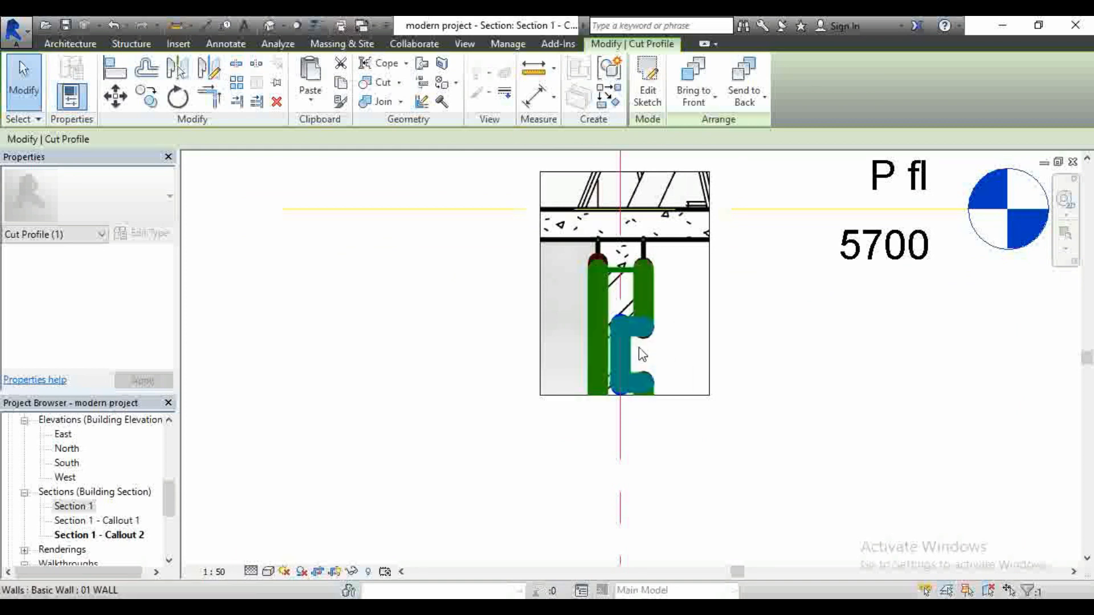
scroll(639, 347, up, 5)
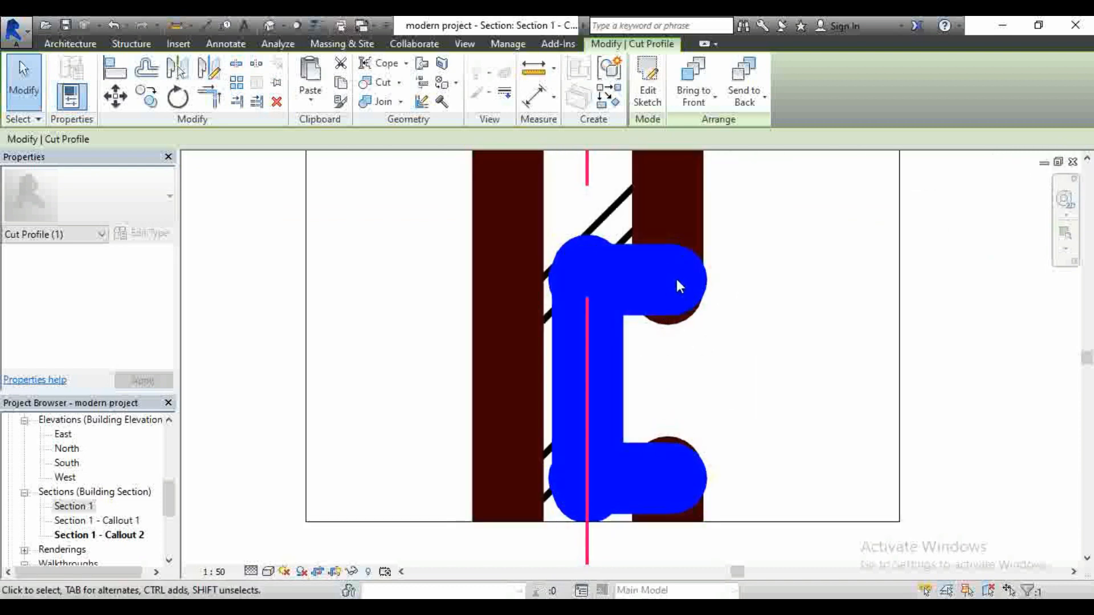
scroll(677, 285, down, 3)
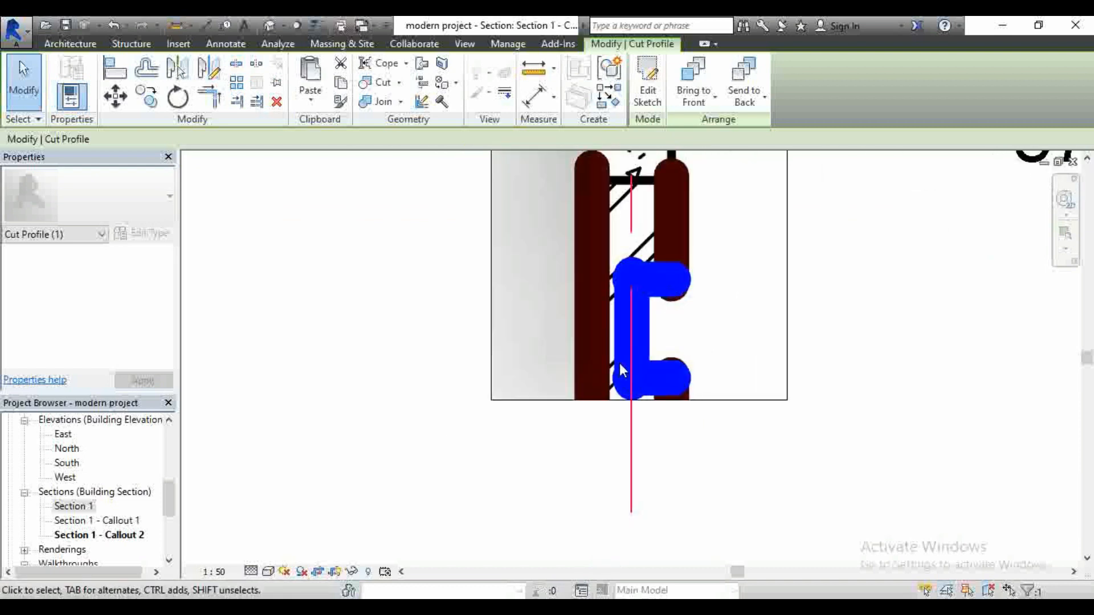
scroll(621, 370, down, 2)
scroll(617, 224, up, 2)
scroll(596, 241, down, 1)
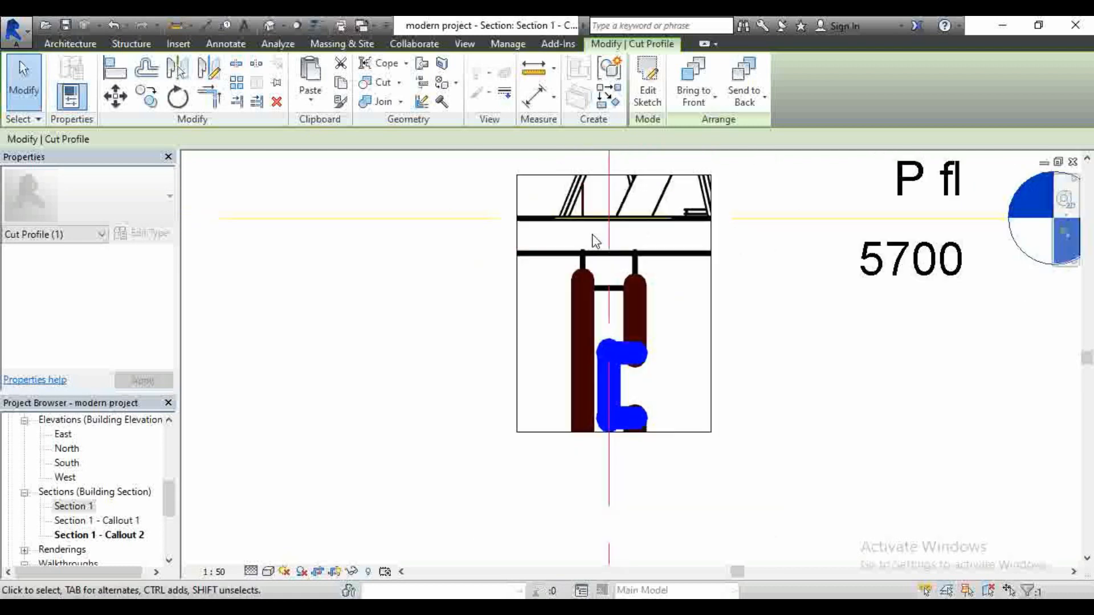
scroll(596, 238, up, 1)
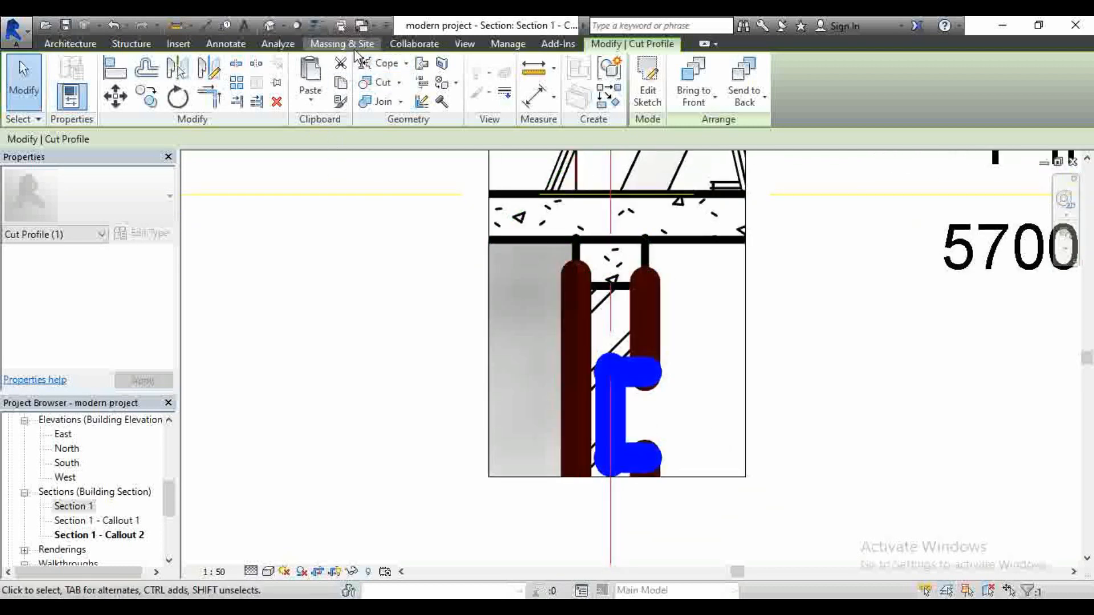
click(468, 47)
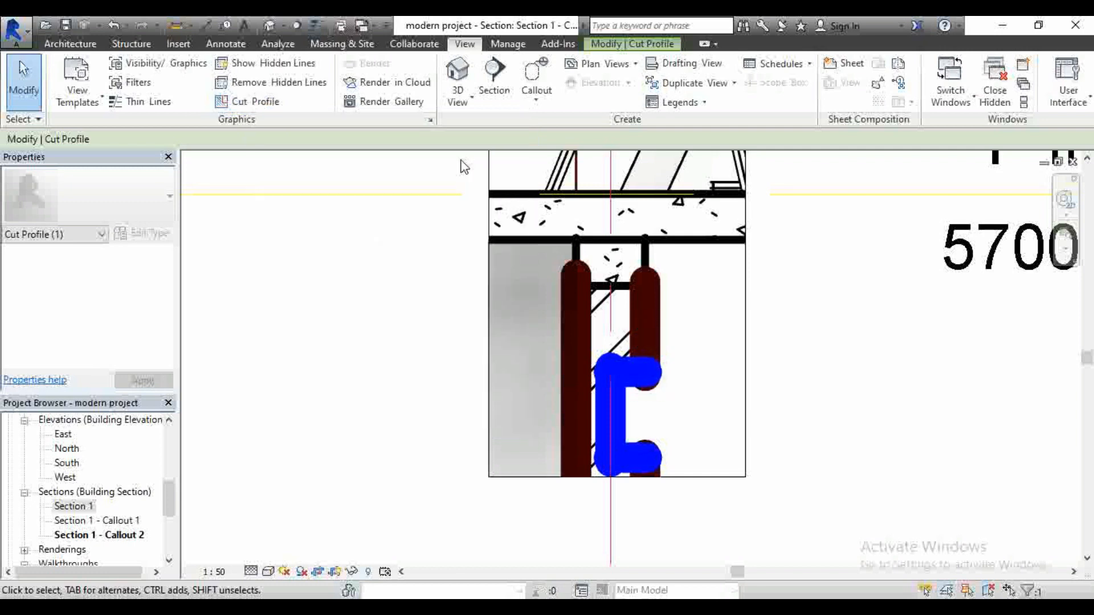
scroll(648, 295, down, 3)
scroll(627, 265, up, 3)
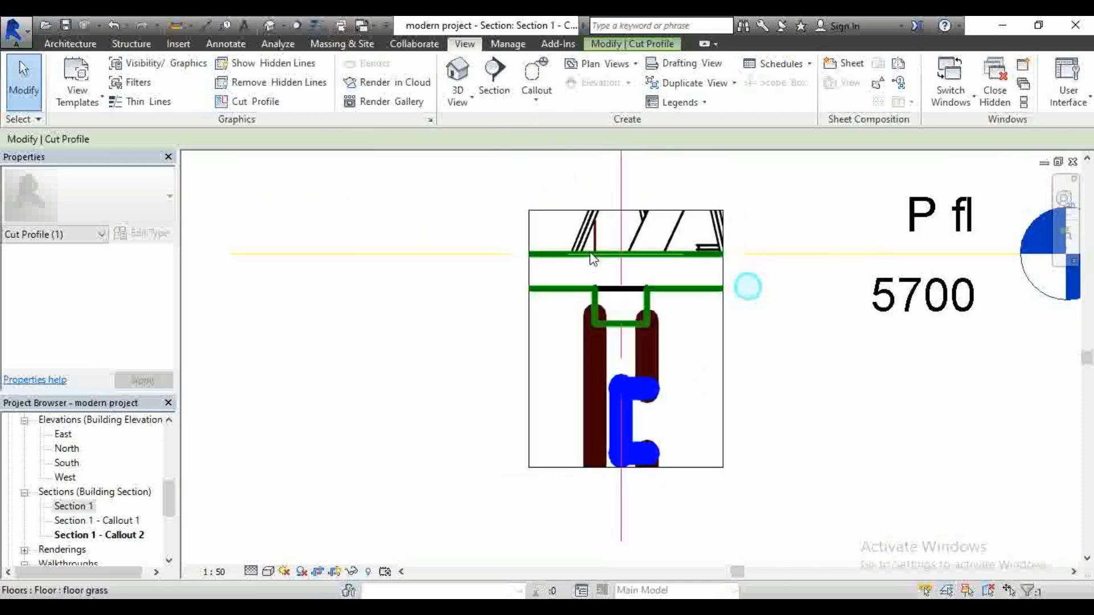
scroll(627, 265, up, 2)
scroll(654, 293, down, 3)
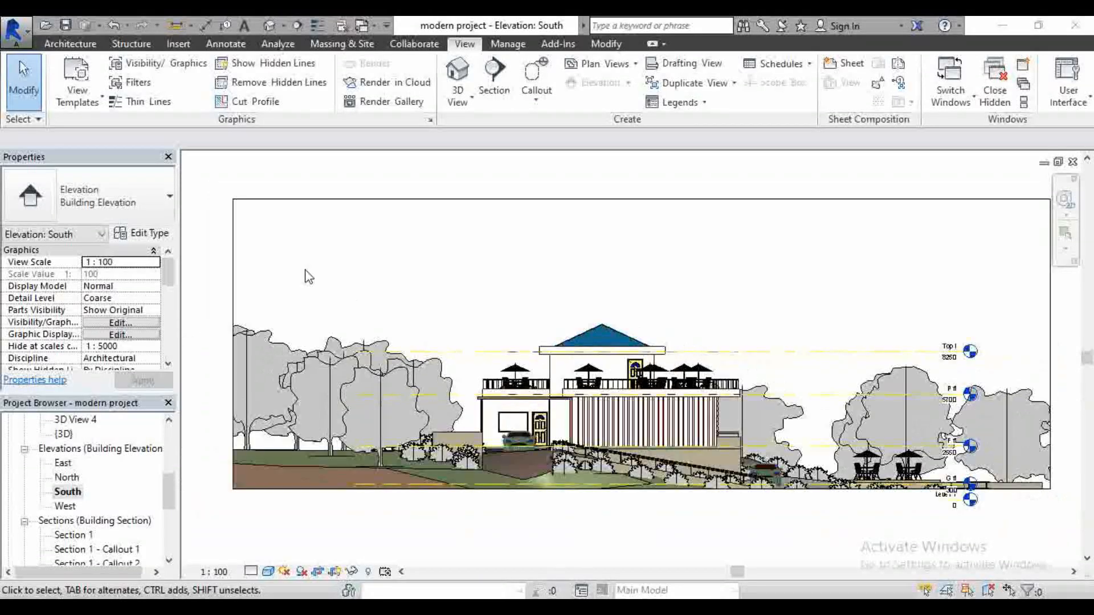
Open the South elevation view, set its detail level to Fine and inspect the building facade
scroll(305, 274, up, 2)
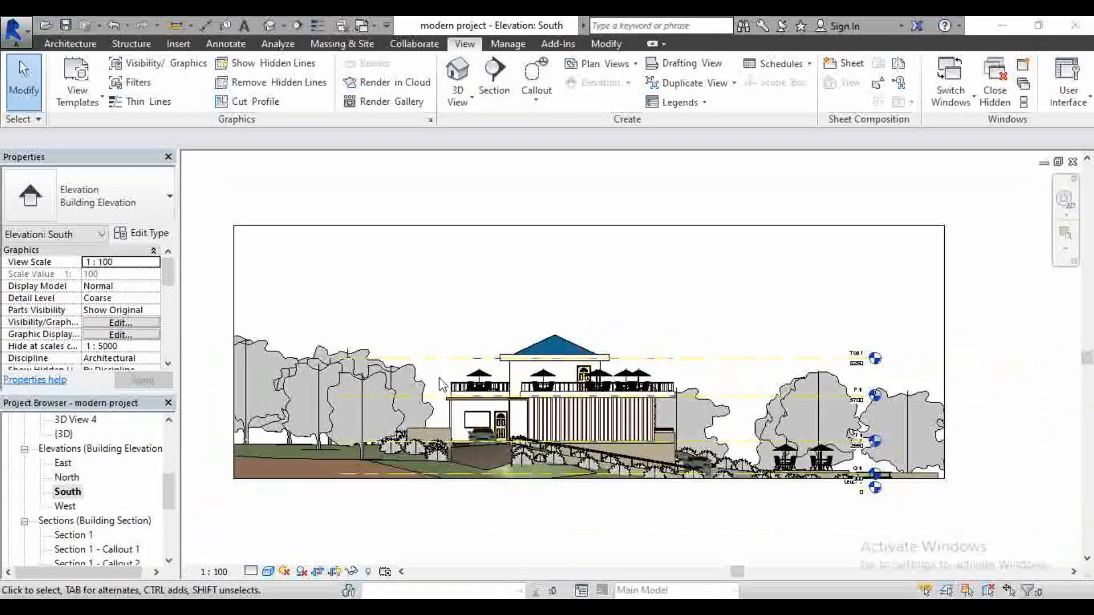
scroll(471, 429, up, 2)
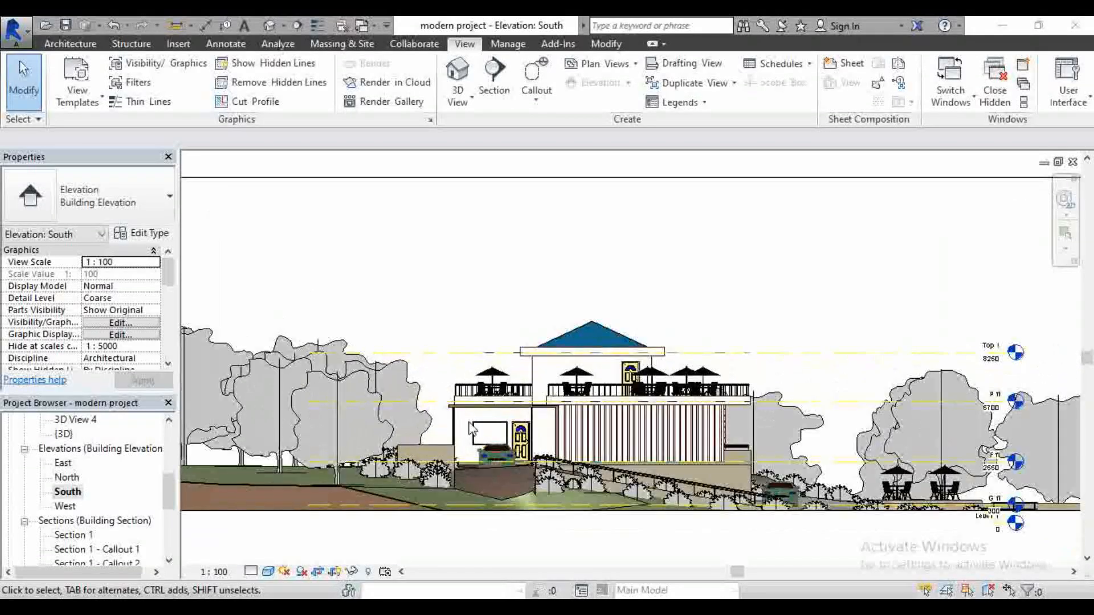
scroll(471, 429, down, 1)
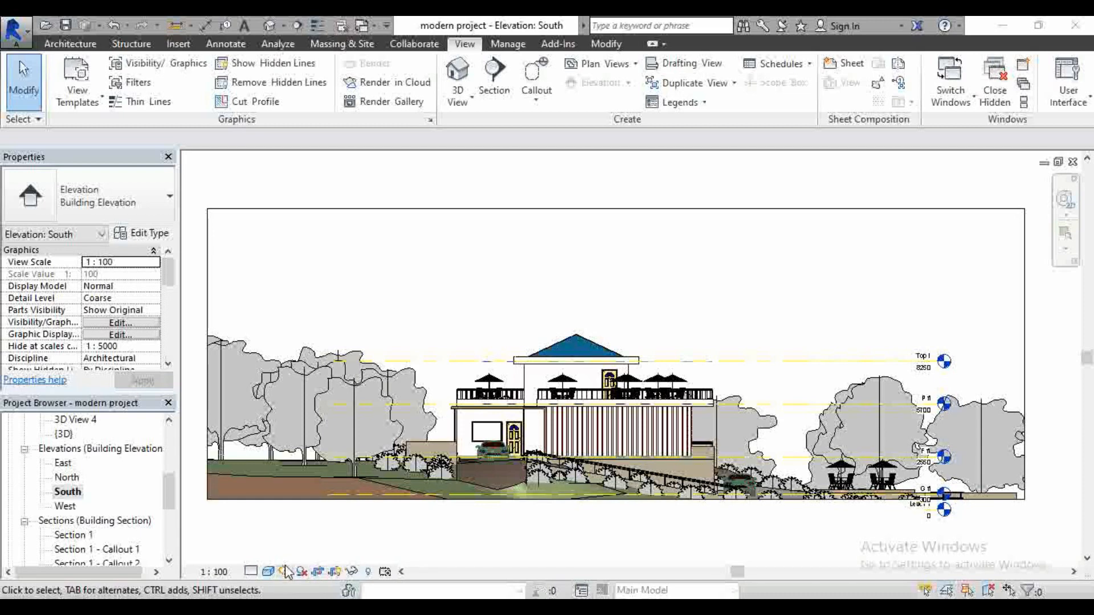
click(256, 574)
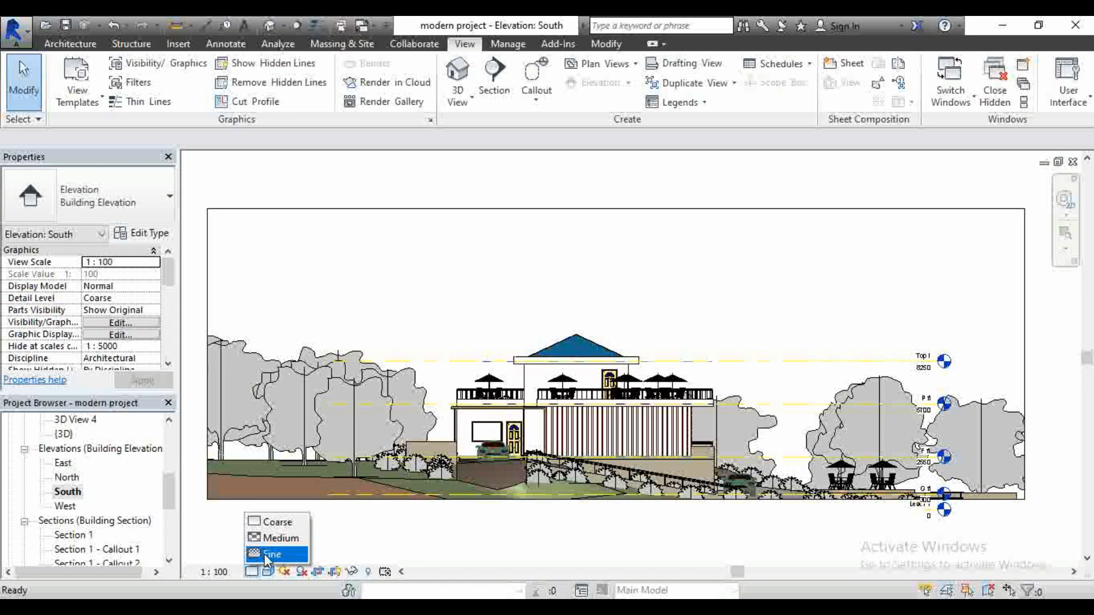
click(272, 555)
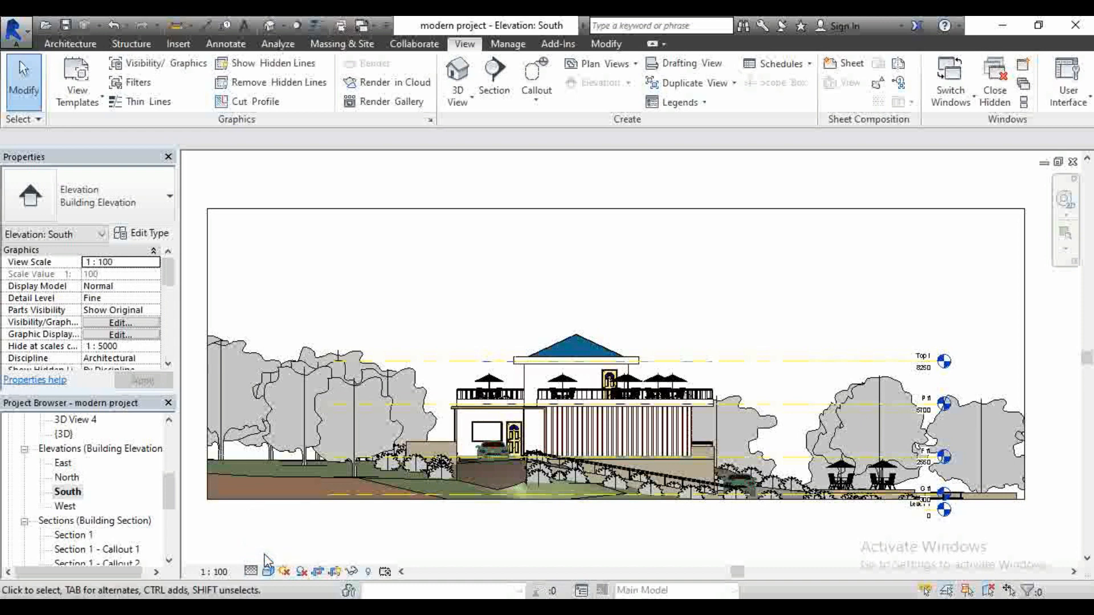
scroll(532, 453, up, 2)
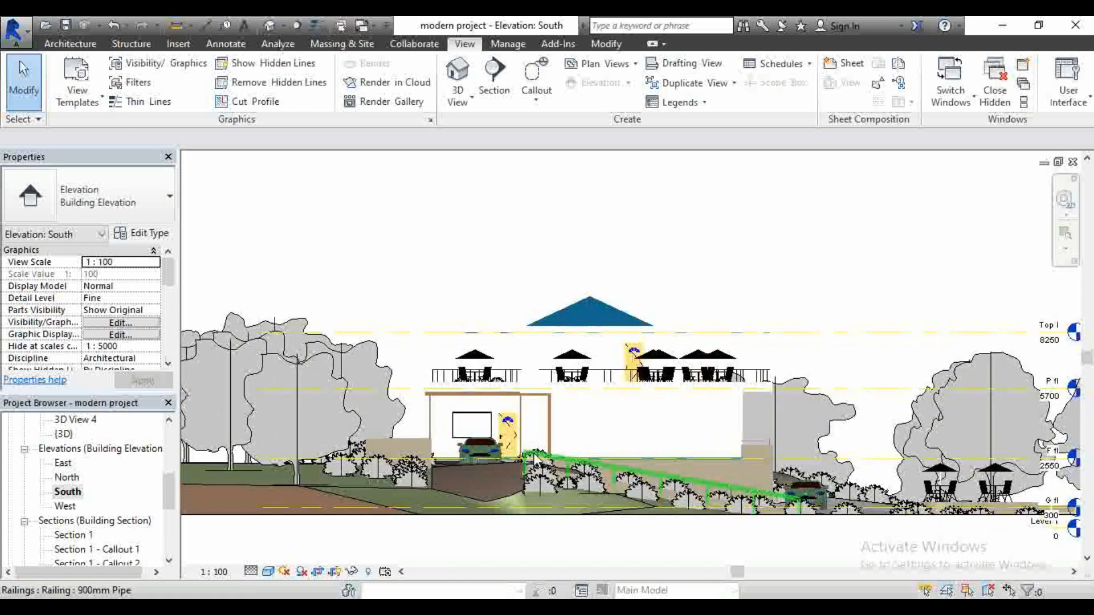
scroll(547, 336, down, 2)
scroll(456, 342, up, 3)
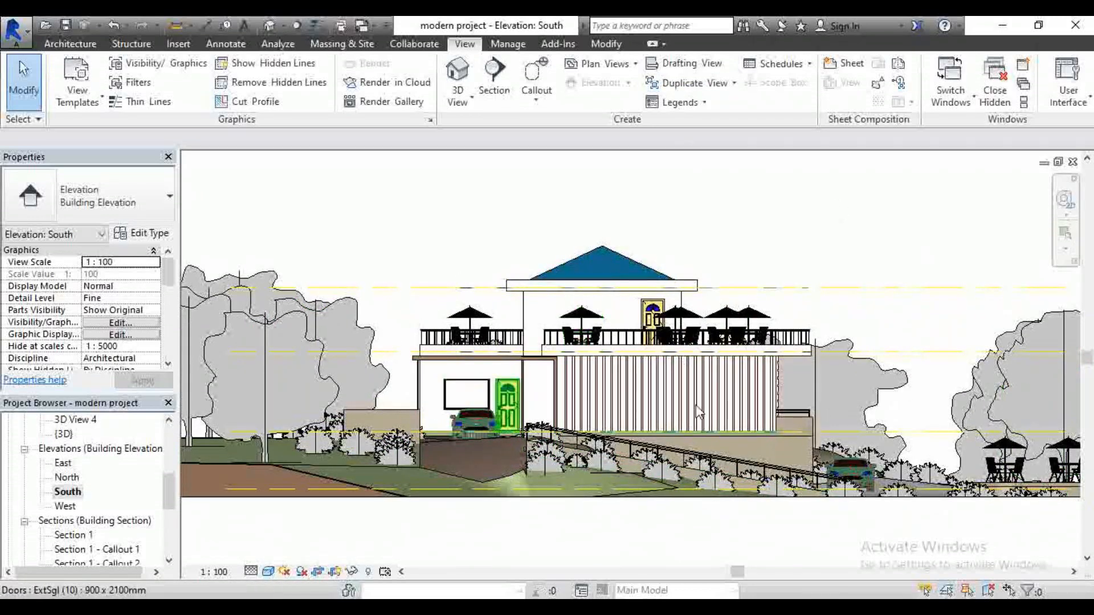
scroll(581, 464, down, 1)
scroll(399, 501, up, 2)
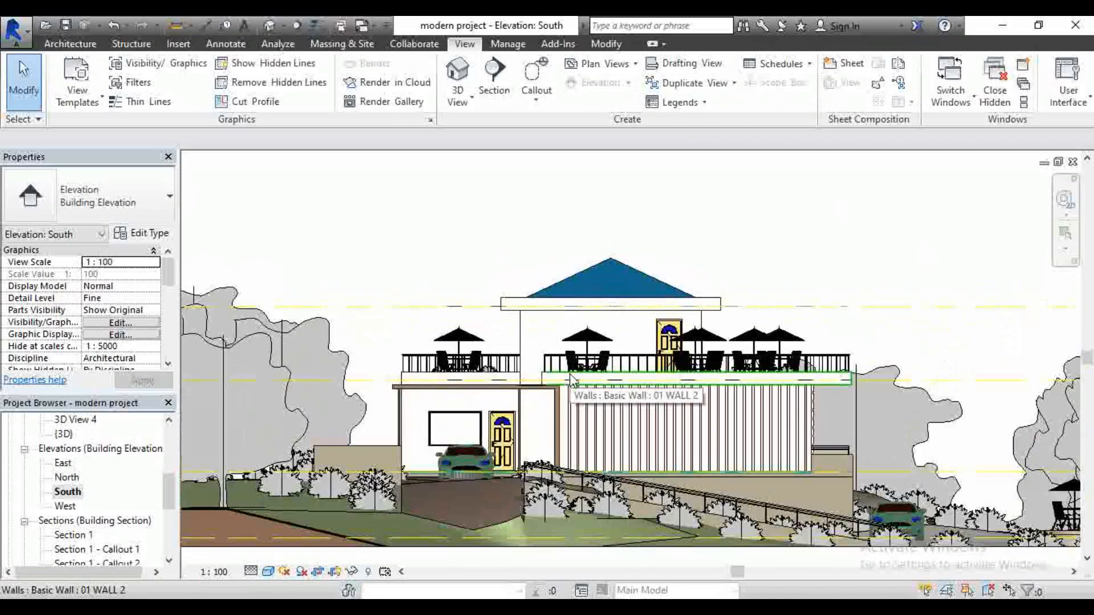
Preview the South elevation in the Wireframe visual style and return it to Shaded
click(269, 572)
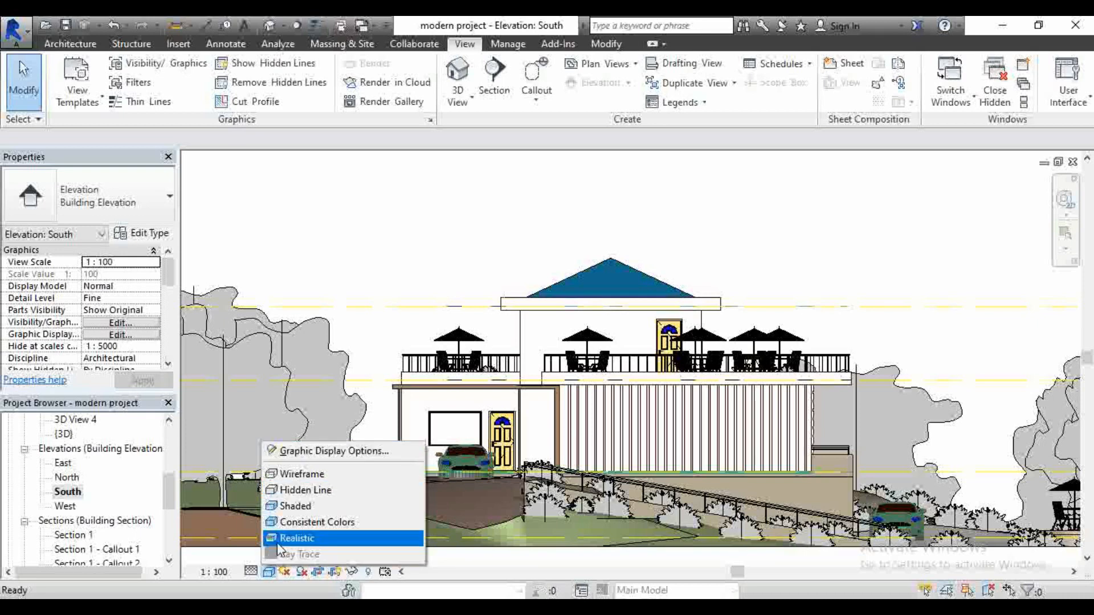
click(293, 476)
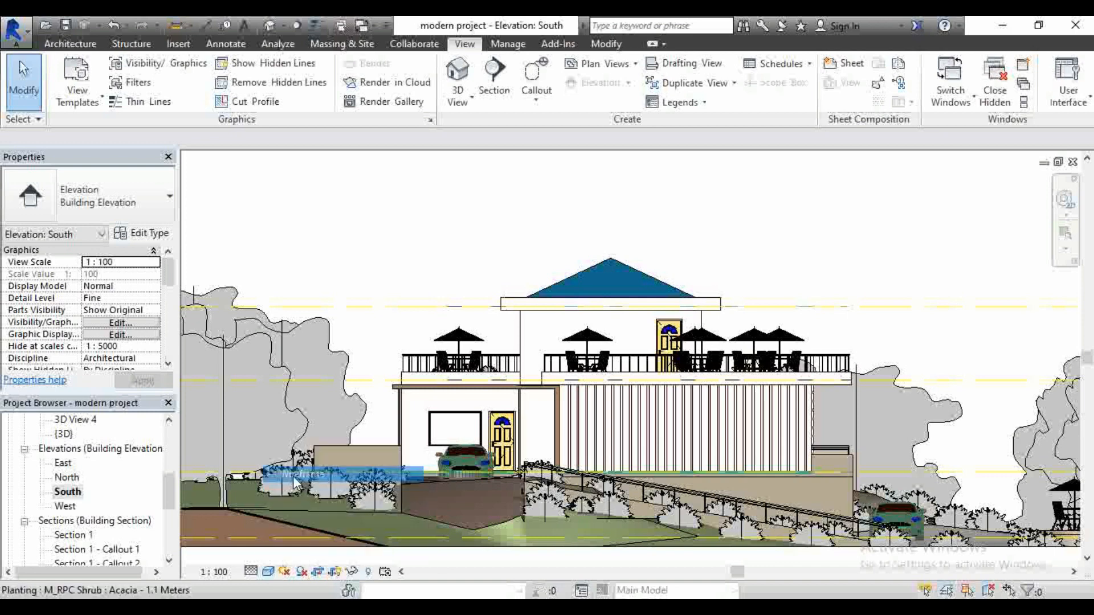
click(268, 572)
click(290, 505)
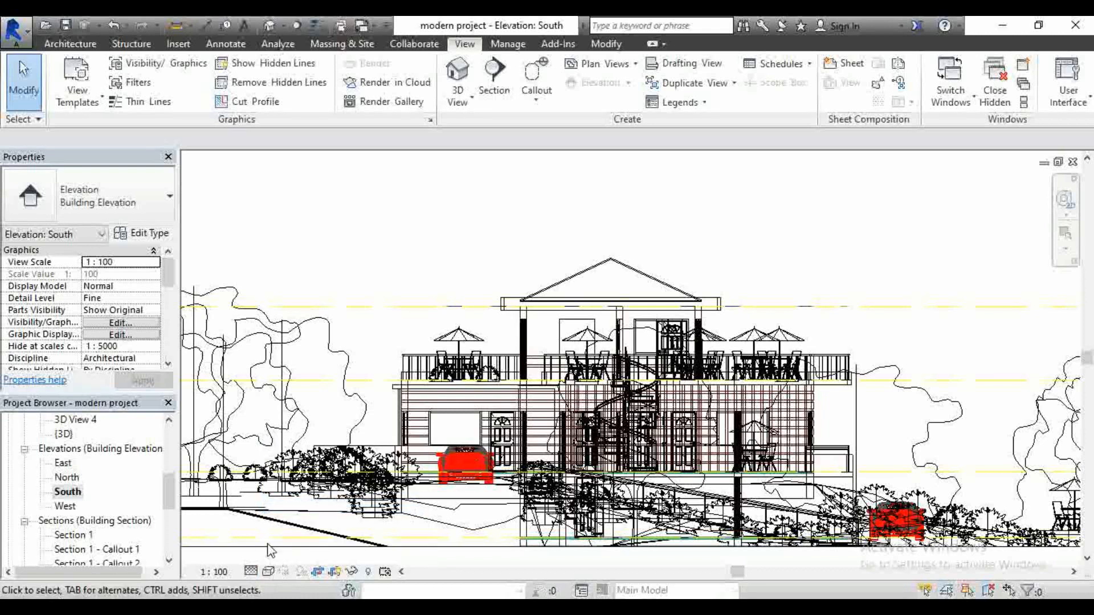
In the South elevation's Graphic Display Options, set the style to Hidden Line and enable smooth lines with anti-aliasing
click(268, 572)
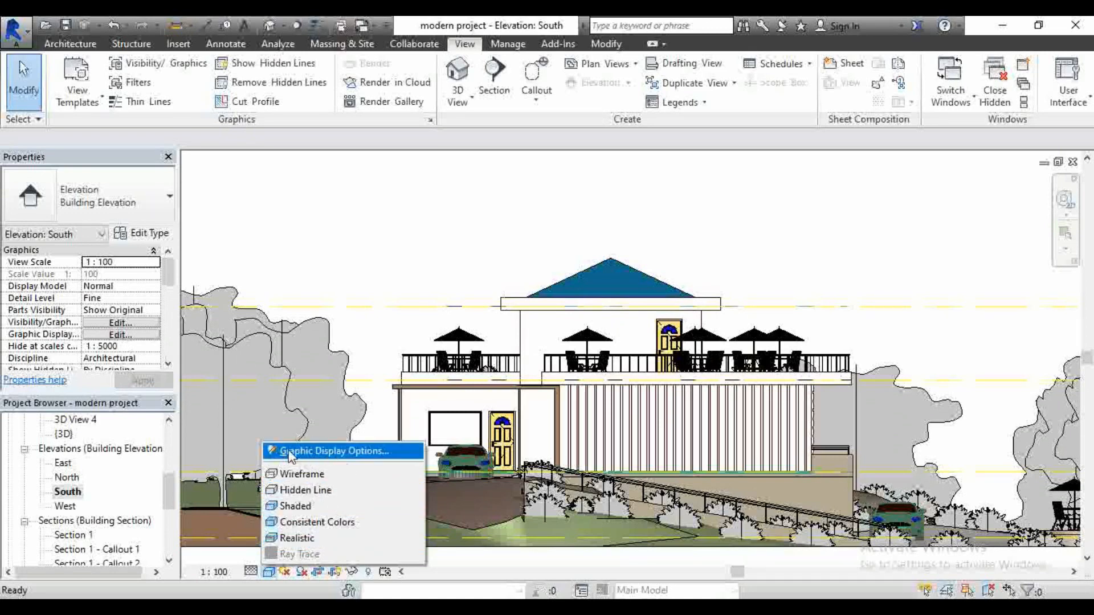
click(328, 456)
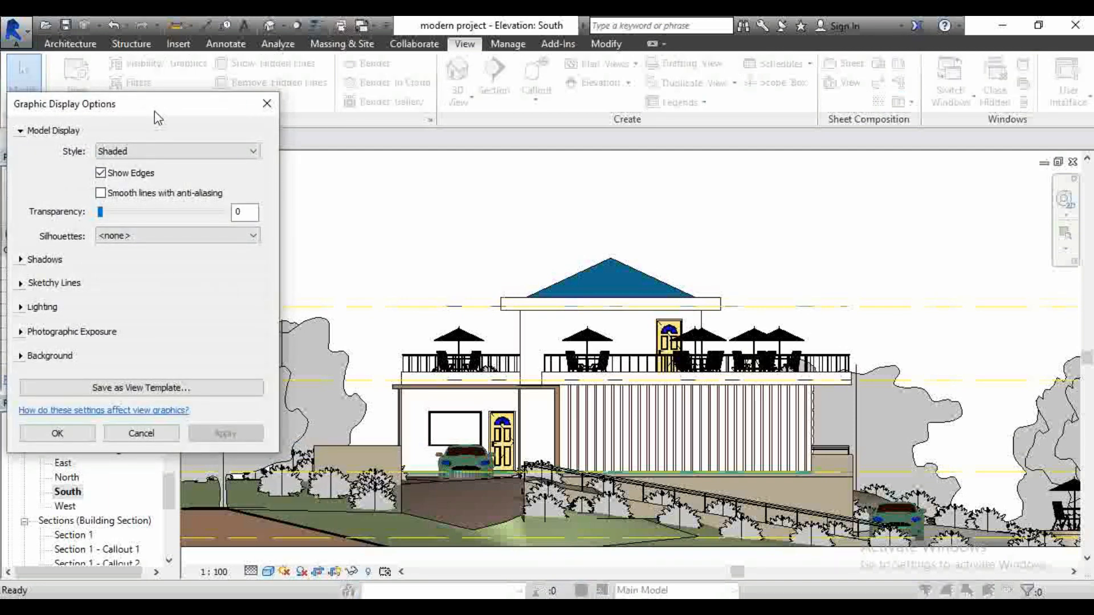
drag(158, 112, 162, 75)
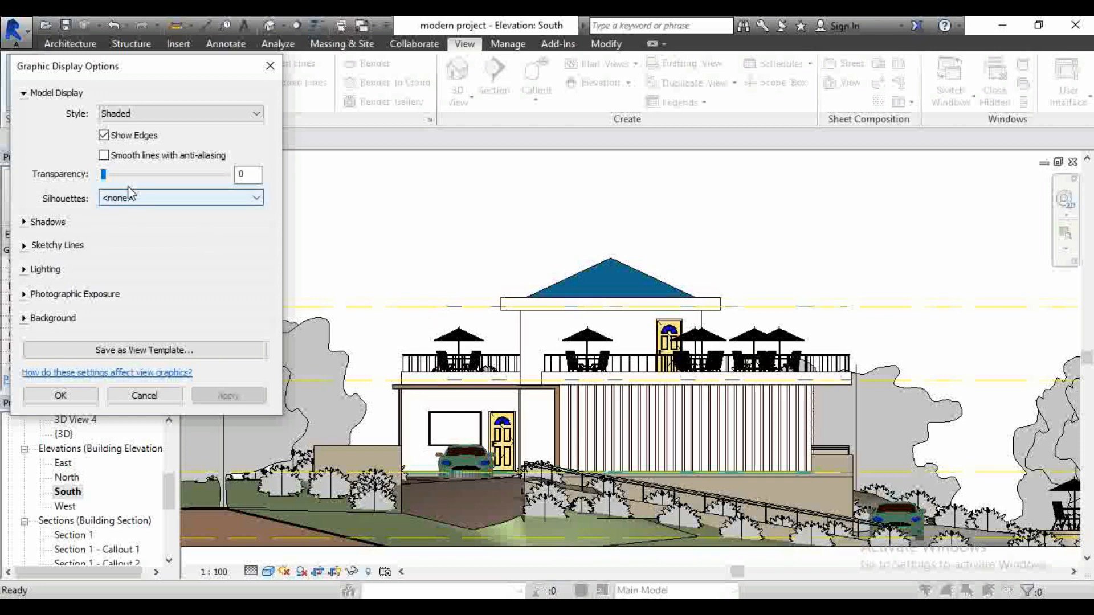
click(113, 116)
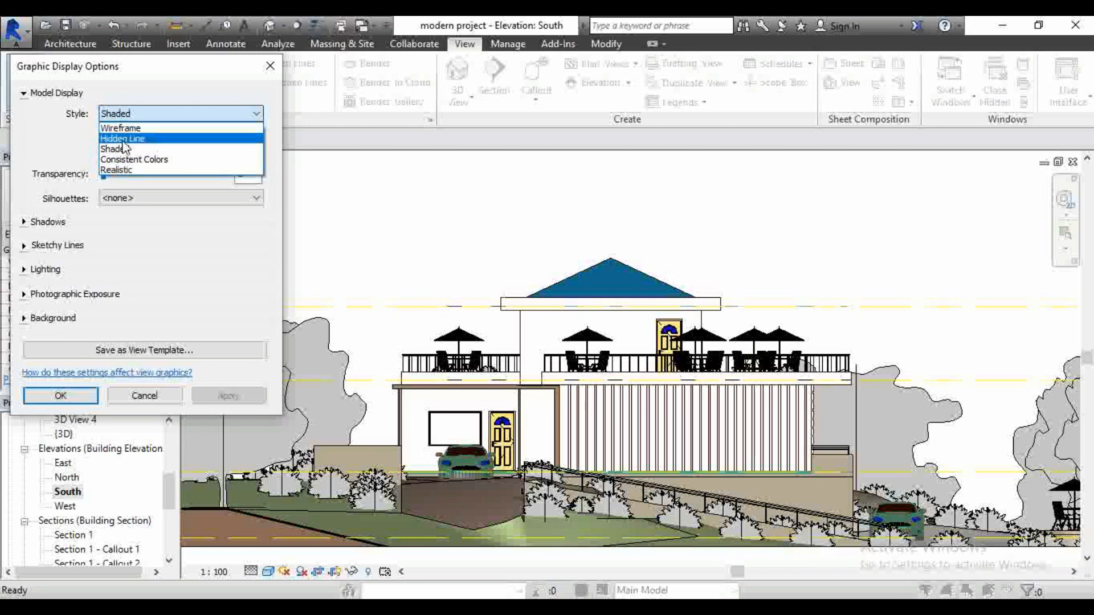
click(124, 141)
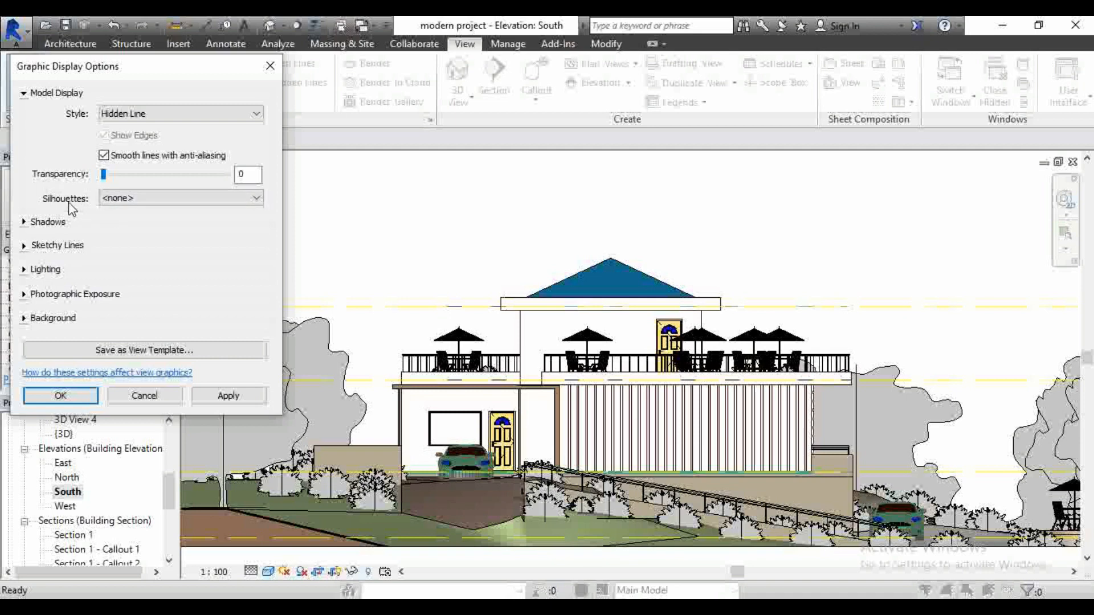
Try the block line style for the silhouettes and reset them to <none>
click(143, 198)
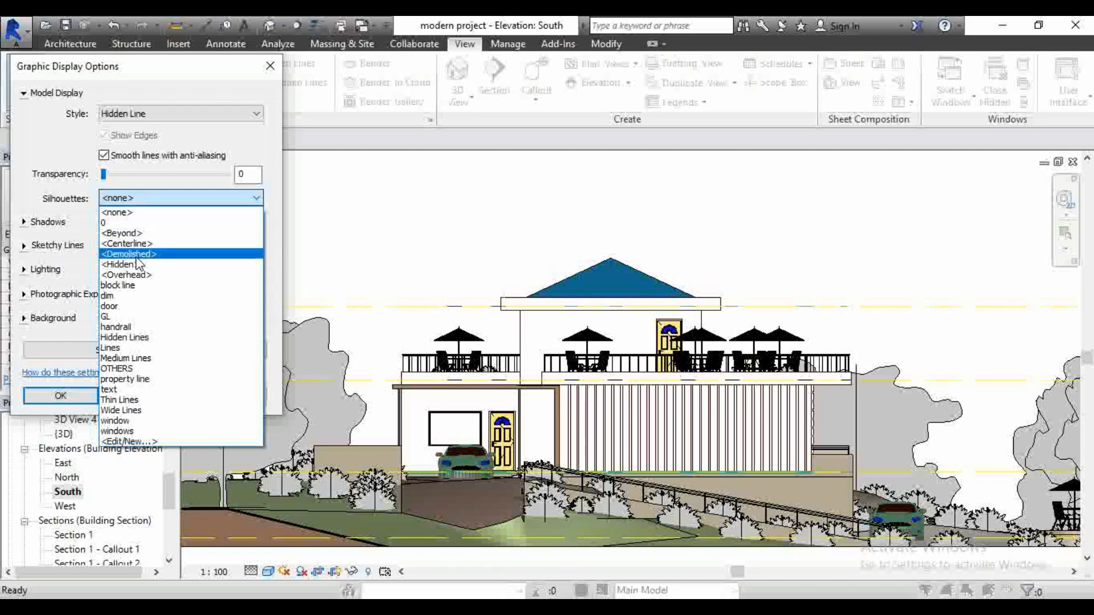
click(136, 285)
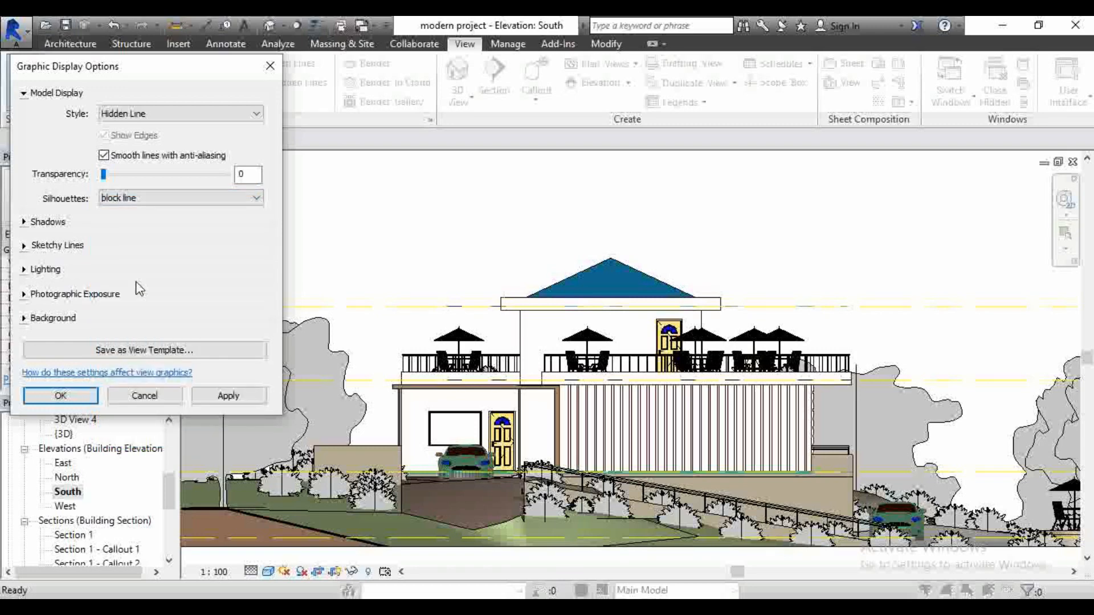
click(173, 200)
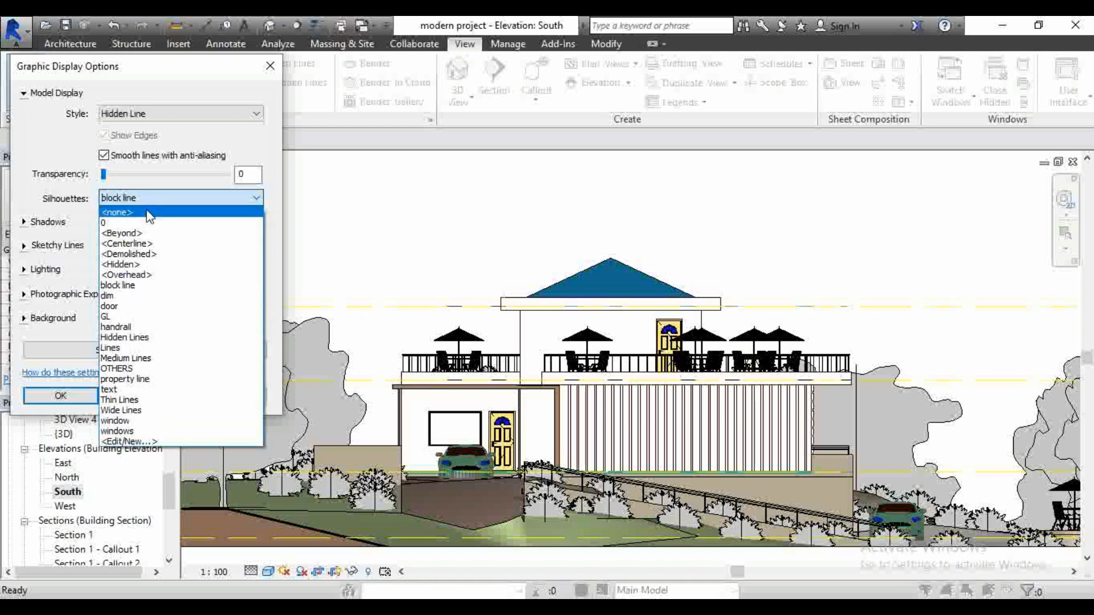
click(159, 212)
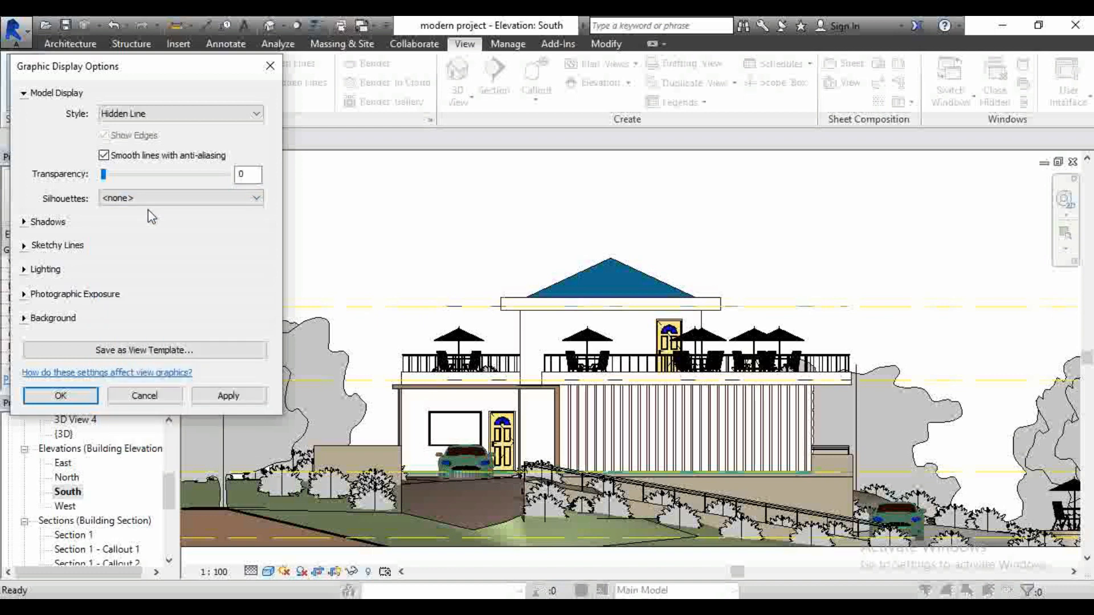
Turn on ambient shadows and enable sketchy lines in the South elevation's graphic display options
click(25, 222)
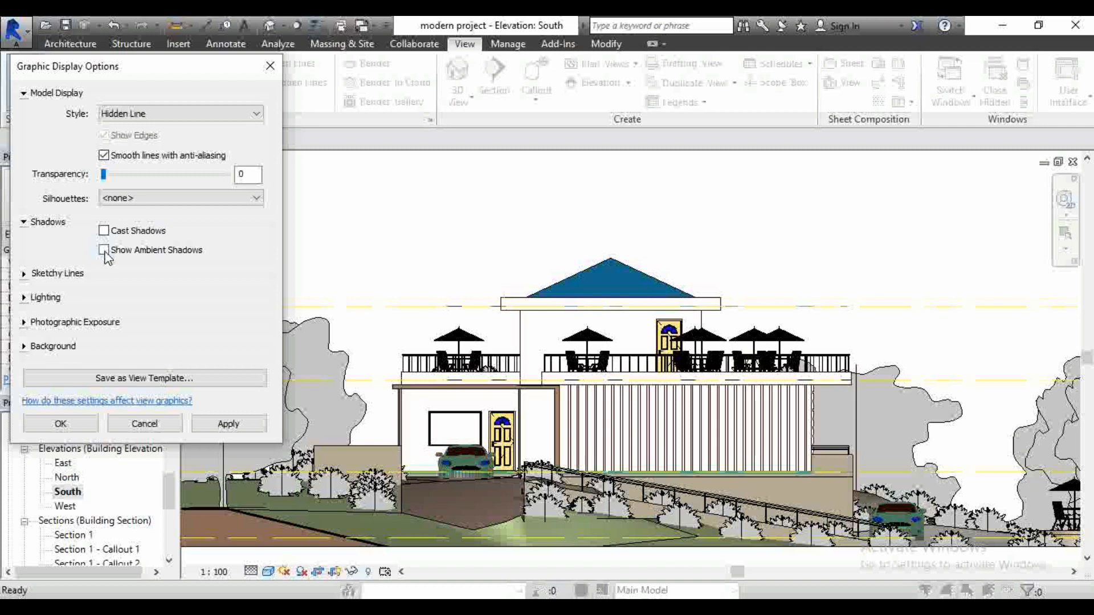
click(105, 252)
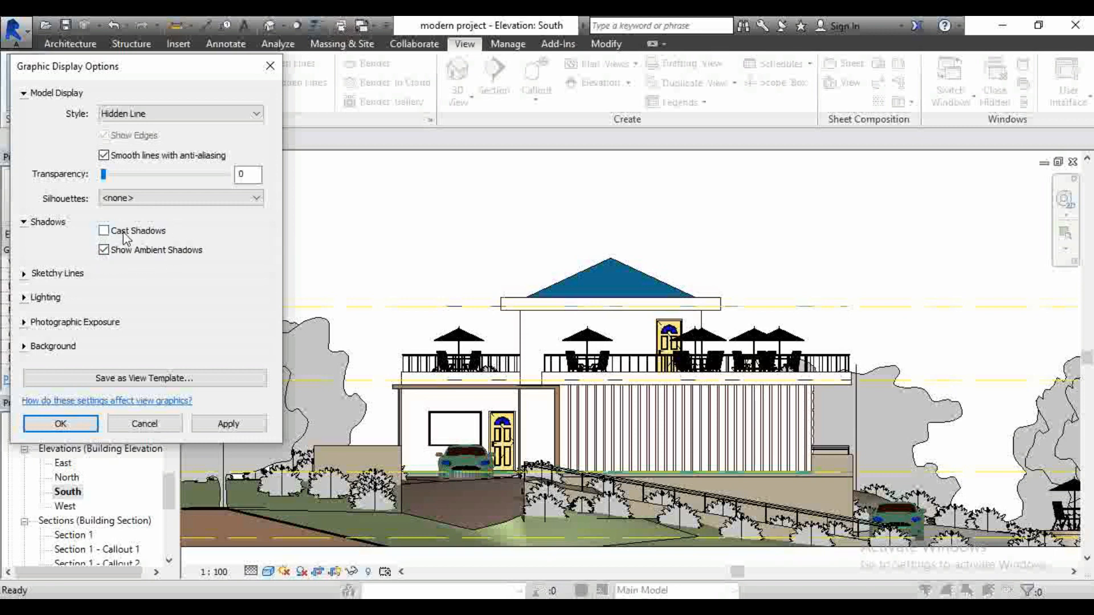
click(24, 274)
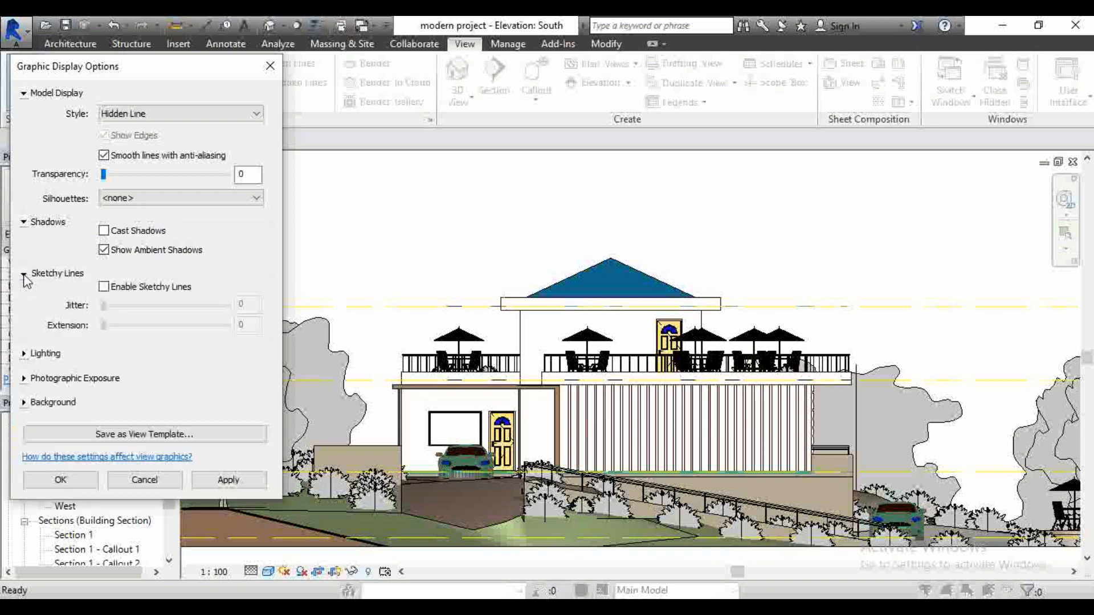
click(104, 287)
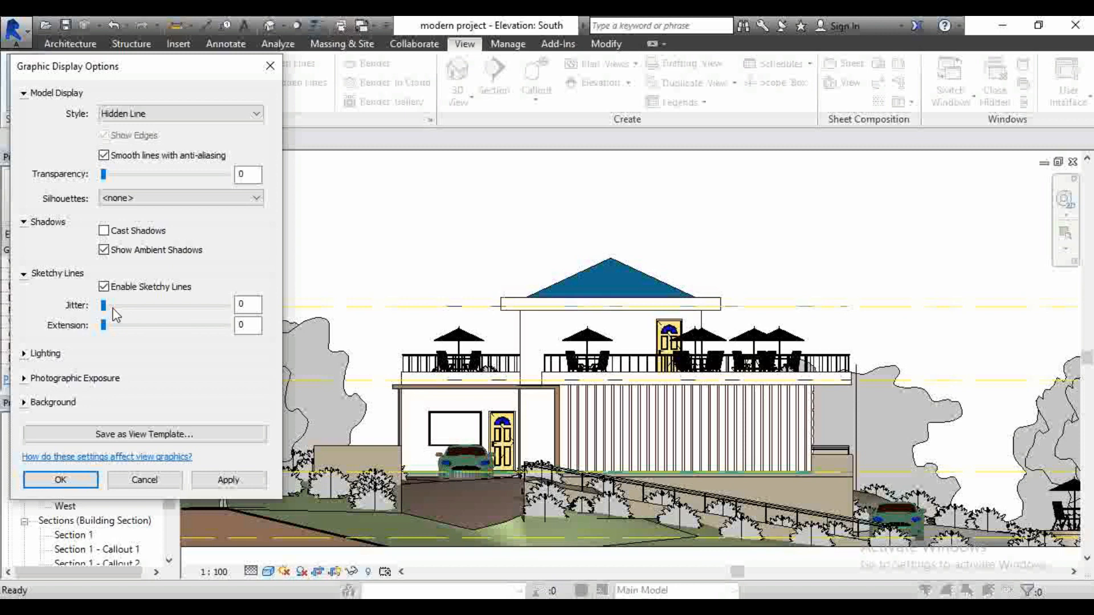
Set the sketchy lines' jitter to 3 and their extension to 6
click(249, 305)
text(1)
click(247, 325)
click(256, 305)
double_click(256, 306)
text(3)
click(253, 323)
double_click(248, 325)
text(6)
click(247, 304)
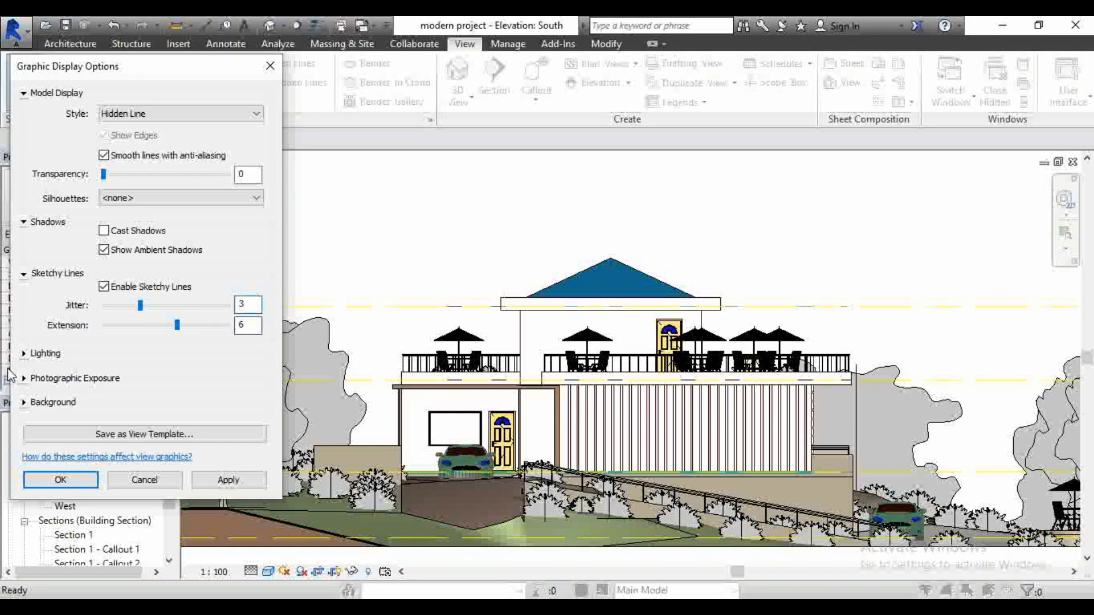
Set the elevation's background to Gradient and apply the display settings to the view
click(24, 354)
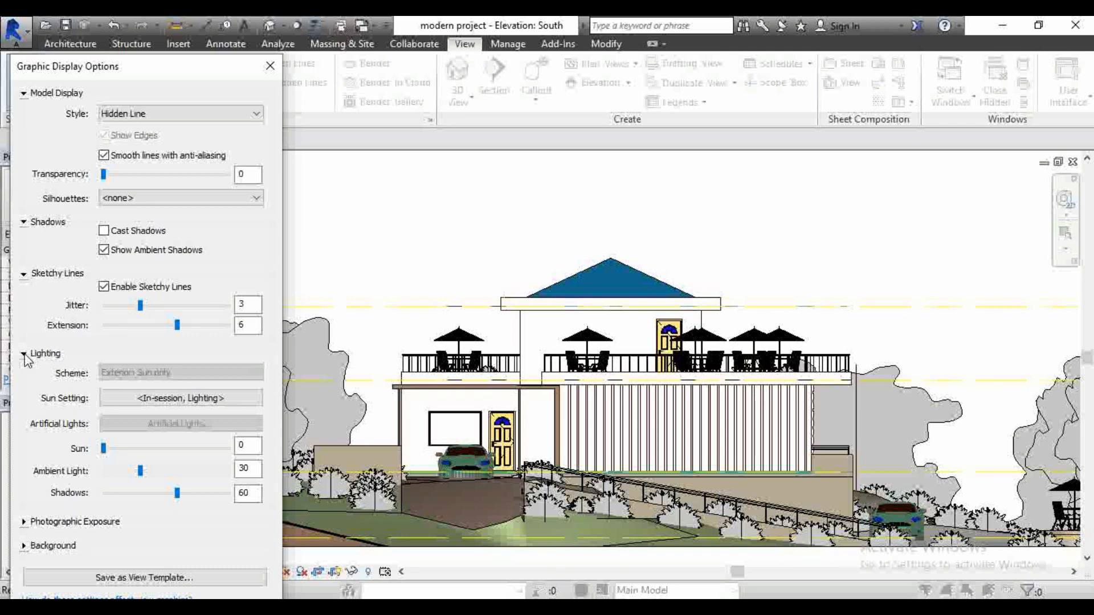
click(24, 354)
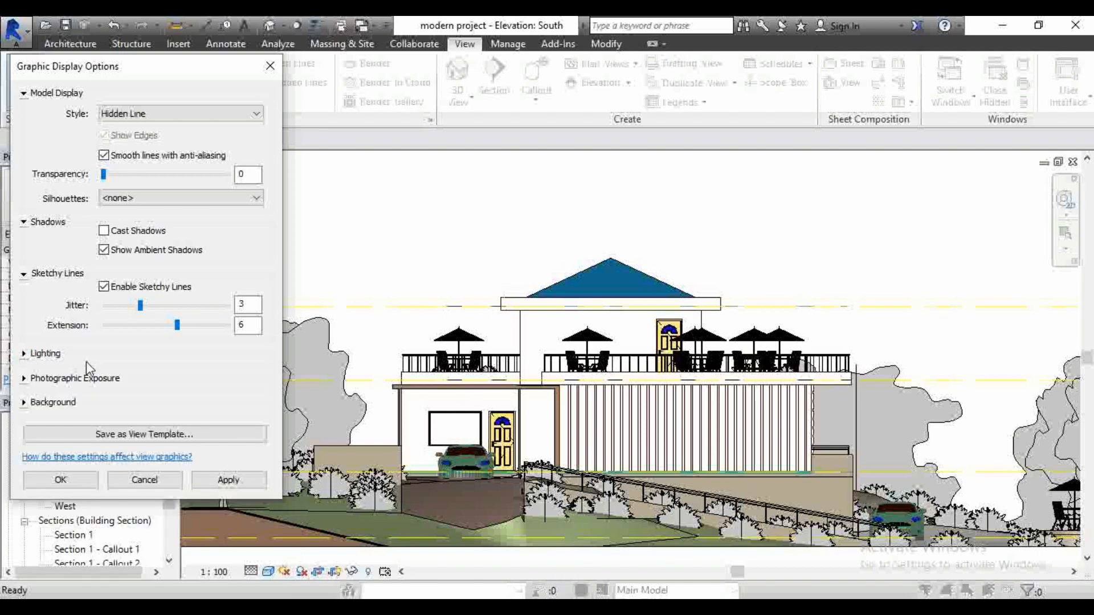
click(24, 403)
click(107, 428)
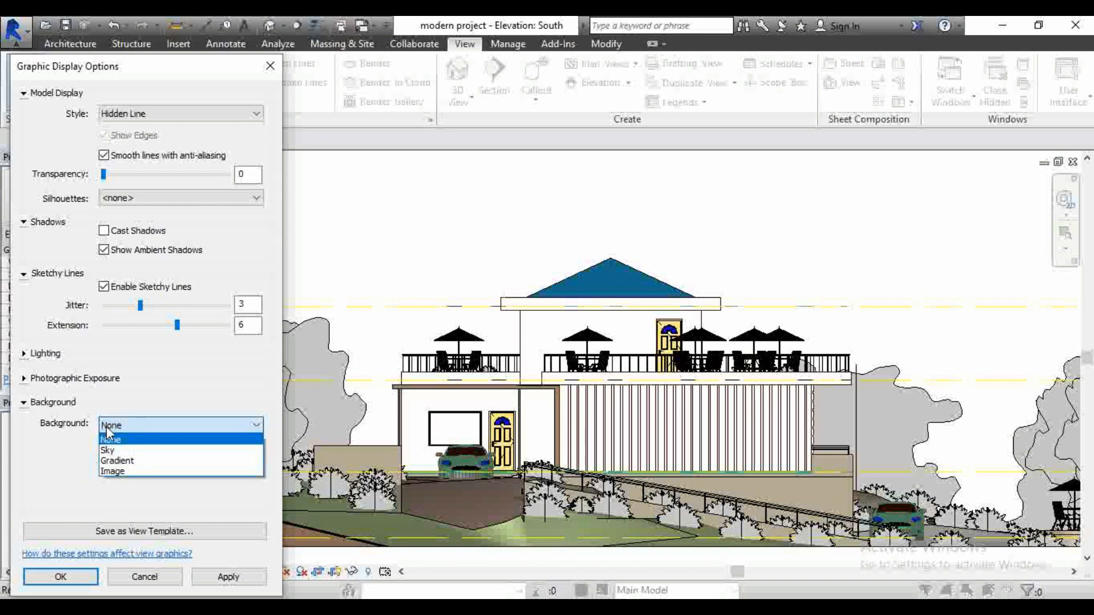
click(128, 459)
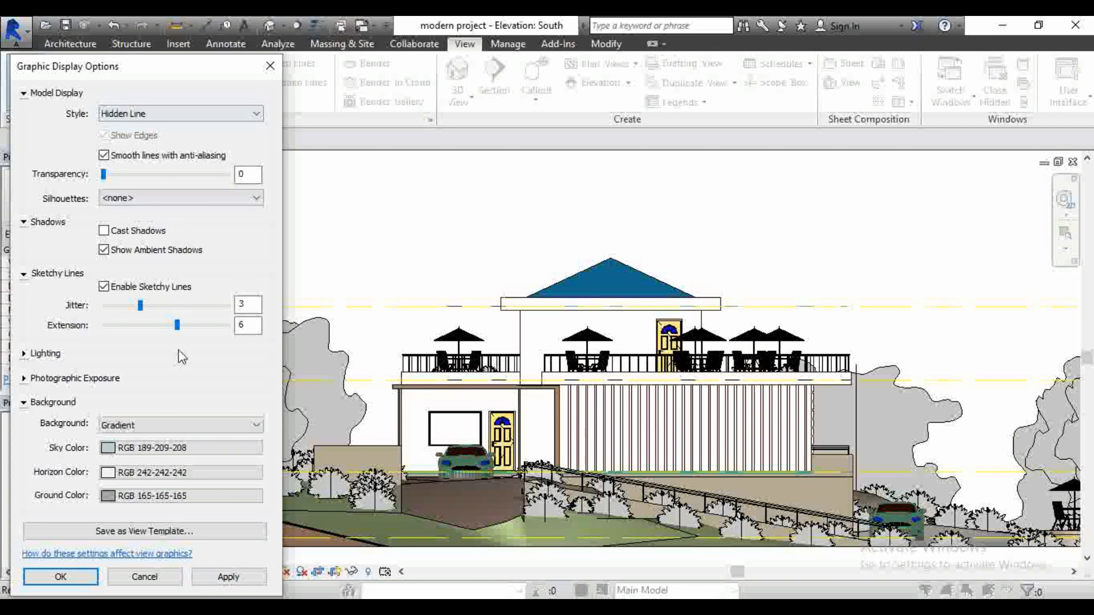
click(232, 581)
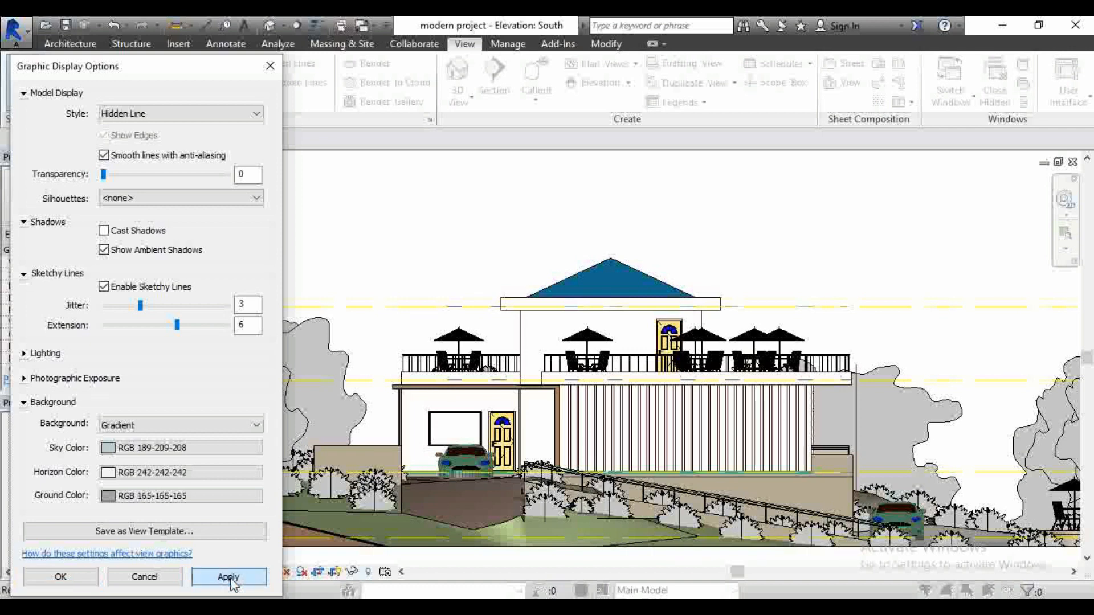
click(230, 578)
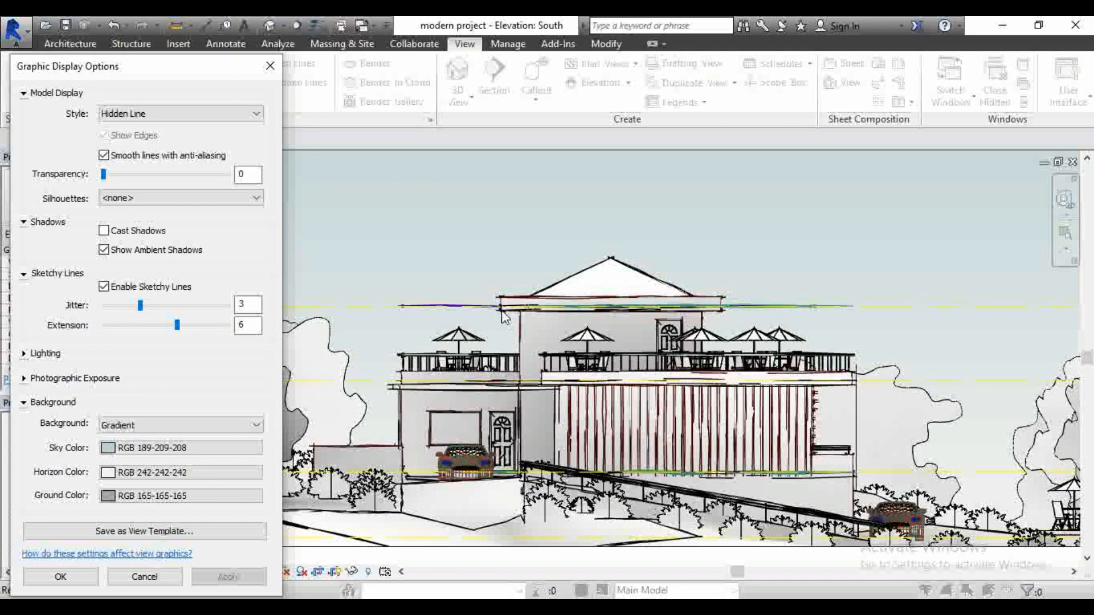
Try the block line style for the silhouettes and apply it to the South elevation
click(132, 199)
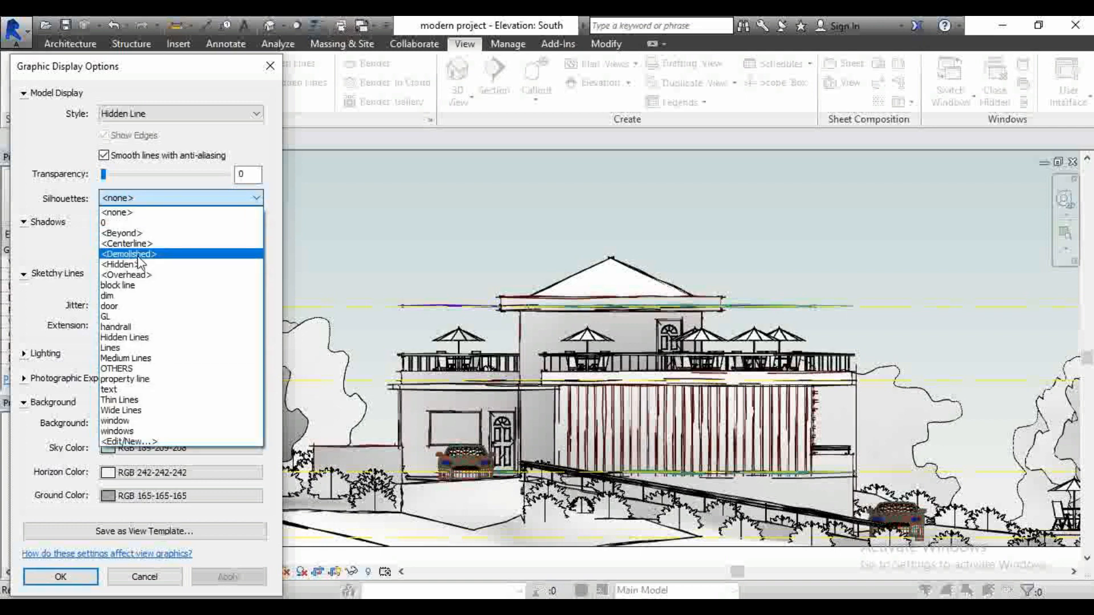
click(140, 286)
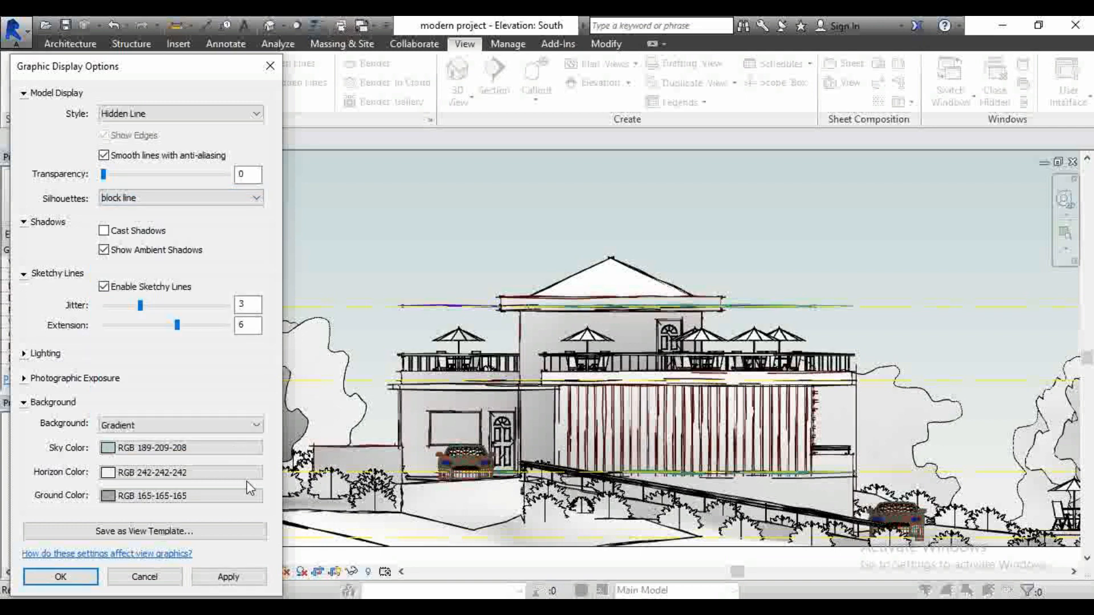
click(231, 585)
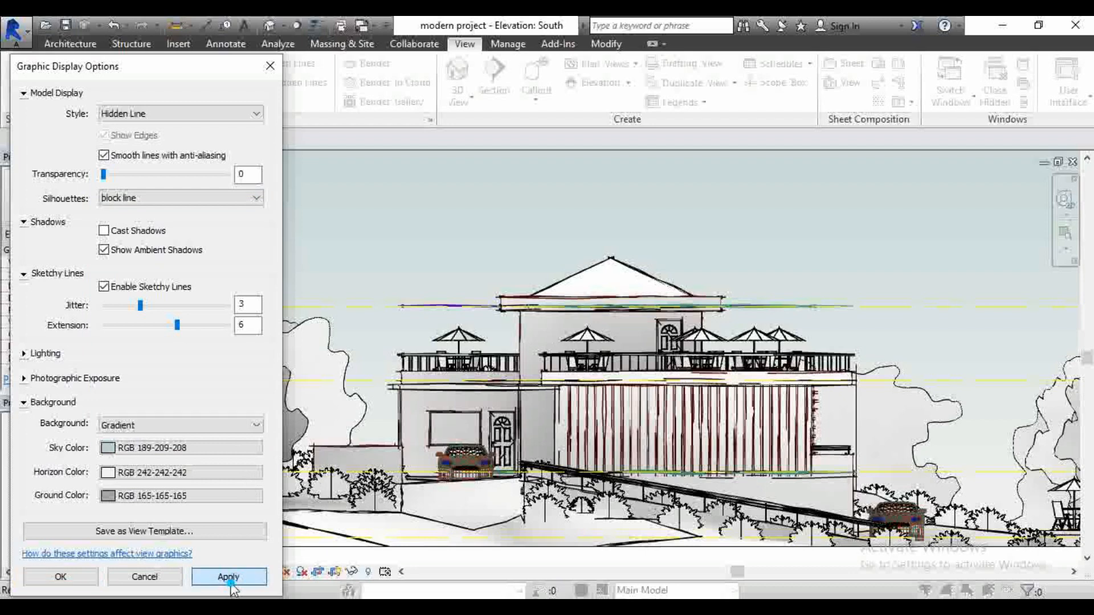
click(229, 579)
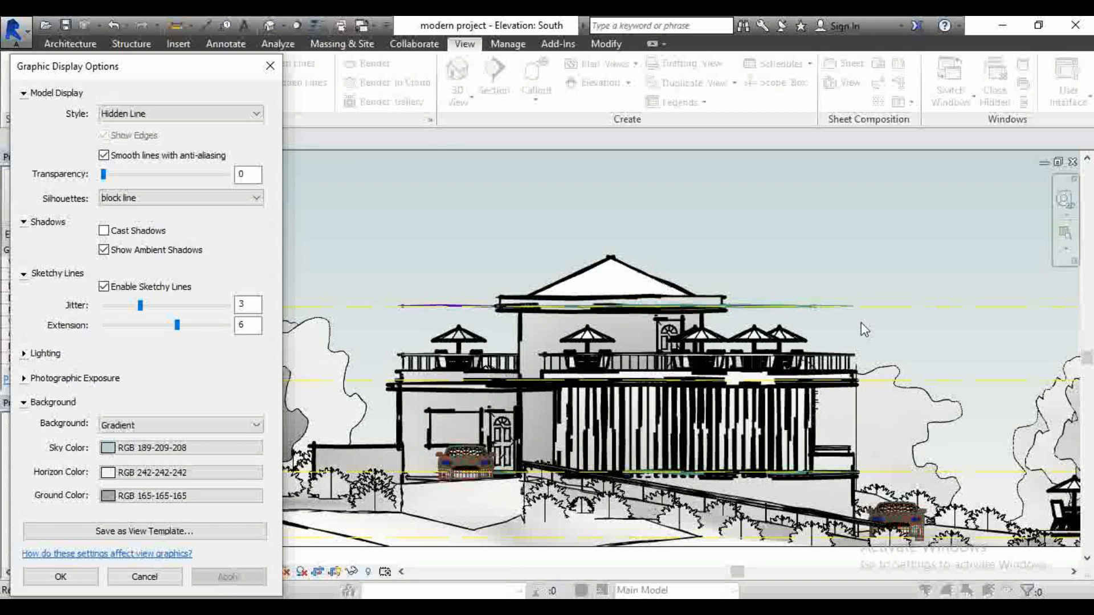
Set the silhouettes to the Wide Lines style and apply it to the elevation
click(137, 197)
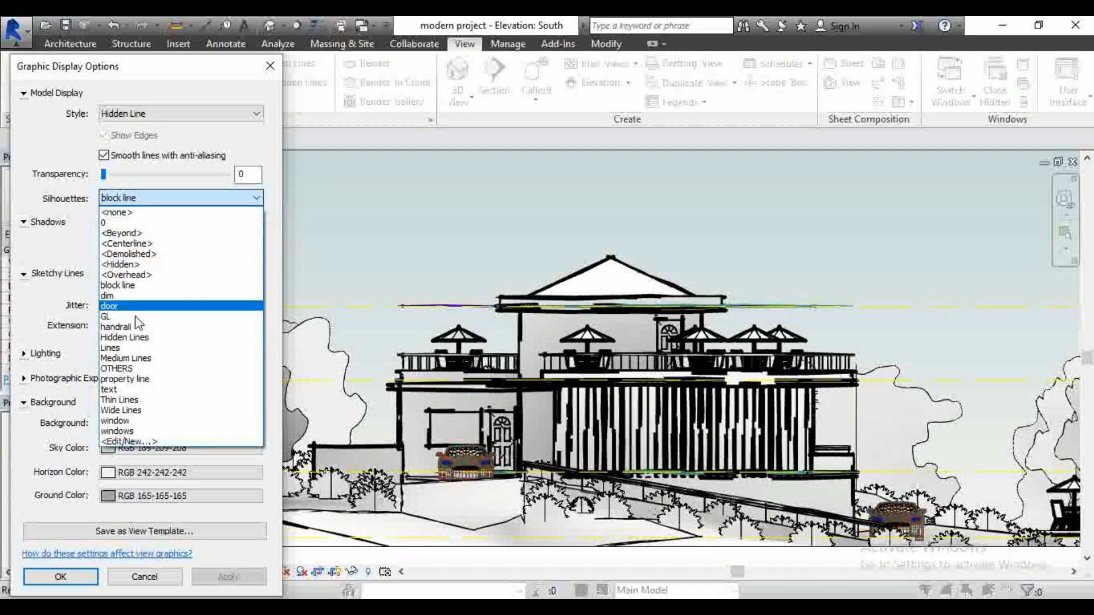
click(138, 414)
click(245, 578)
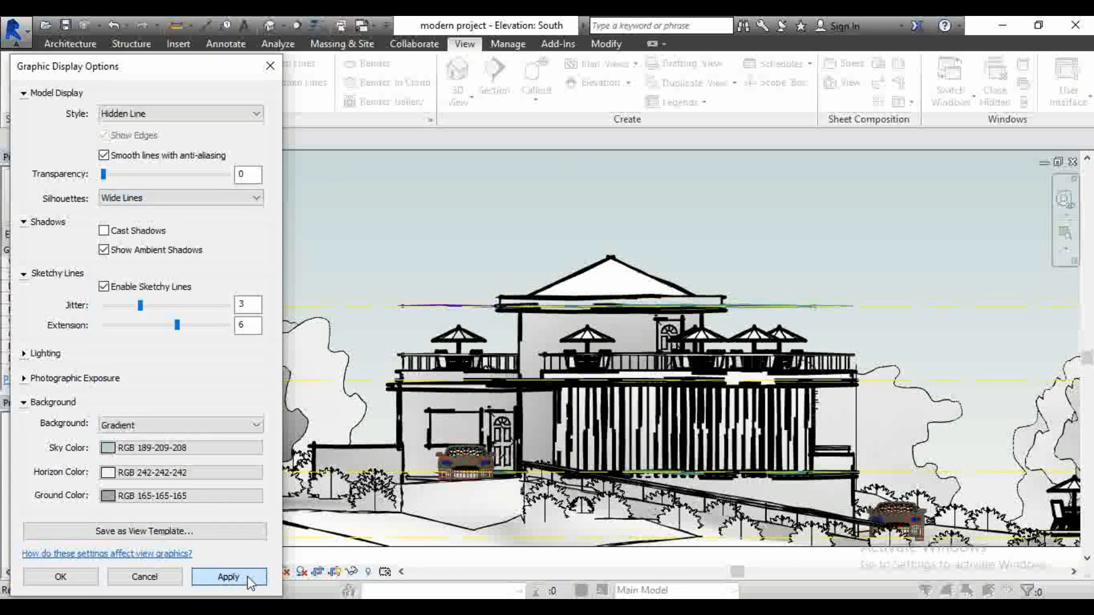
click(247, 576)
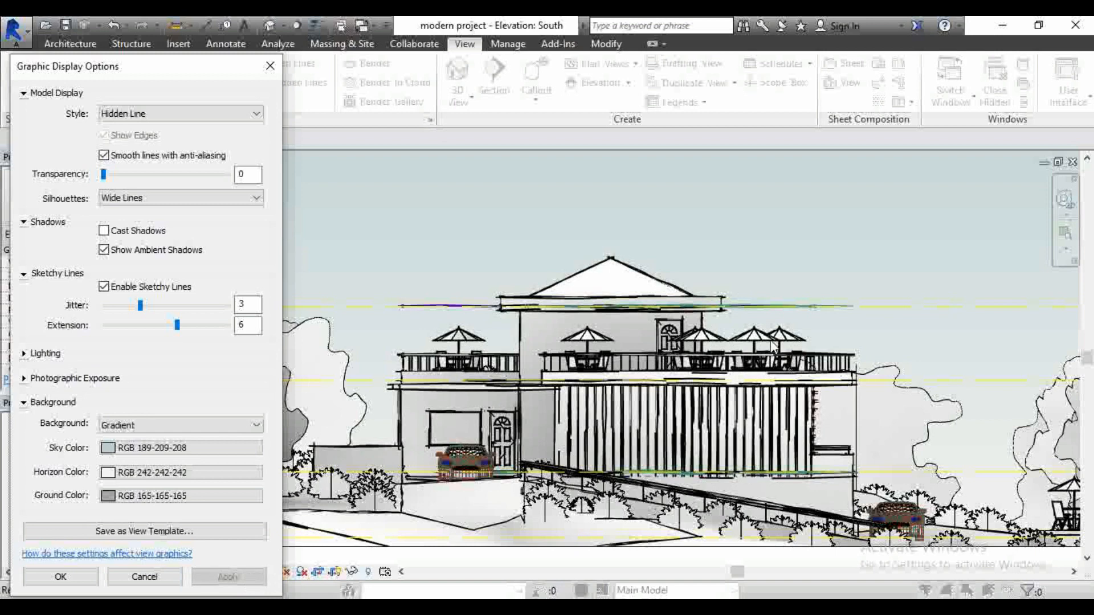
Enable cast shadows, apply them to the South elevation and accept the graphic display options
click(105, 231)
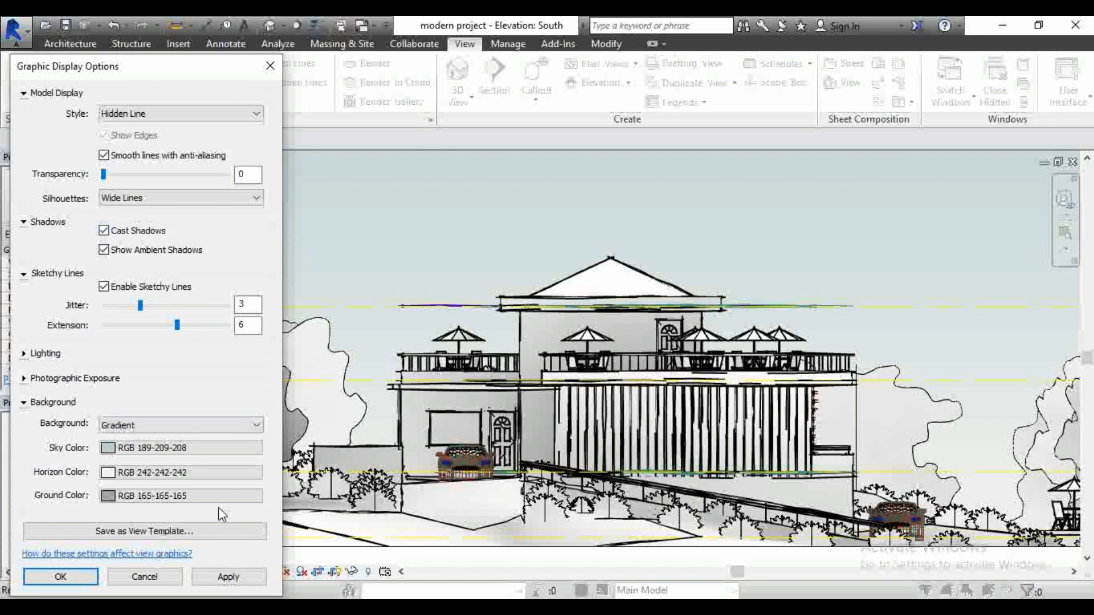
click(241, 578)
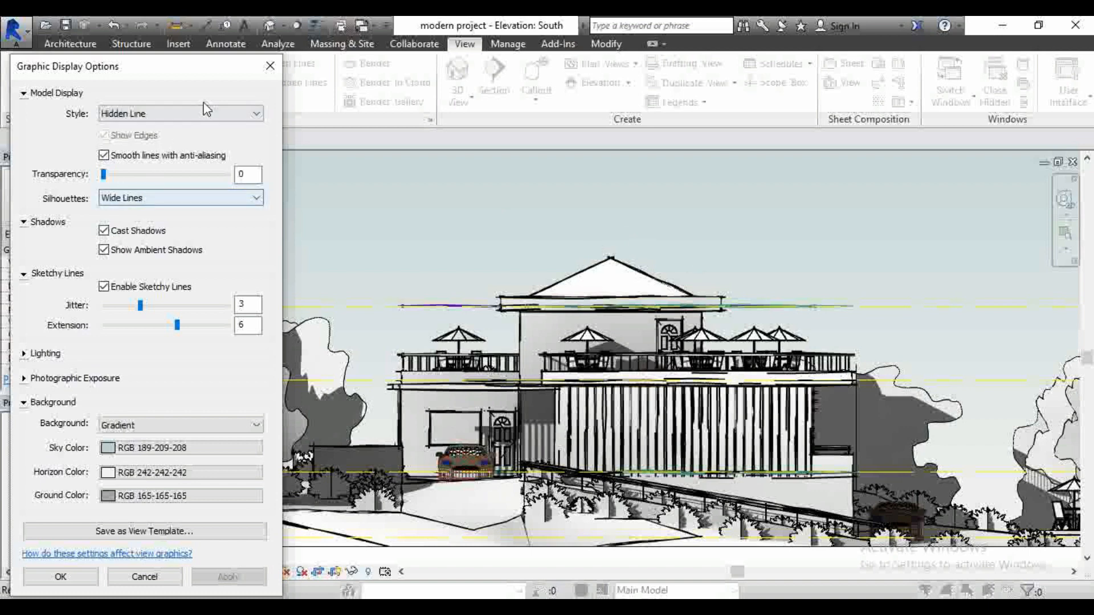
click(68, 579)
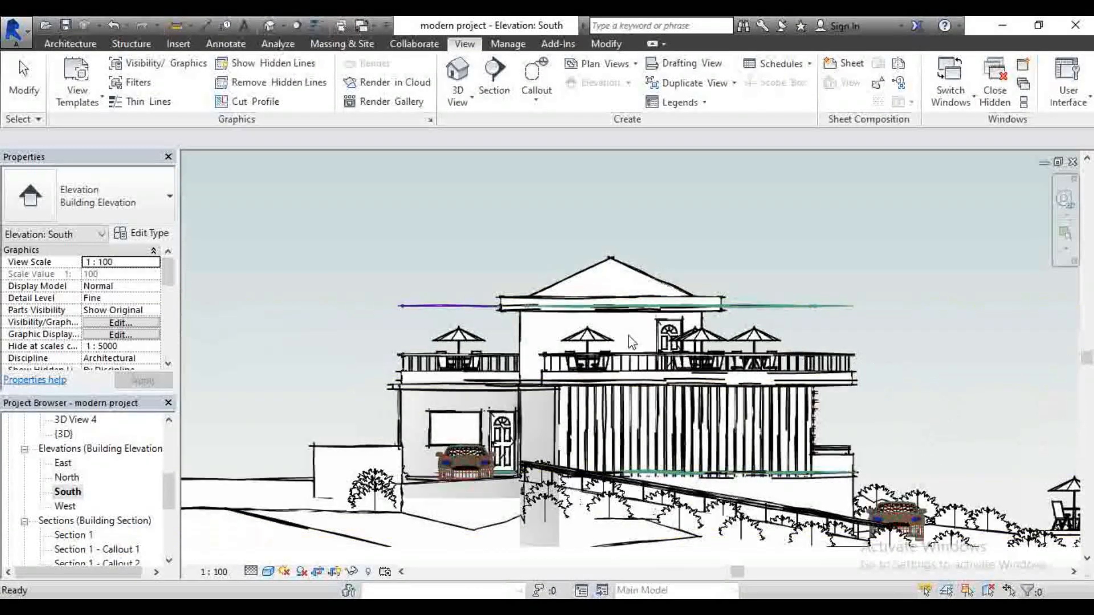
scroll(631, 342, down, 1)
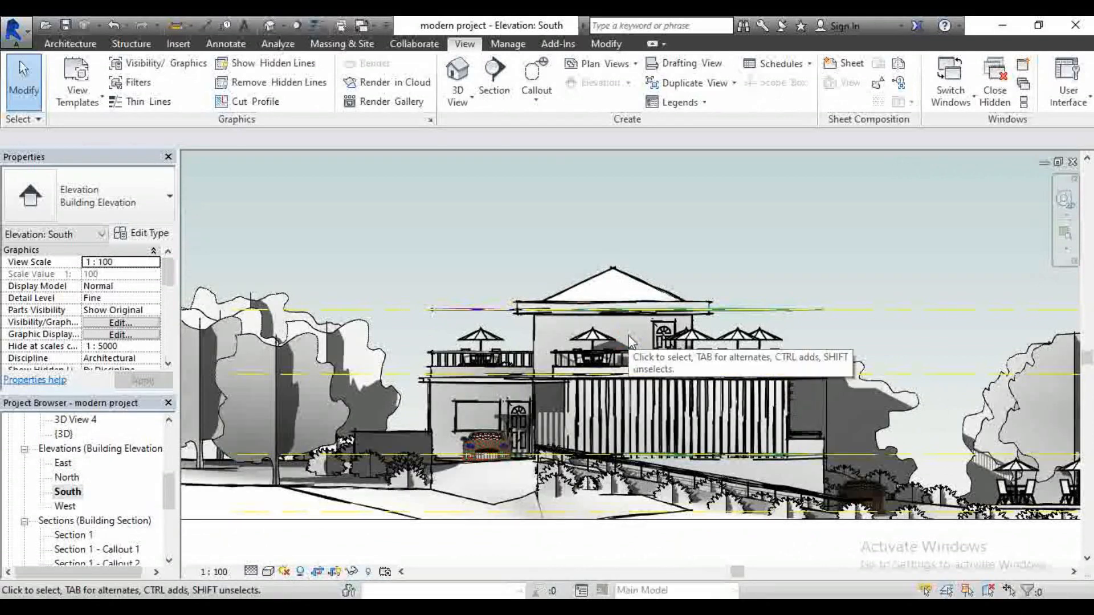
click(270, 572)
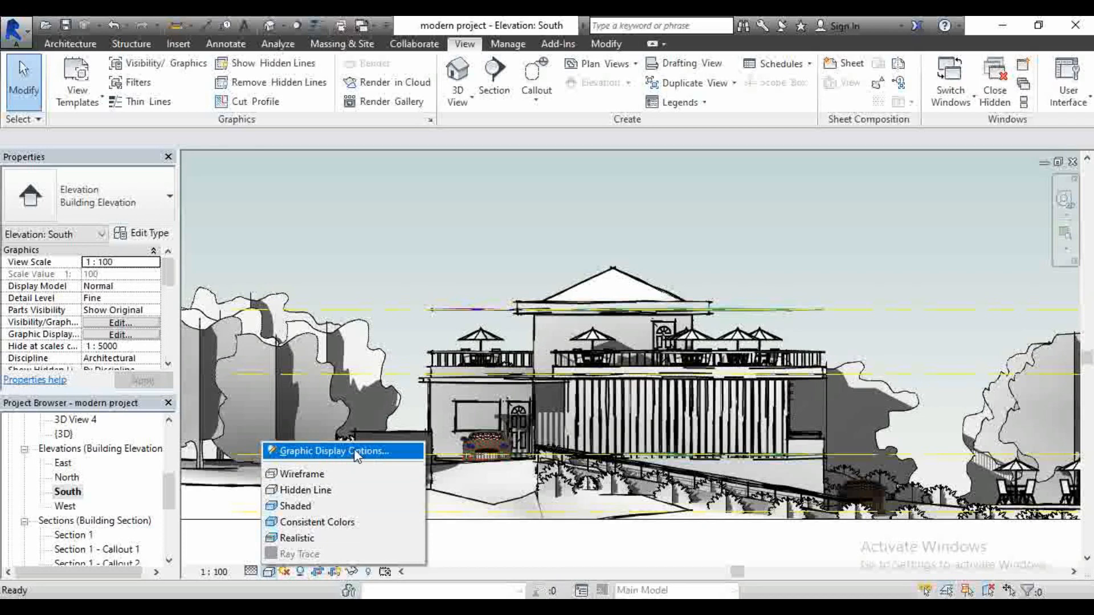
click(450, 288)
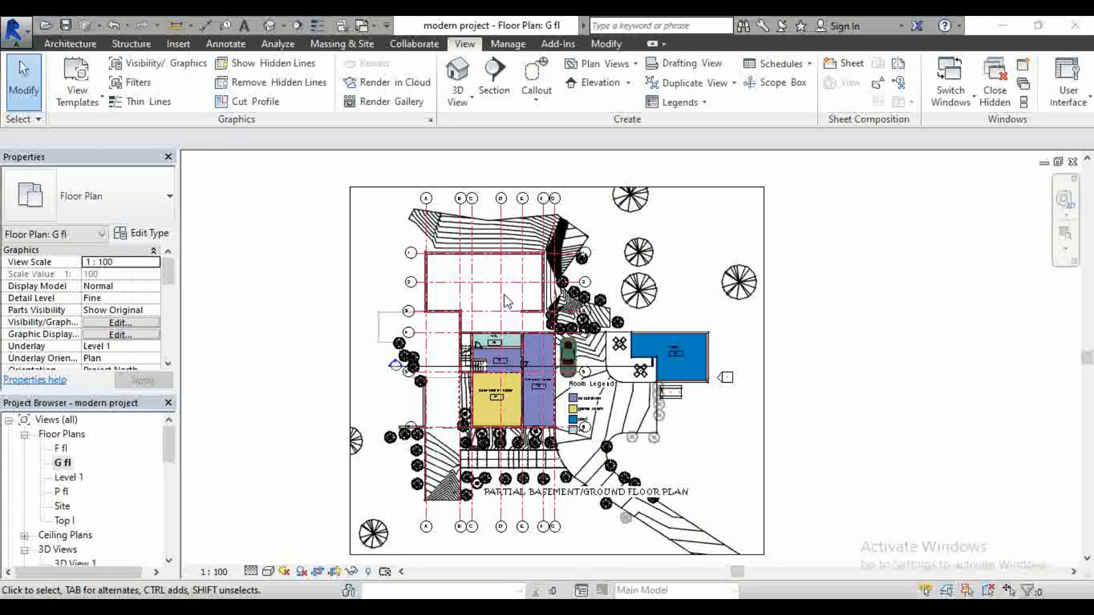
Examine the G fl floor plan, including its color-filled rooms, room legend and surrounding site
scroll(501, 288, up, 3)
scroll(497, 262, down, 2)
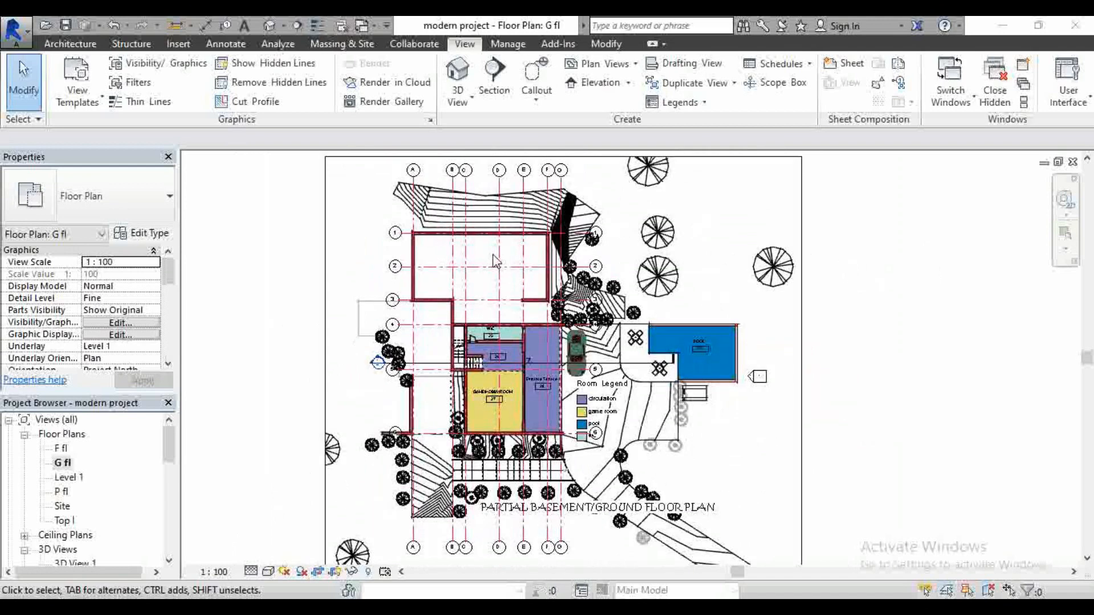
scroll(538, 321, up, 2)
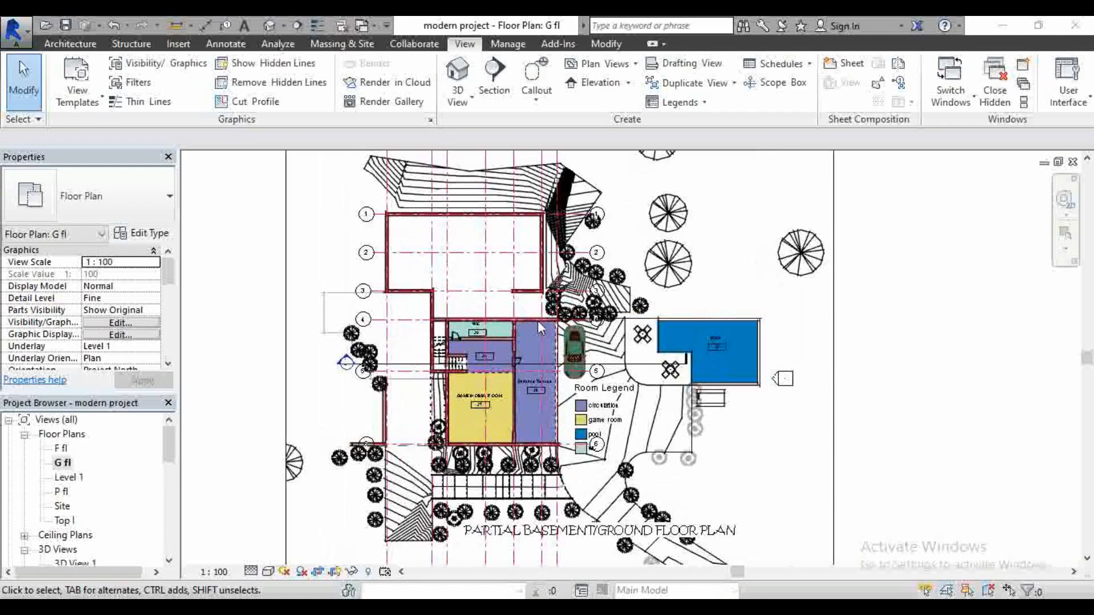
scroll(538, 321, up, 2)
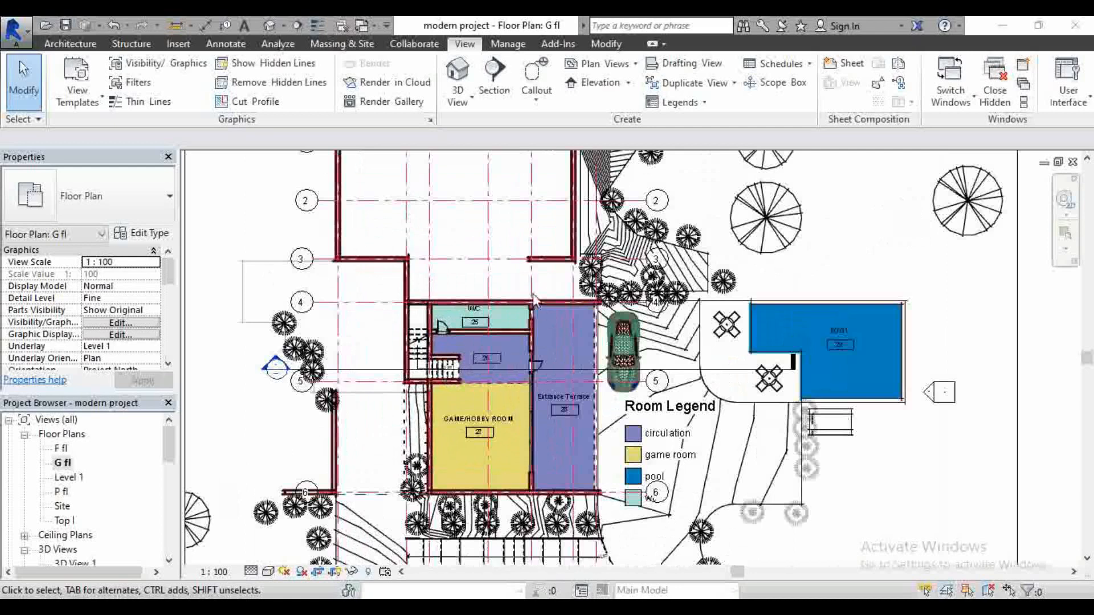
scroll(534, 300, down, 2)
scroll(385, 383, down, 1)
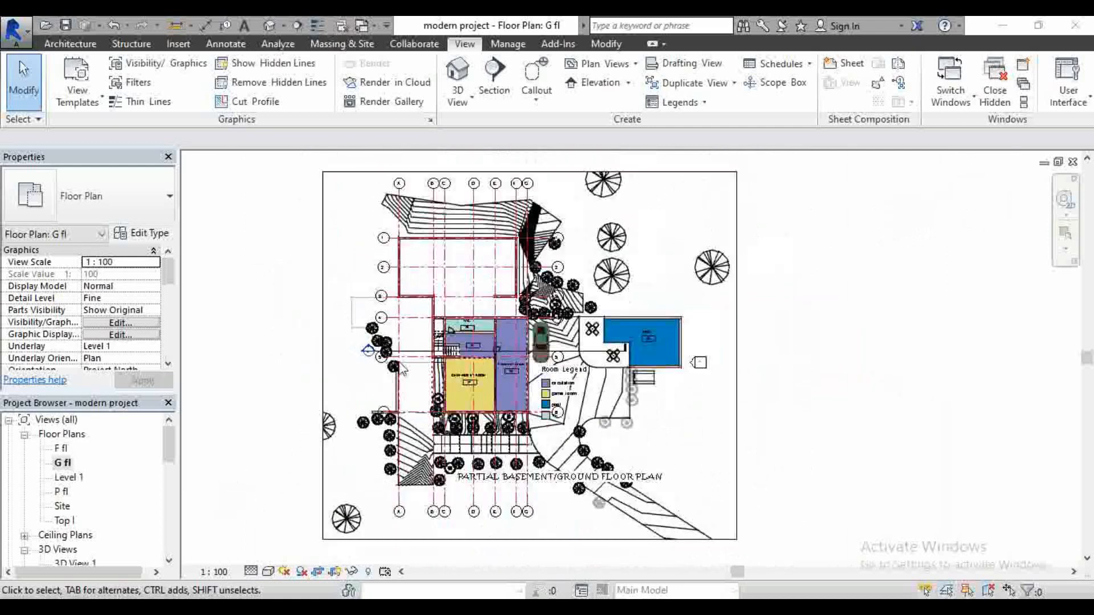
scroll(456, 325, up, 2)
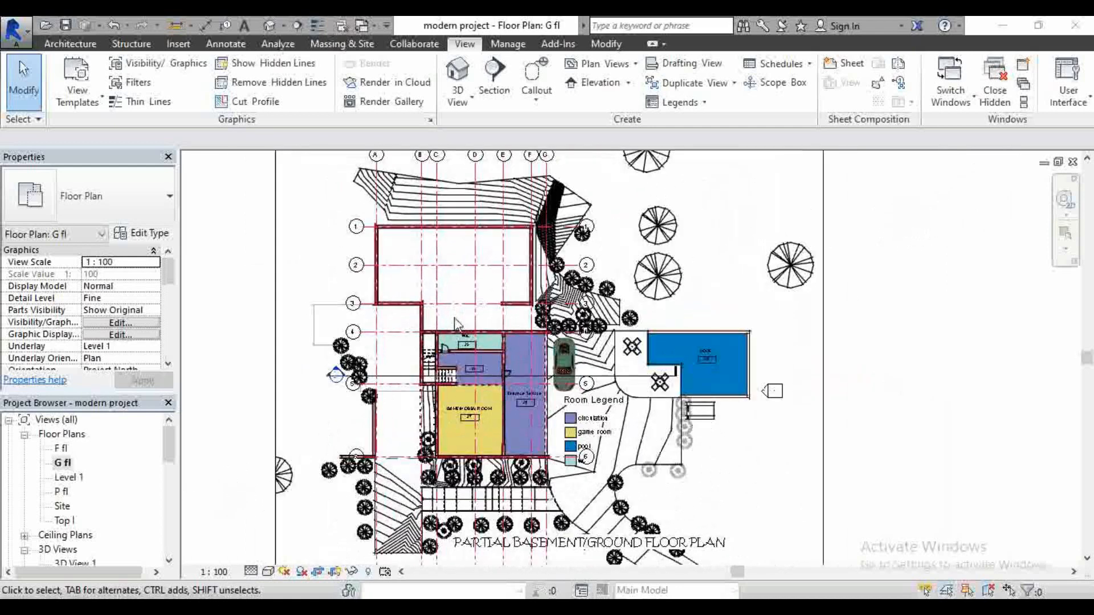
scroll(456, 324, up, 1)
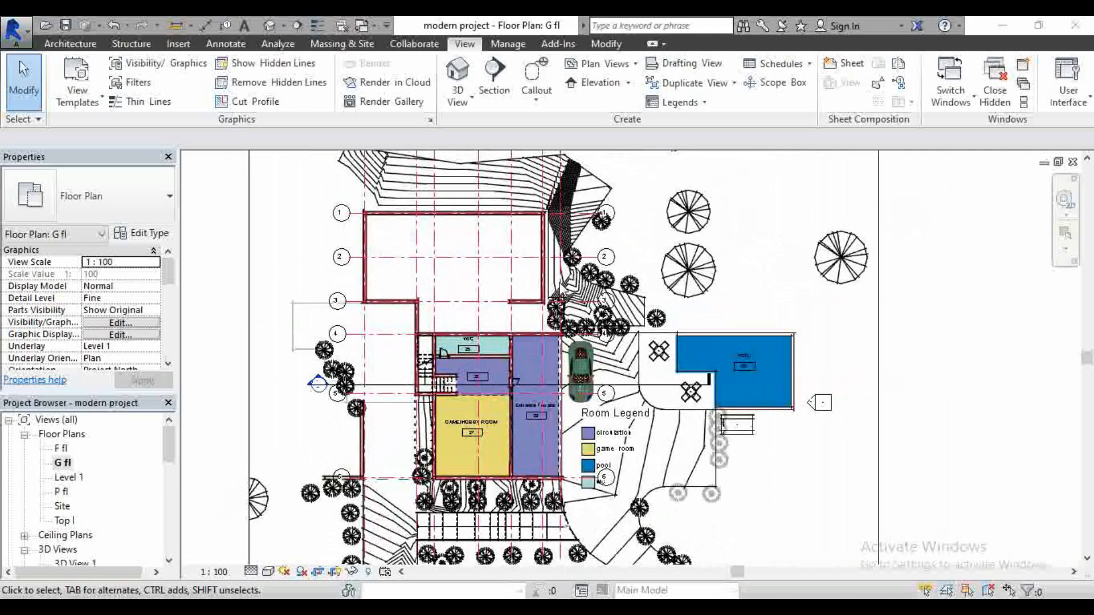
scroll(560, 282, down, 1)
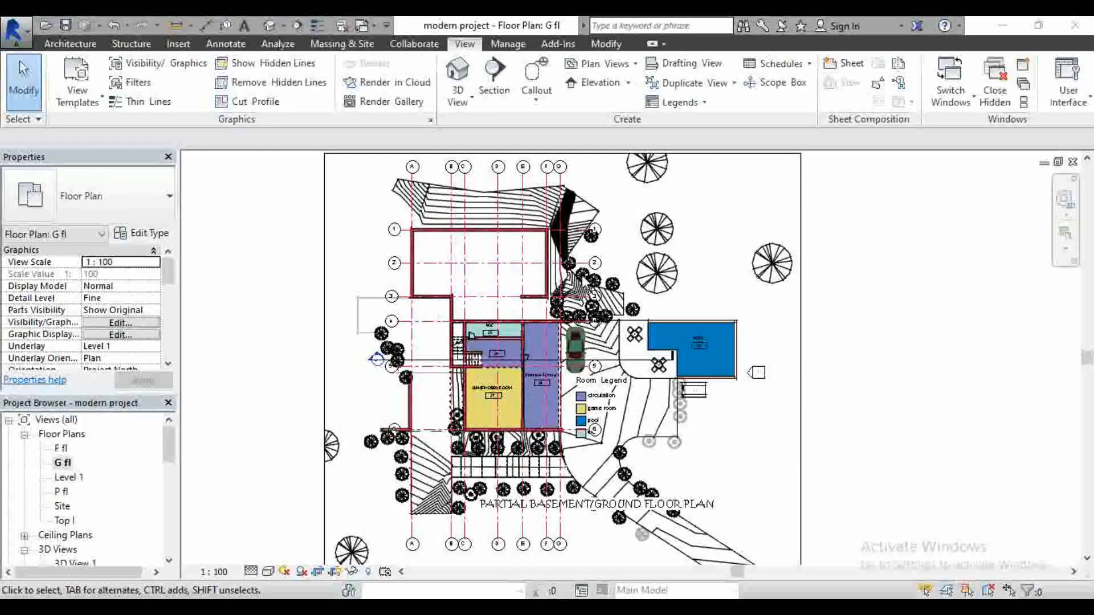
scroll(567, 345, up, 1)
scroll(526, 379, up, 1)
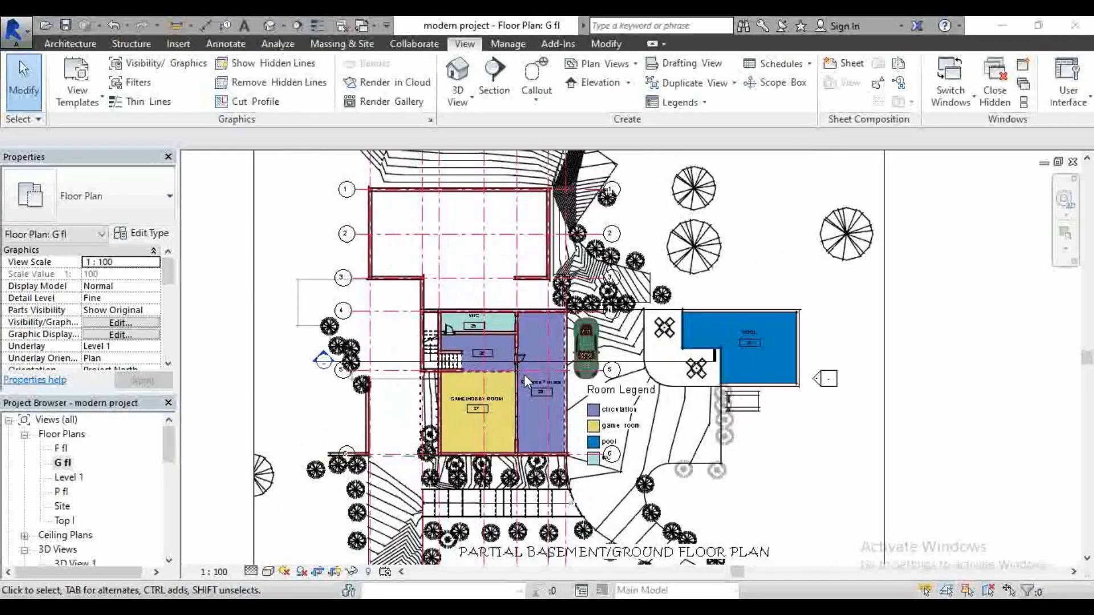
scroll(532, 370, down, 1)
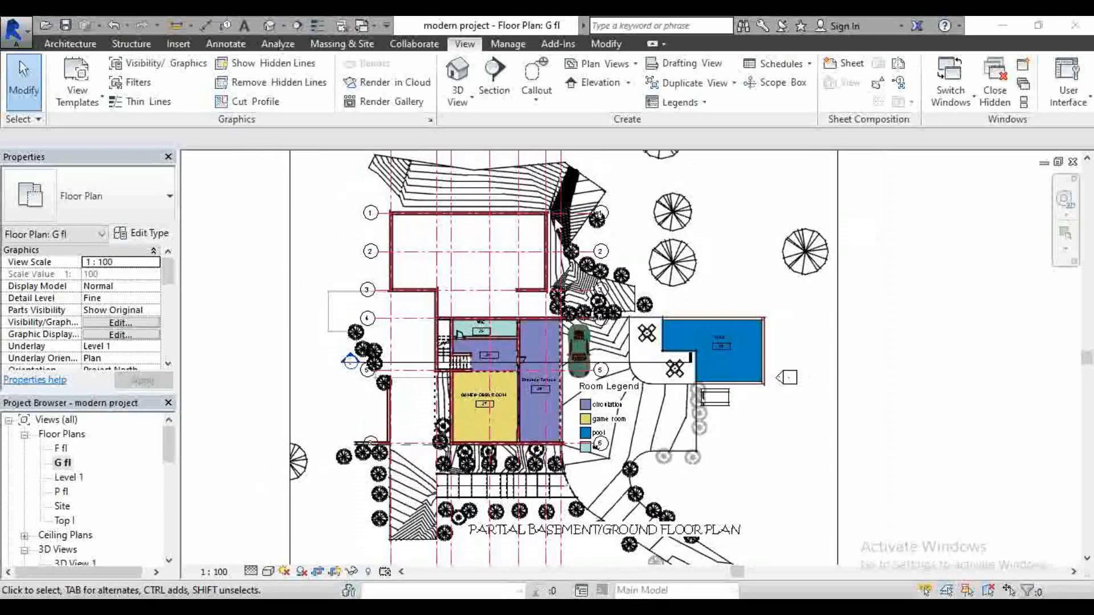
scroll(448, 259, down, 1)
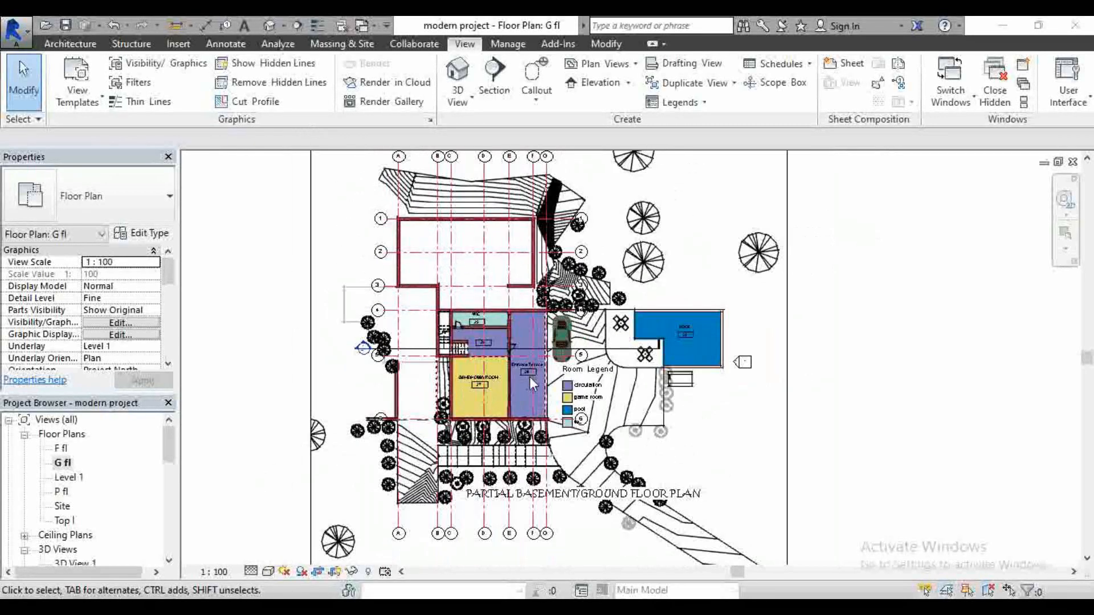
scroll(485, 436, up, 4)
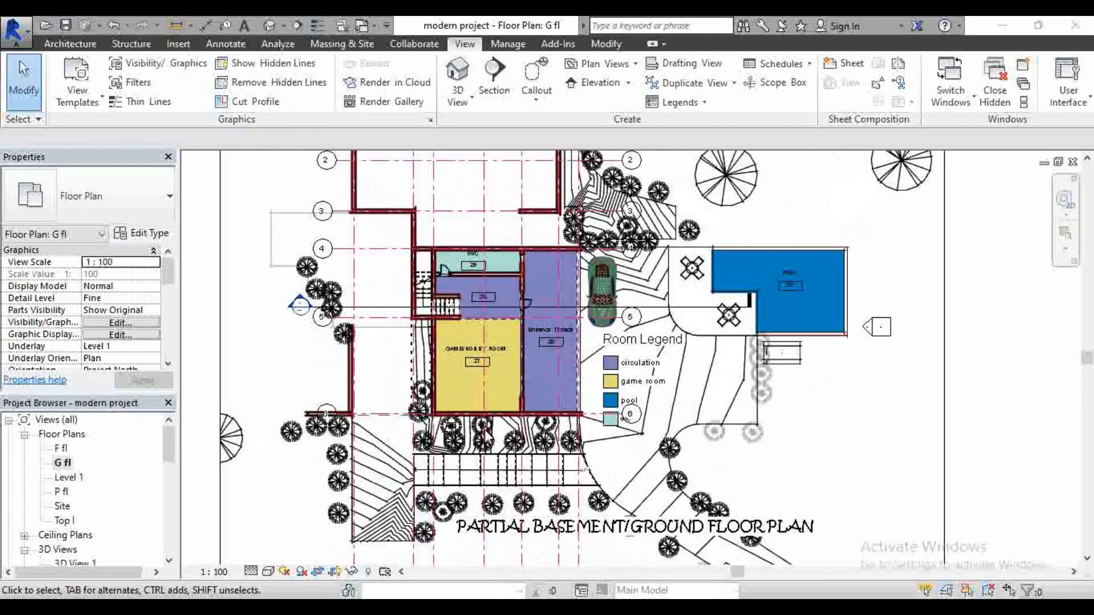
Open the Visibility/Graphic Overrides for the G fl floor plan
scroll(485, 436, down, 3)
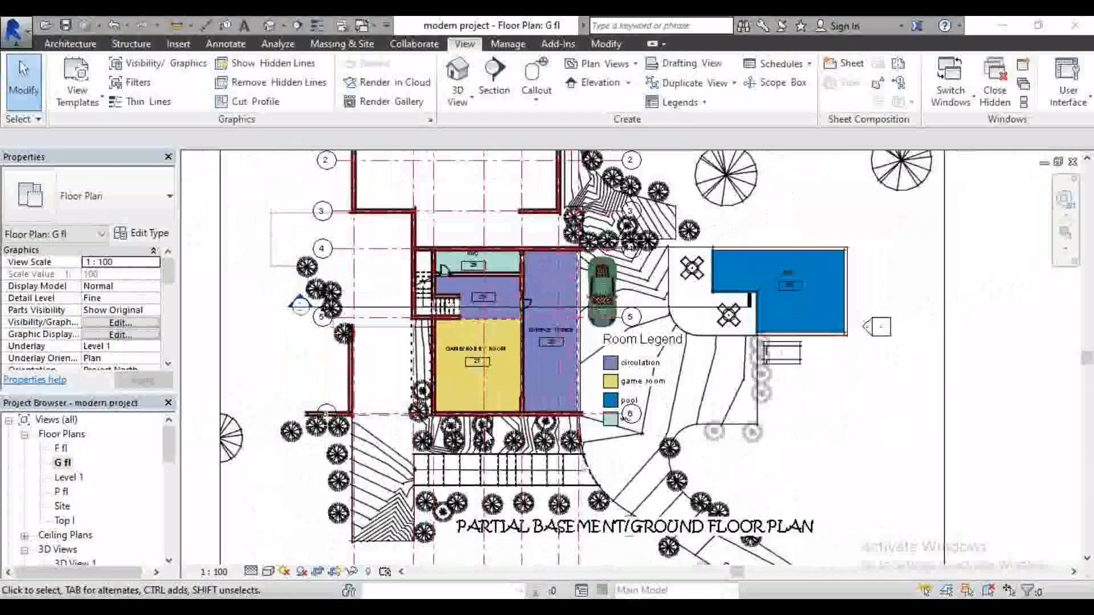
scroll(486, 437, down, 1)
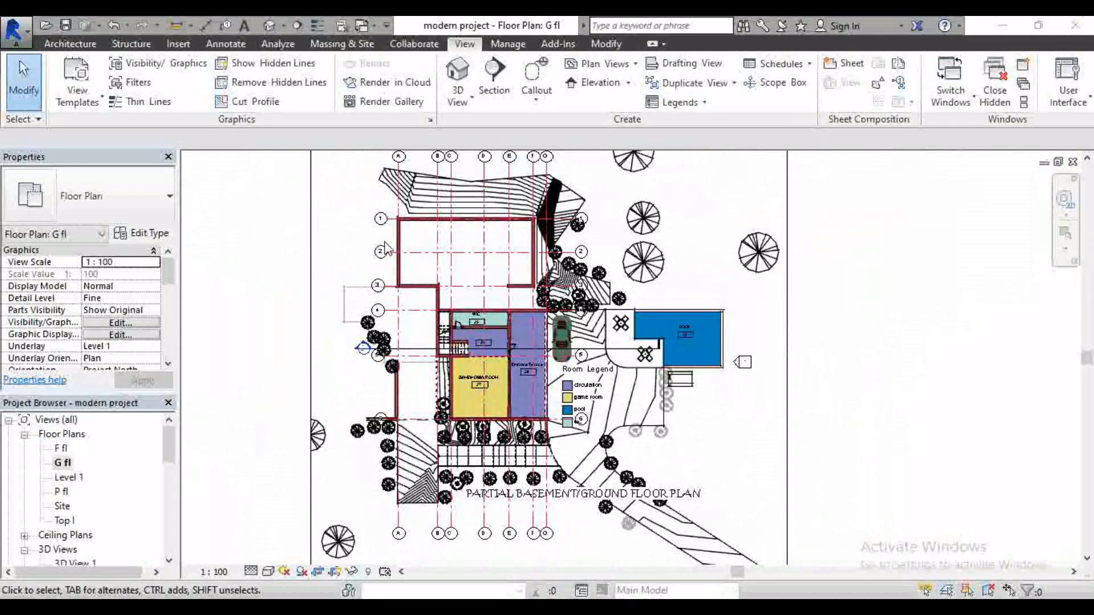
scroll(382, 249, up, 3)
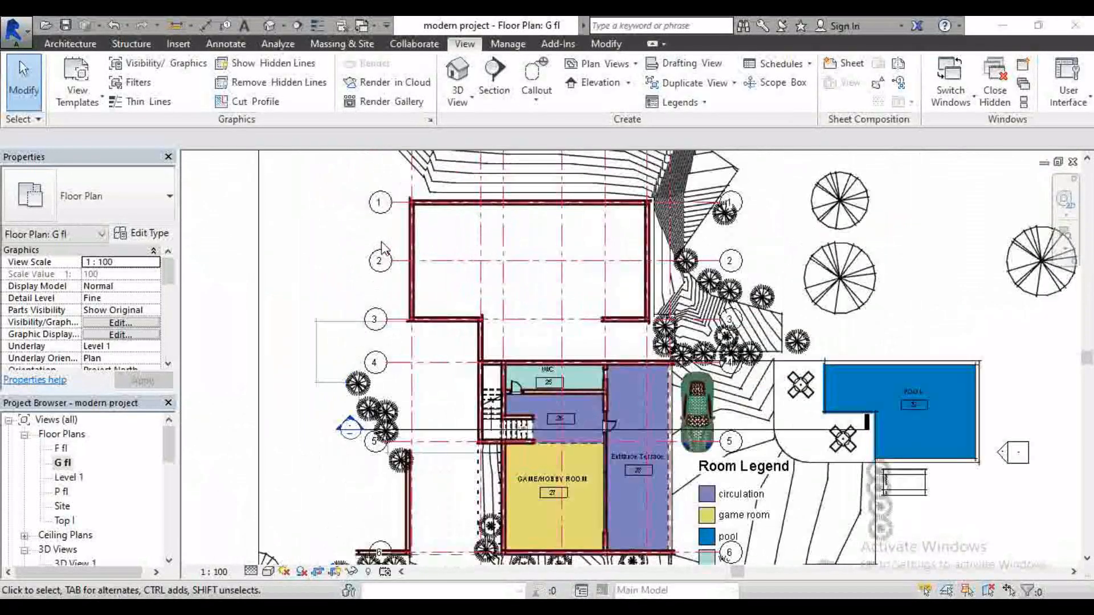
scroll(493, 268, down, 4)
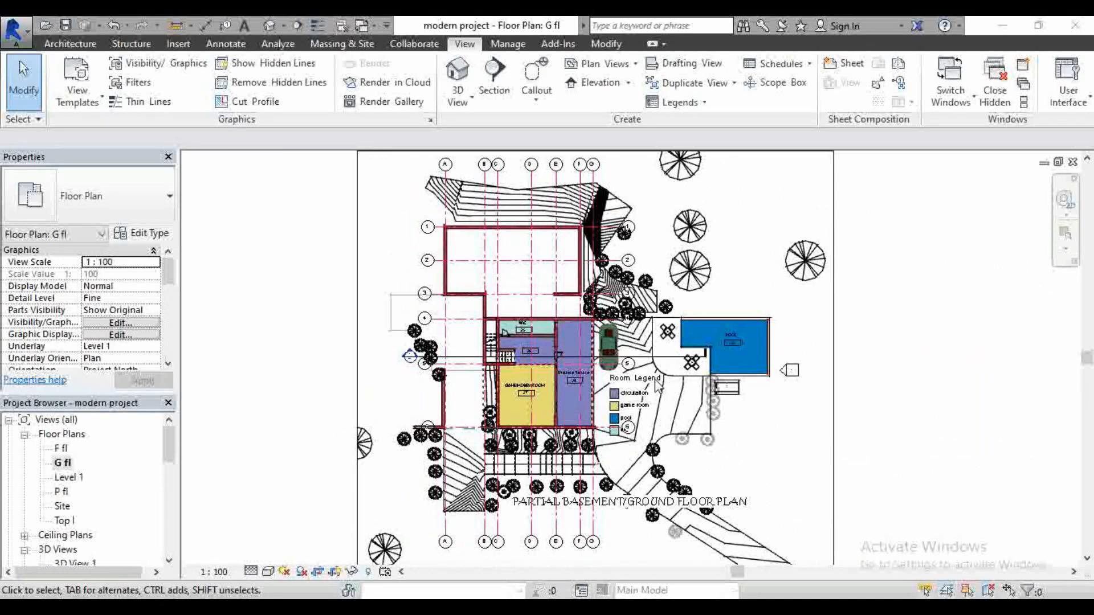
scroll(528, 385, up, 3)
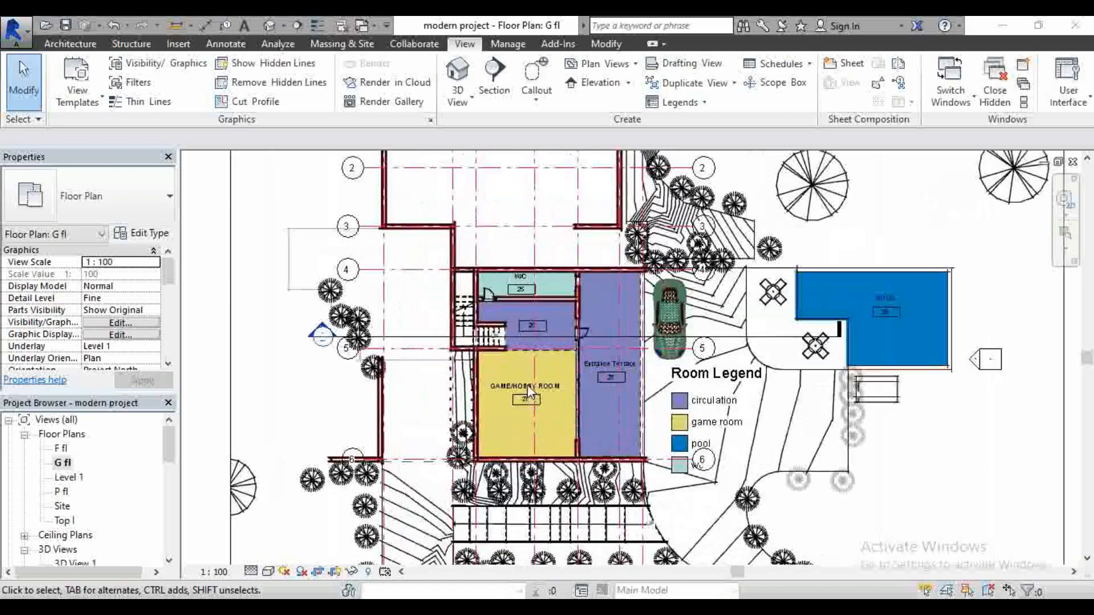
scroll(510, 429, down, 3)
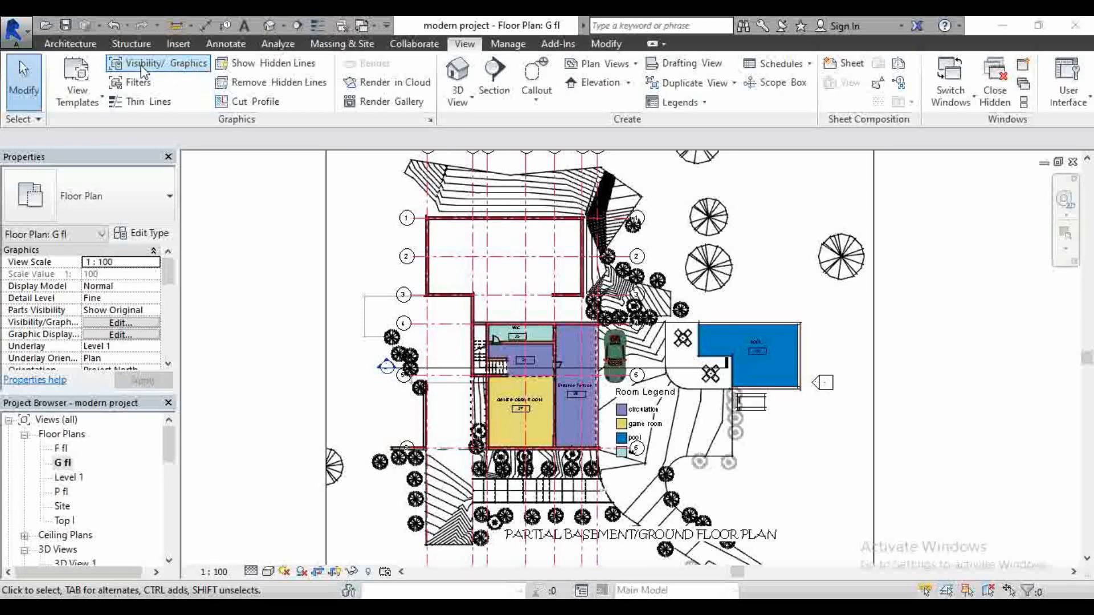
click(462, 46)
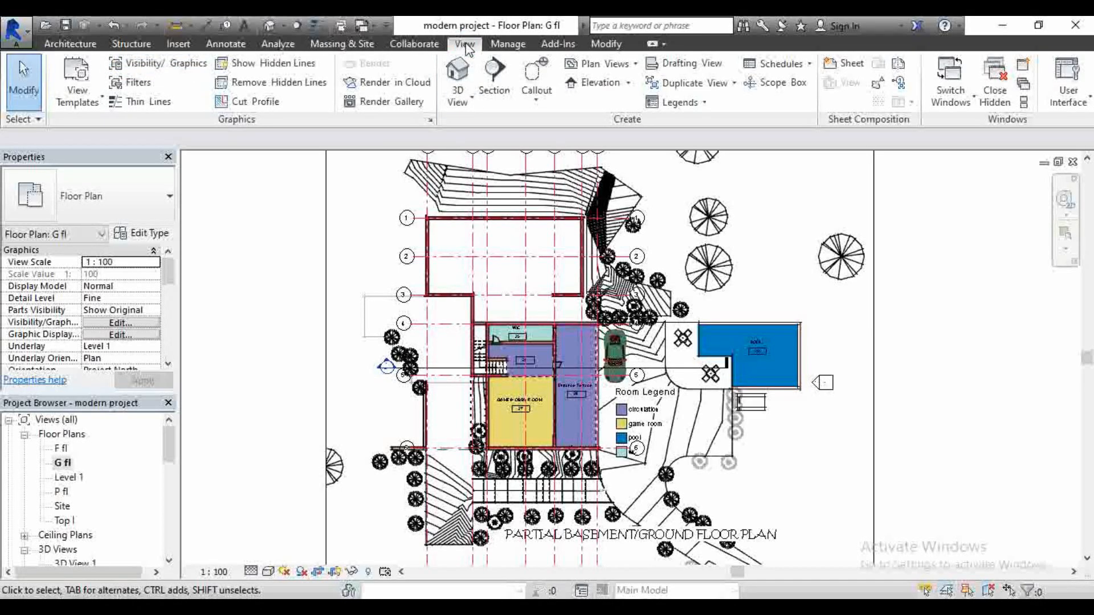
click(164, 66)
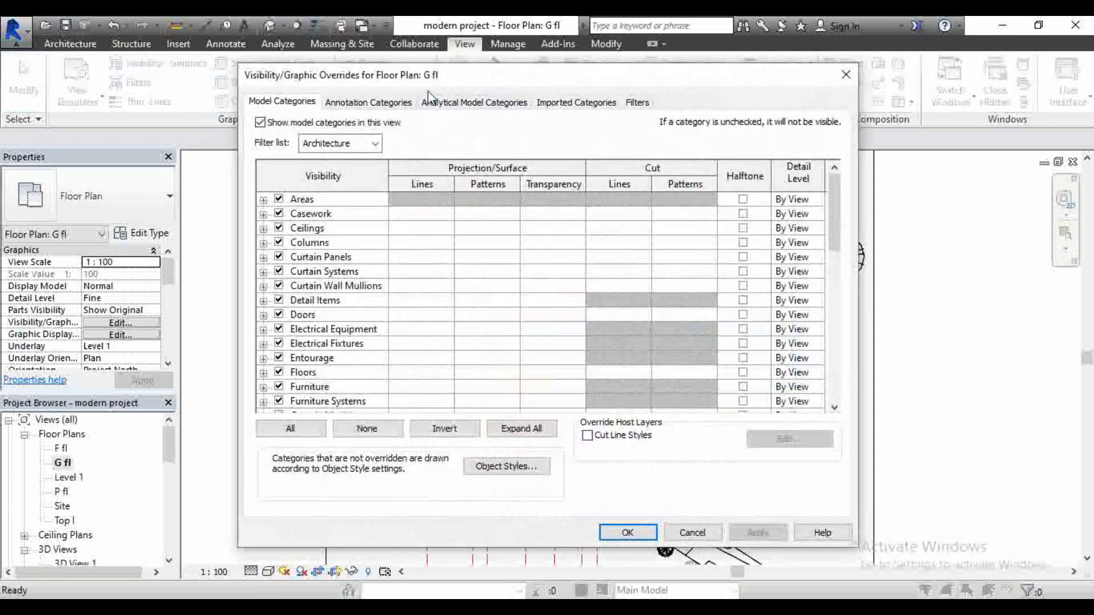
drag(491, 85, 597, 85)
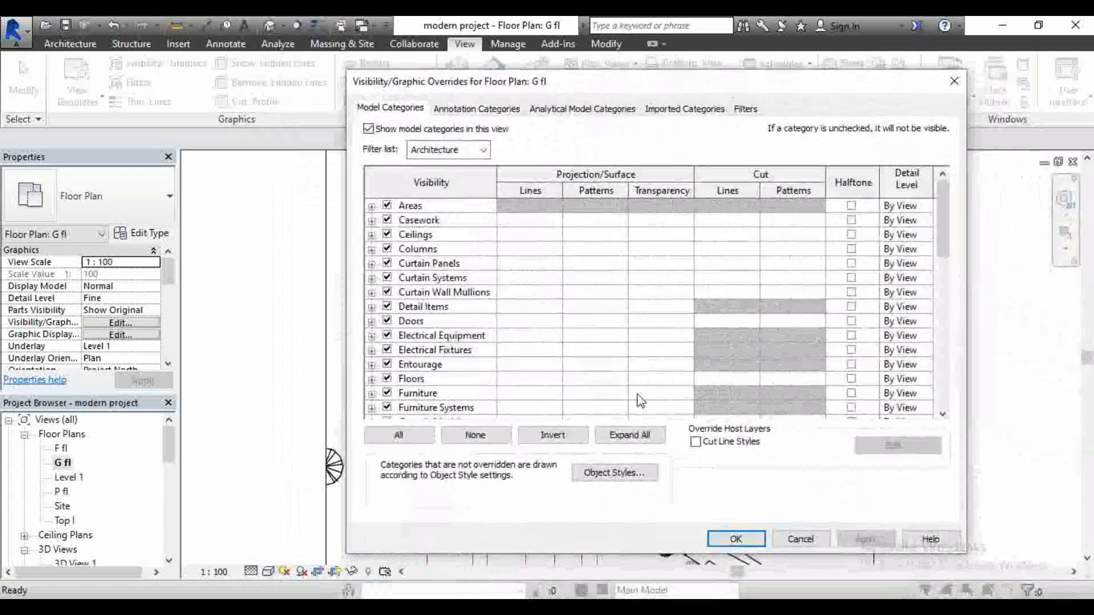
drag(939, 220, 971, 207)
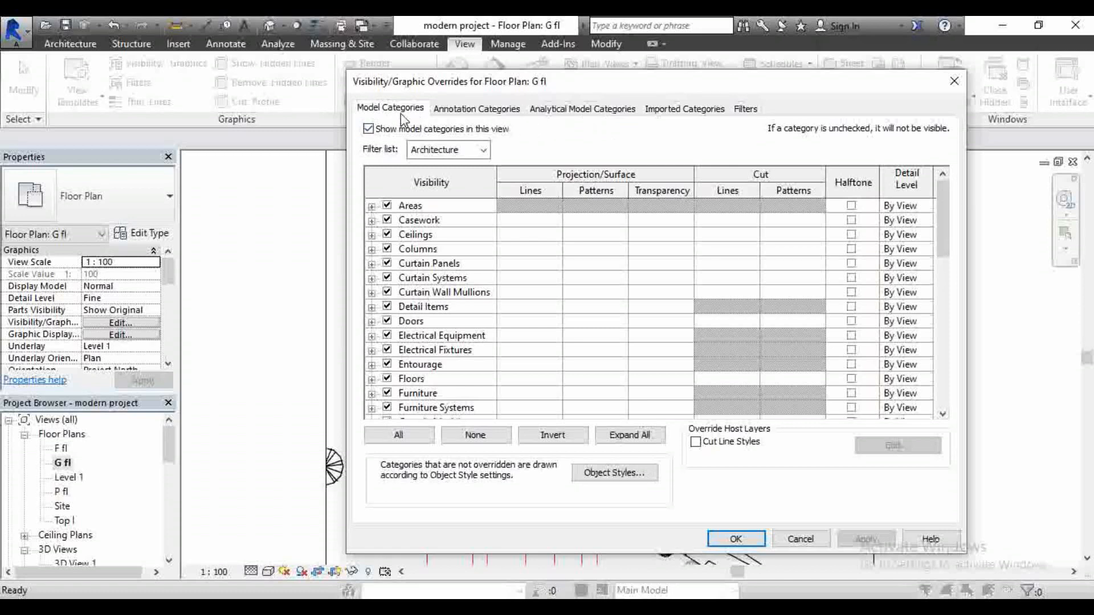
Review the annotation and analytical categories, and turn off the first split level project drawing among the imported categories
click(487, 113)
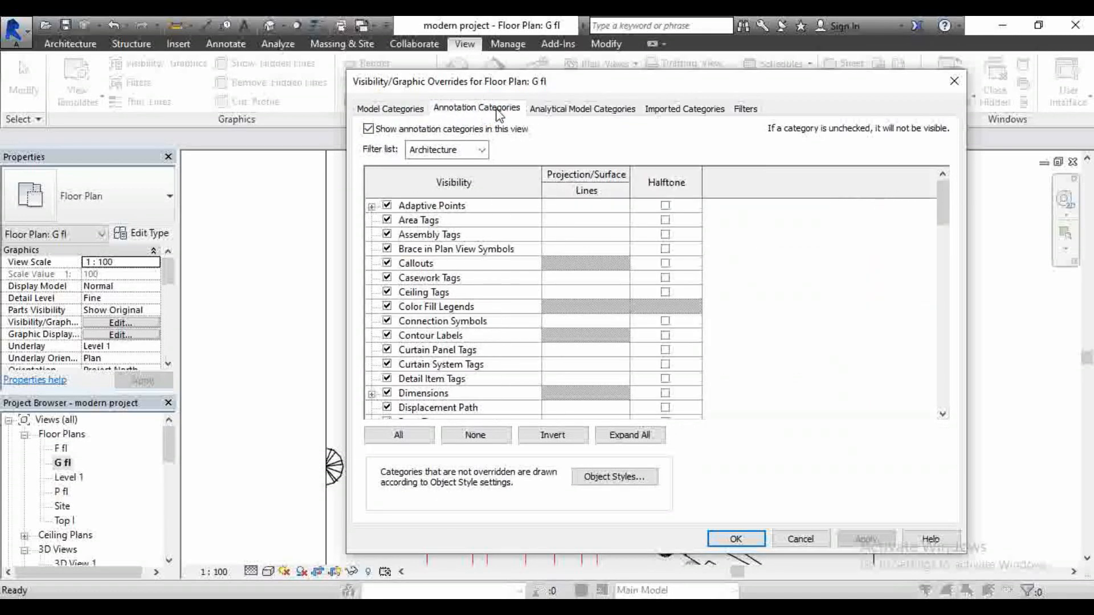
click(595, 116)
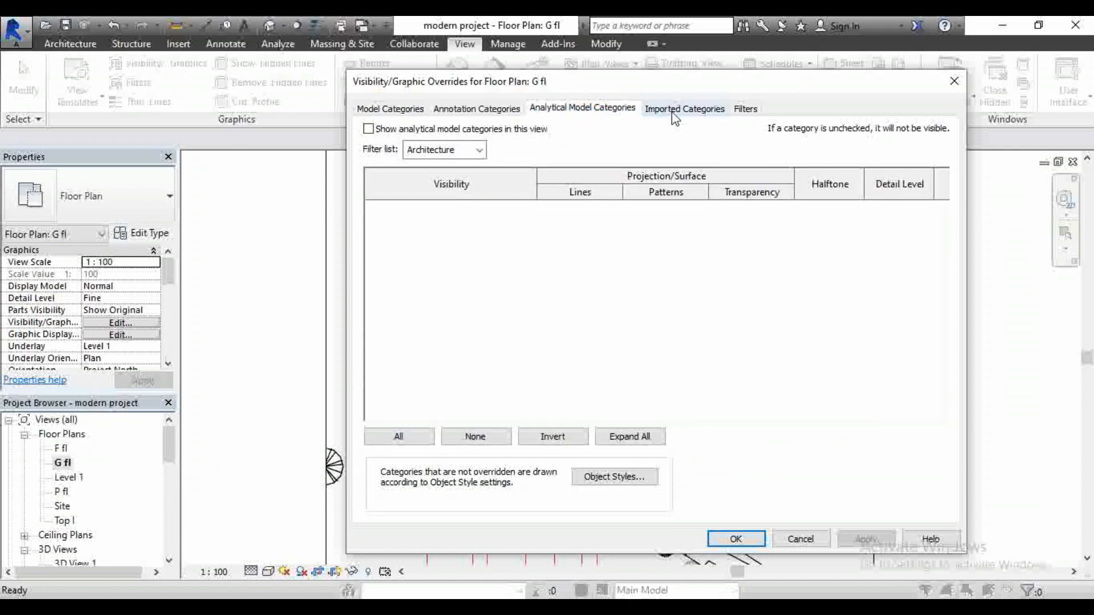
click(675, 118)
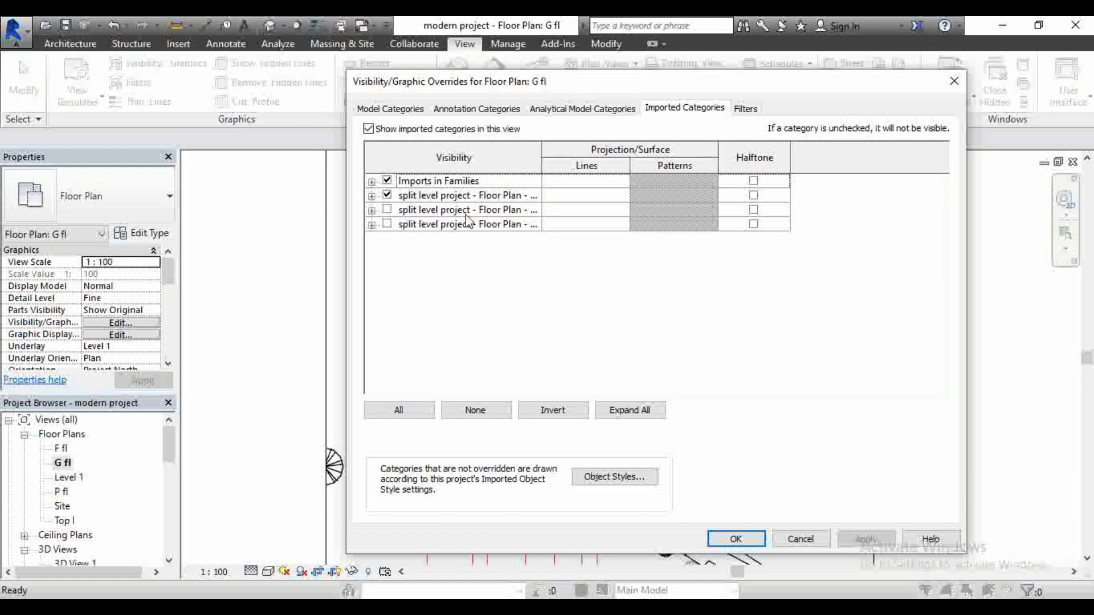
click(387, 195)
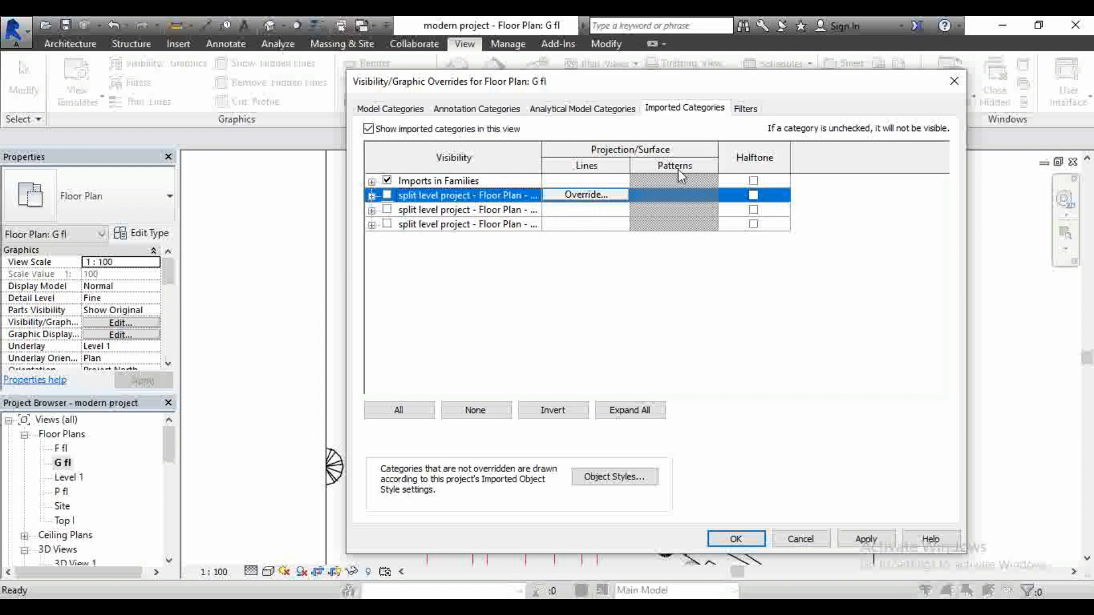
Turn off the Topography model category, apply it, and uncover the floor plan to check the effect
click(403, 111)
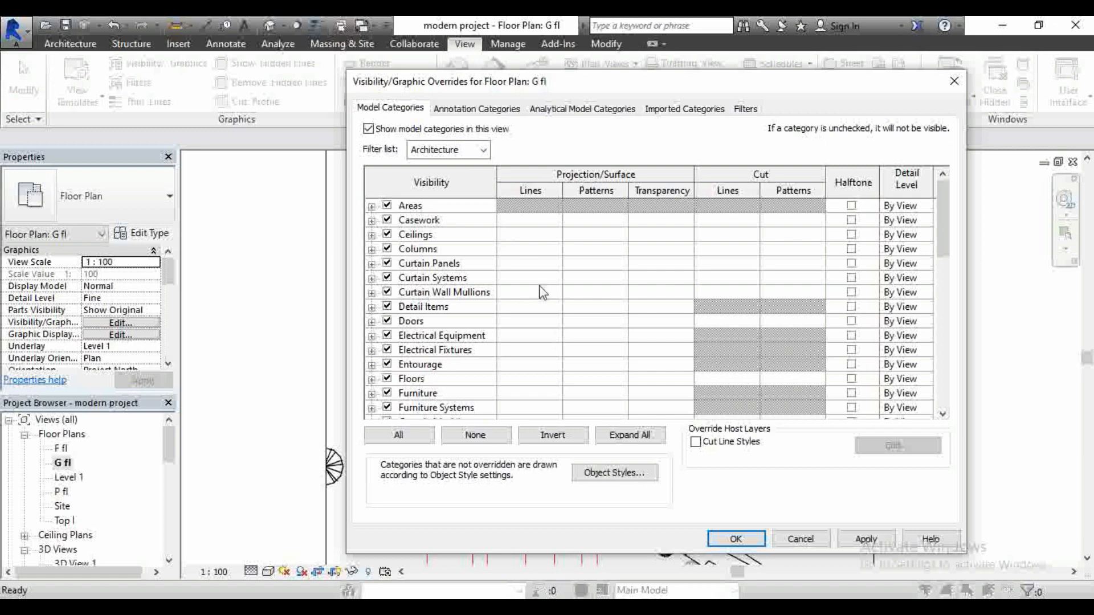
scroll(542, 294, down, 3)
scroll(564, 343, down, 3)
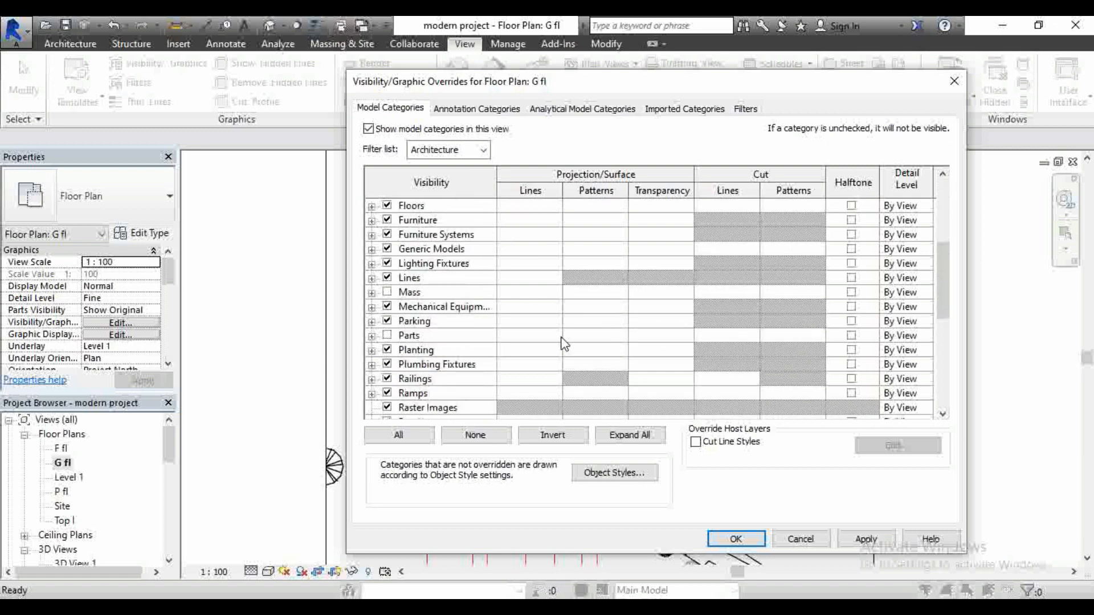
scroll(564, 344, down, 2)
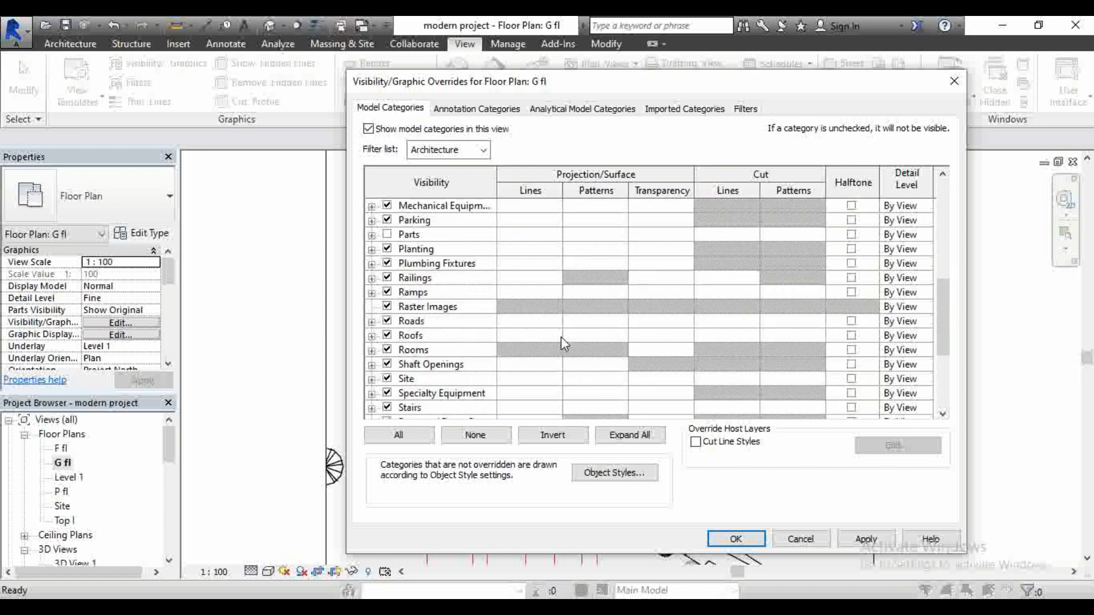
scroll(564, 344, down, 3)
scroll(564, 344, down, 1)
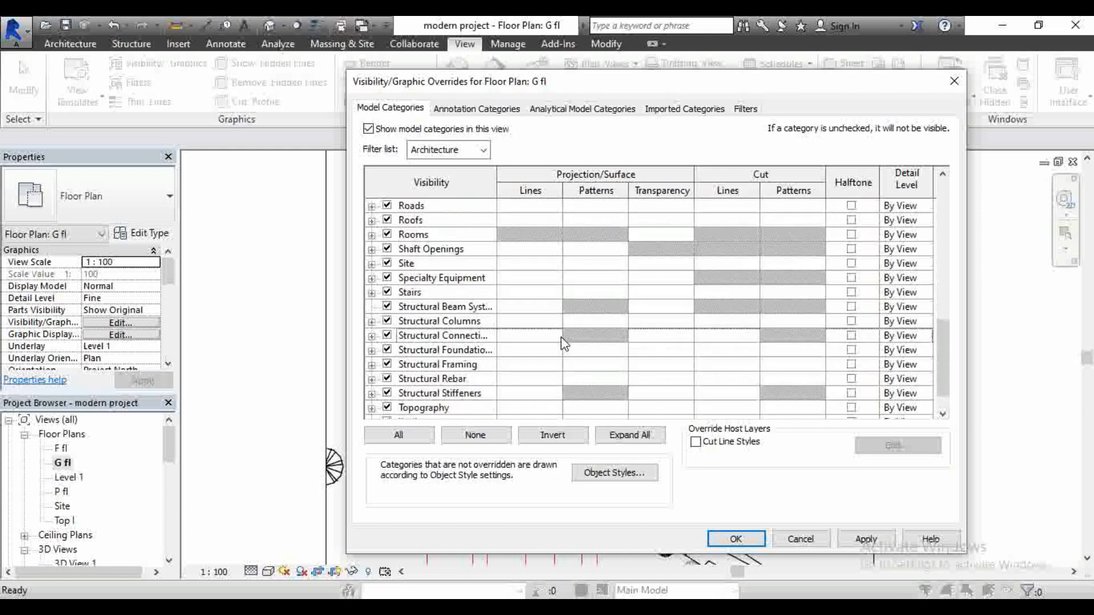
scroll(564, 343, down, 1)
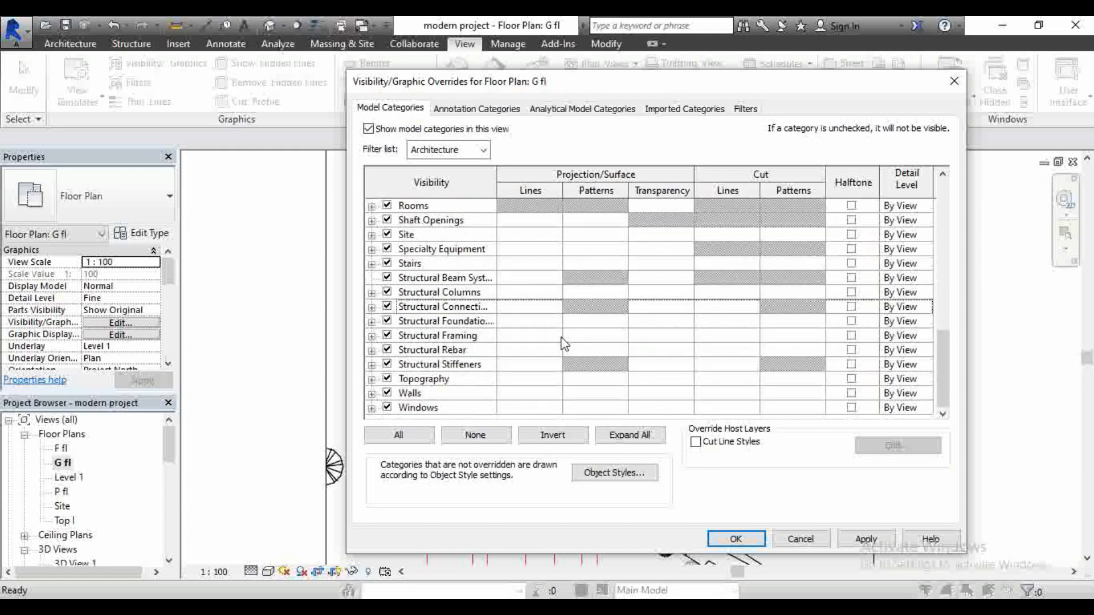
click(387, 379)
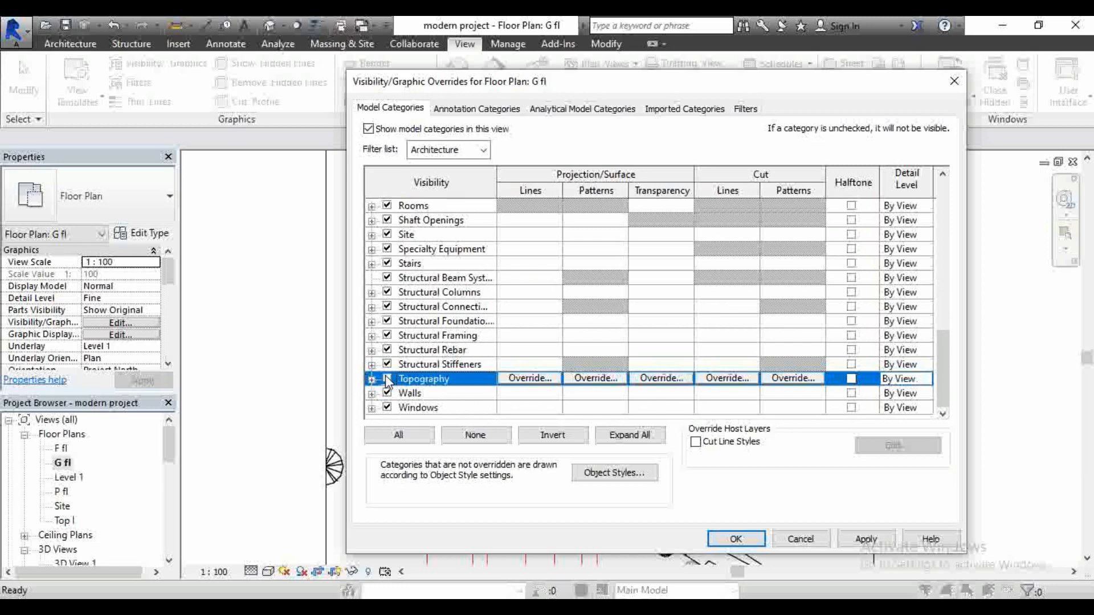
click(864, 543)
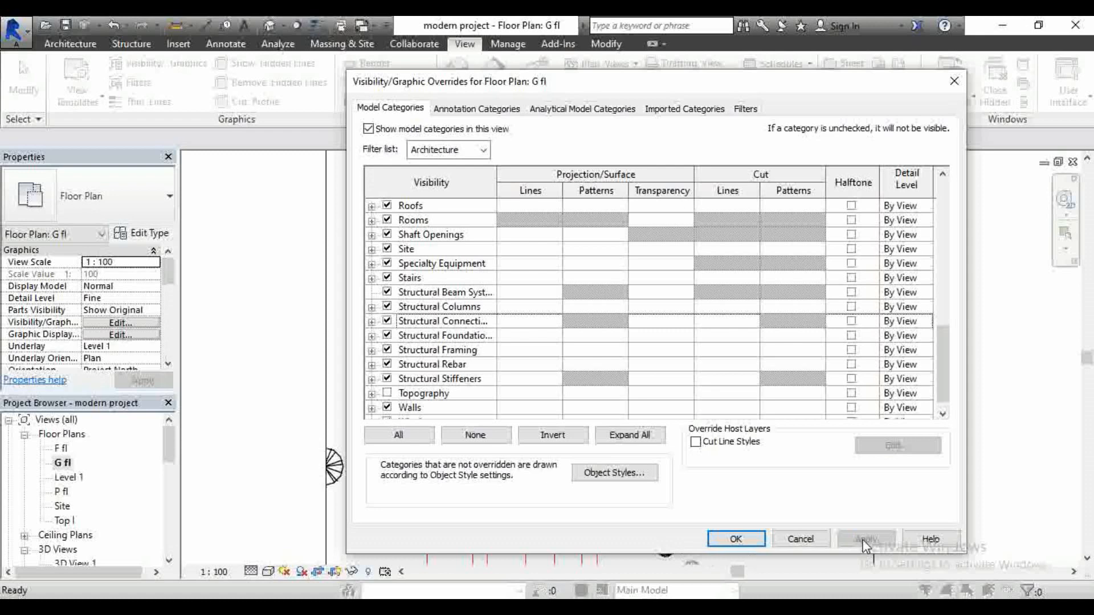
drag(696, 87, 135, 80)
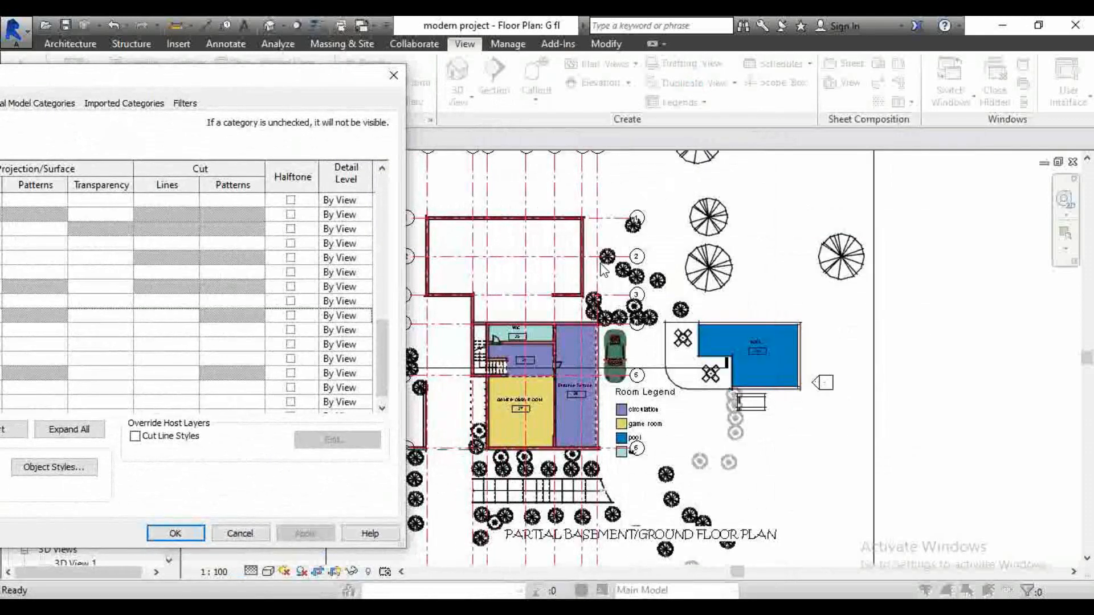
Turn the Topography category's visibility back on for the G fl plan
drag(255, 77, 755, 93)
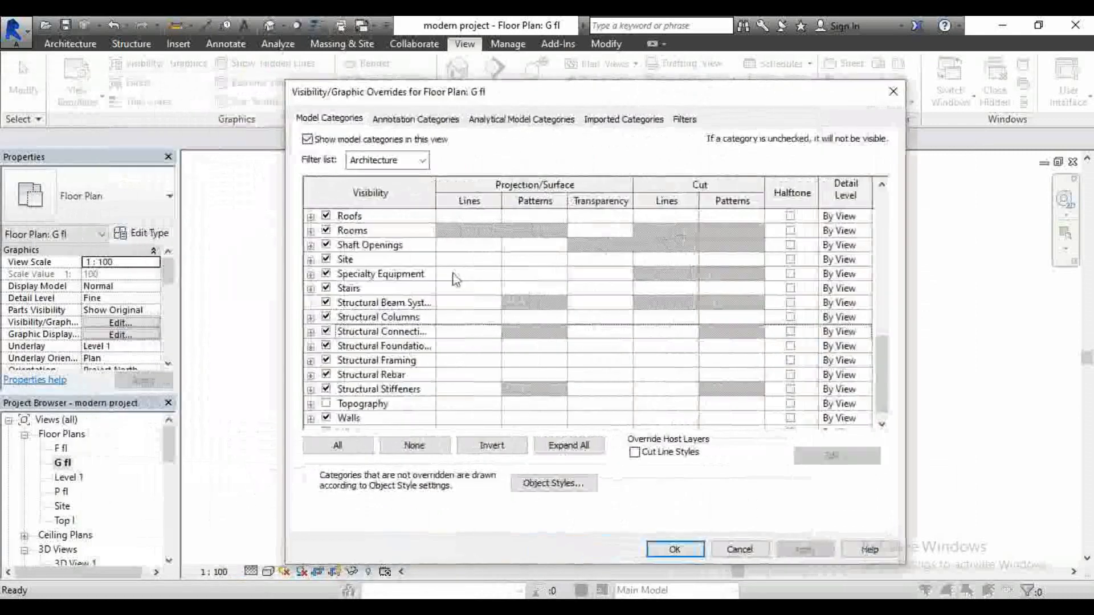
click(327, 404)
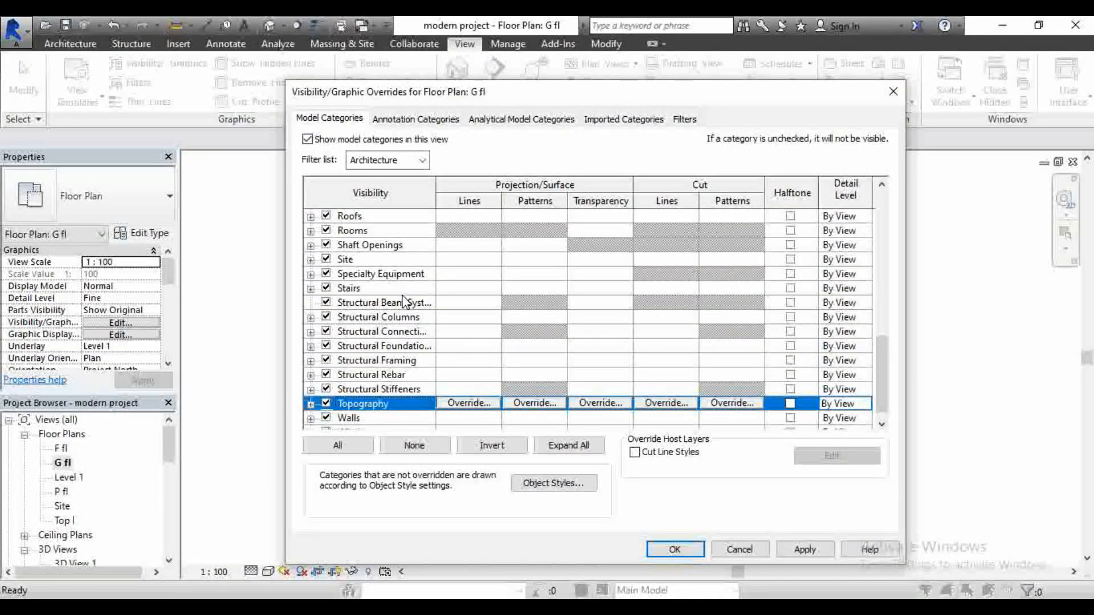
Look through the model categories list for the elements that can be hidden in this plan
scroll(408, 302, up, 2)
scroll(408, 302, up, 7)
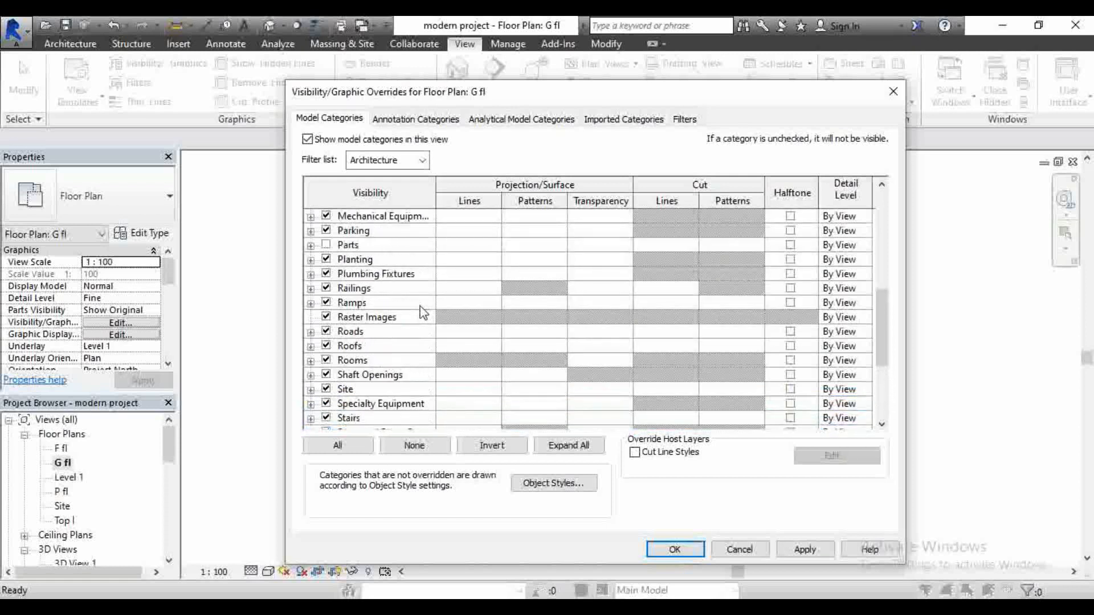
scroll(422, 312, down, 6)
scroll(422, 312, down, 4)
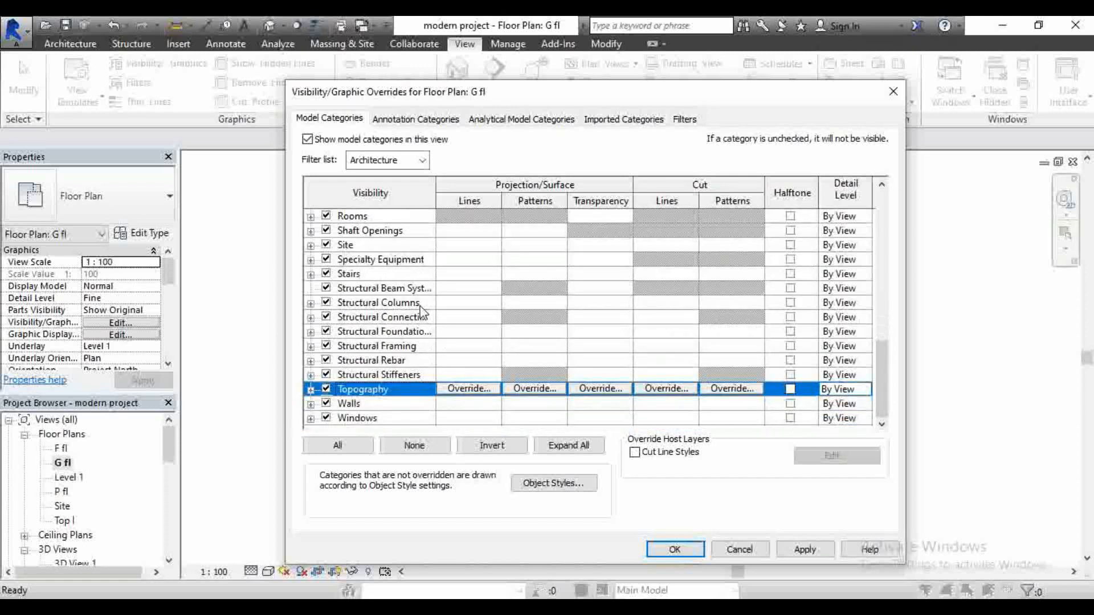
scroll(421, 312, up, 7)
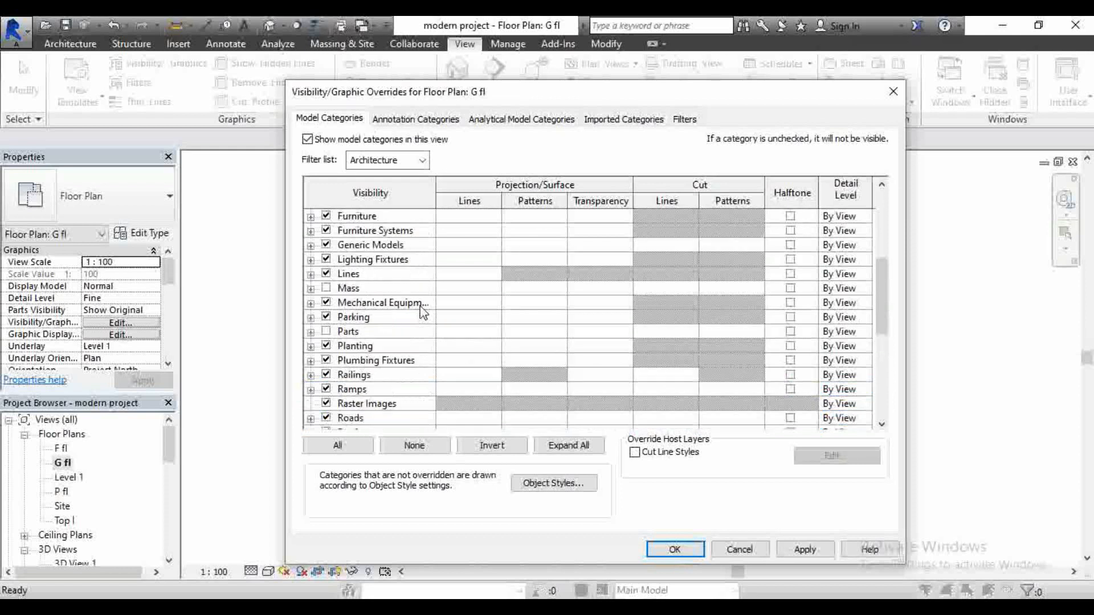
scroll(424, 313, up, 2)
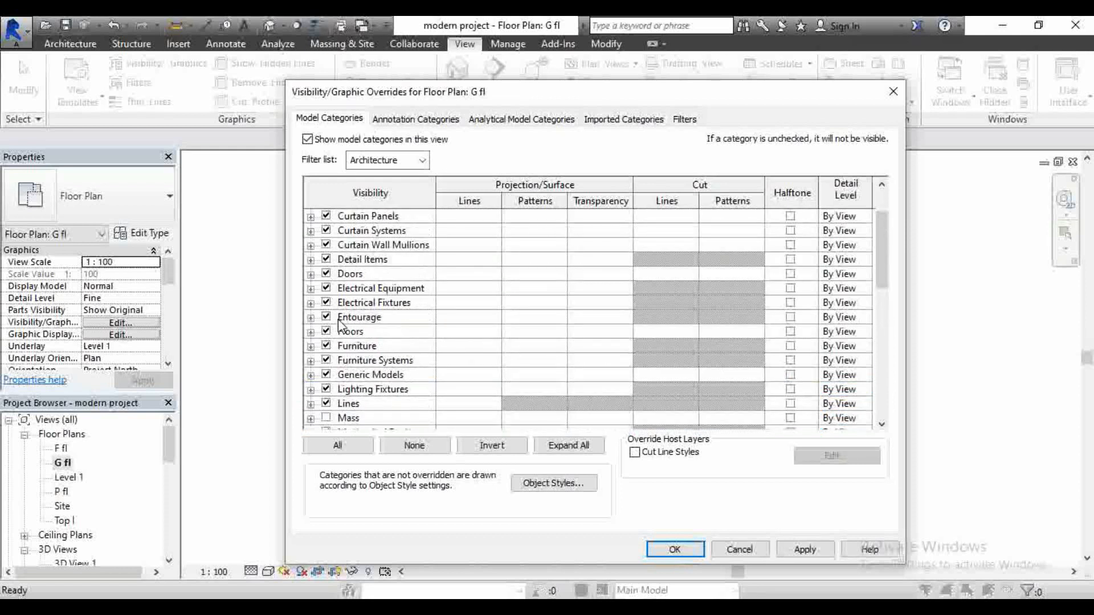
scroll(407, 310, down, 6)
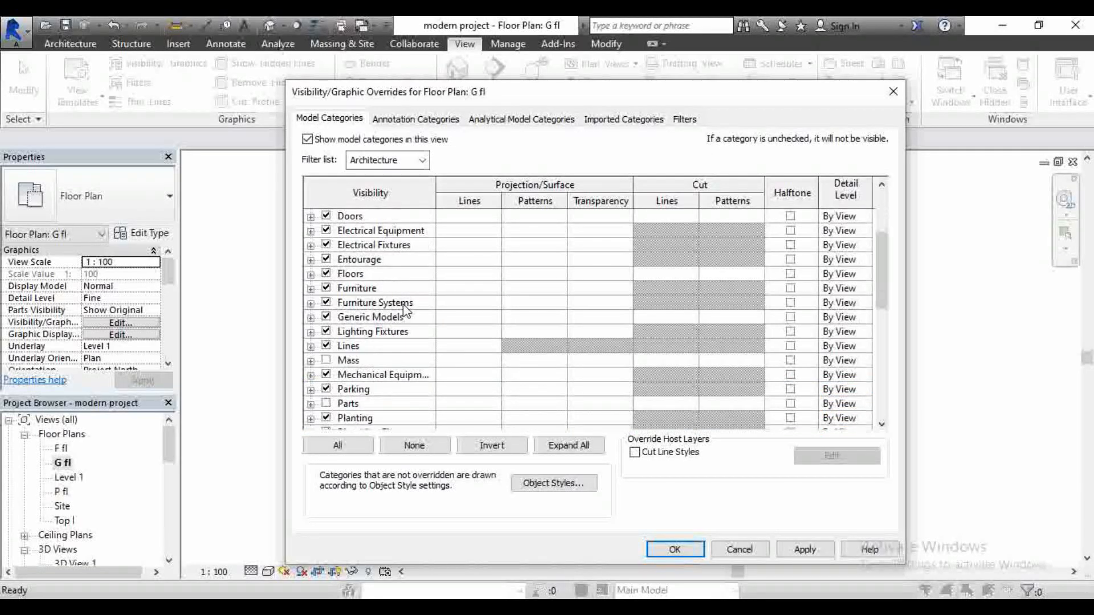
scroll(403, 310, down, 2)
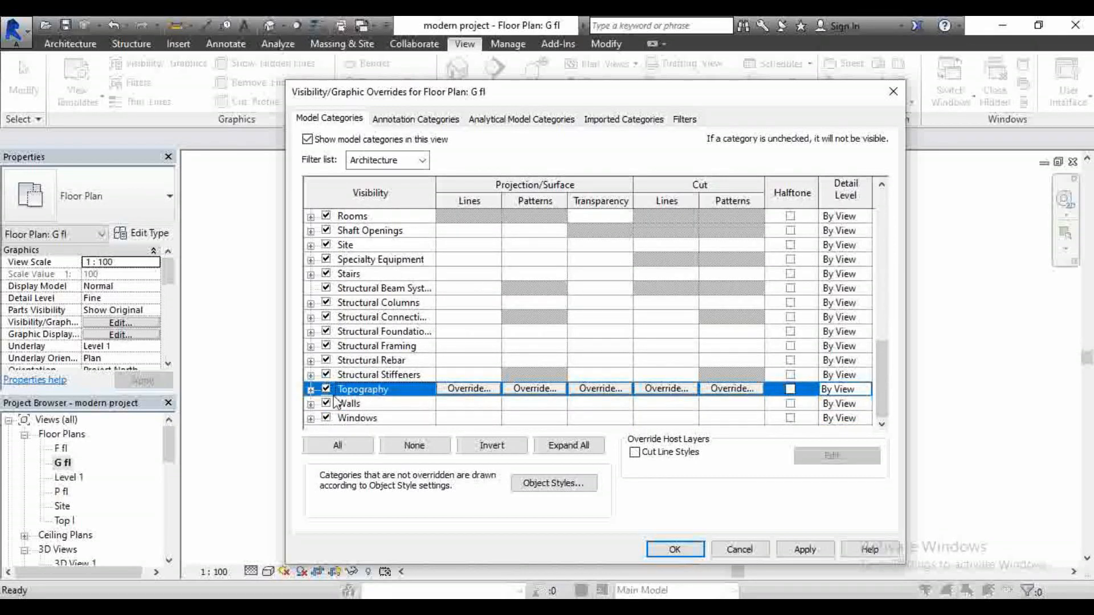
Turn off the Site category and expand it to inspect its subcategories
click(326, 245)
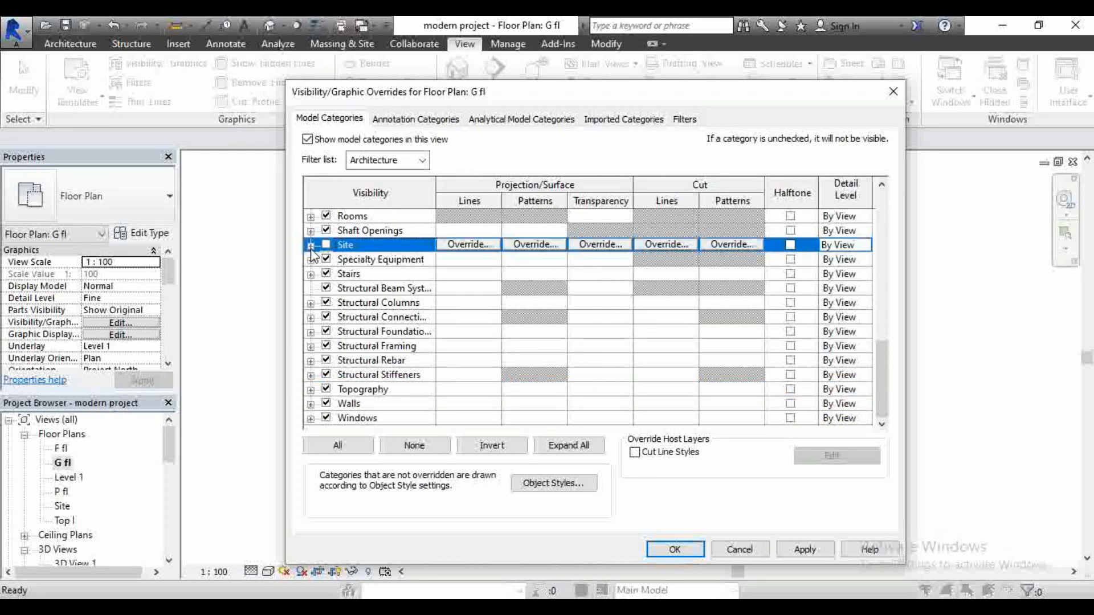
click(310, 245)
scroll(376, 268, down, 6)
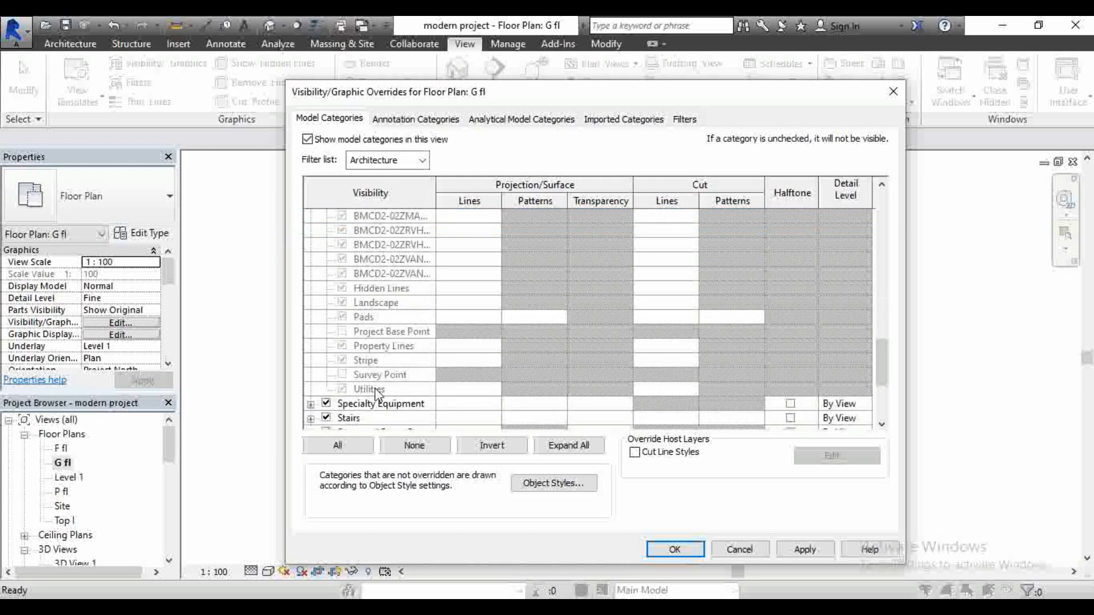
scroll(367, 299, up, 7)
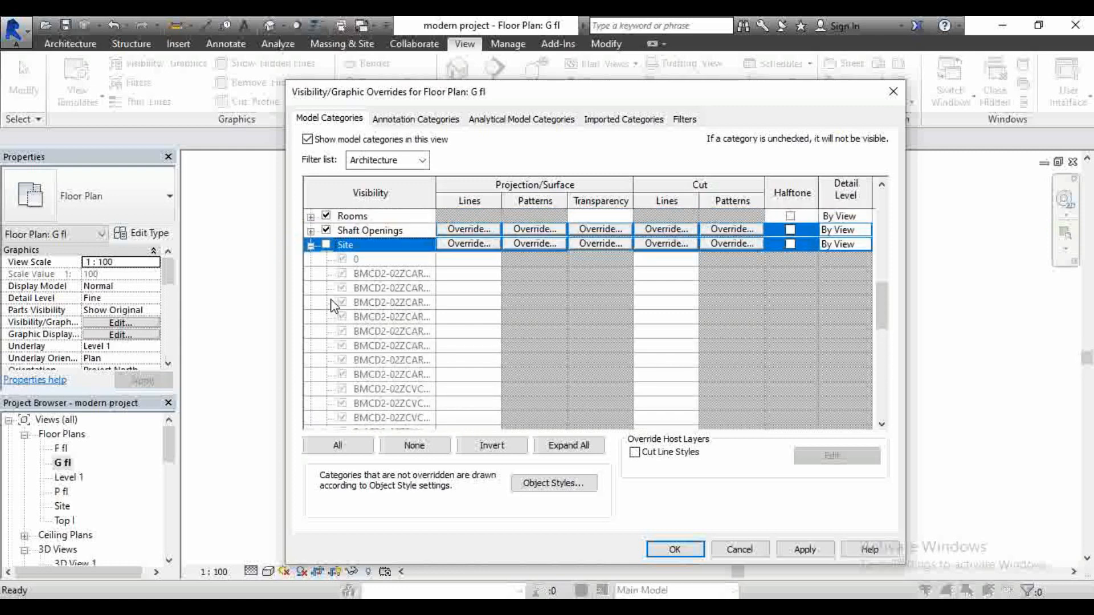
scroll(335, 302, up, 1)
Turn the Site category's visibility back on, look through its subcategories and collapse the category
click(326, 274)
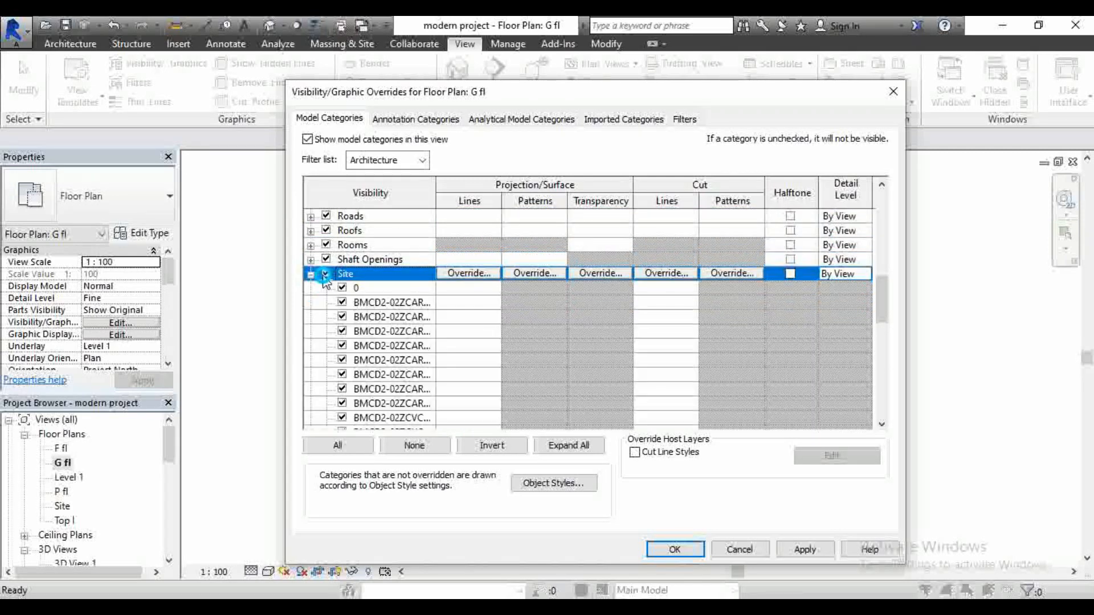
scroll(465, 319, down, 8)
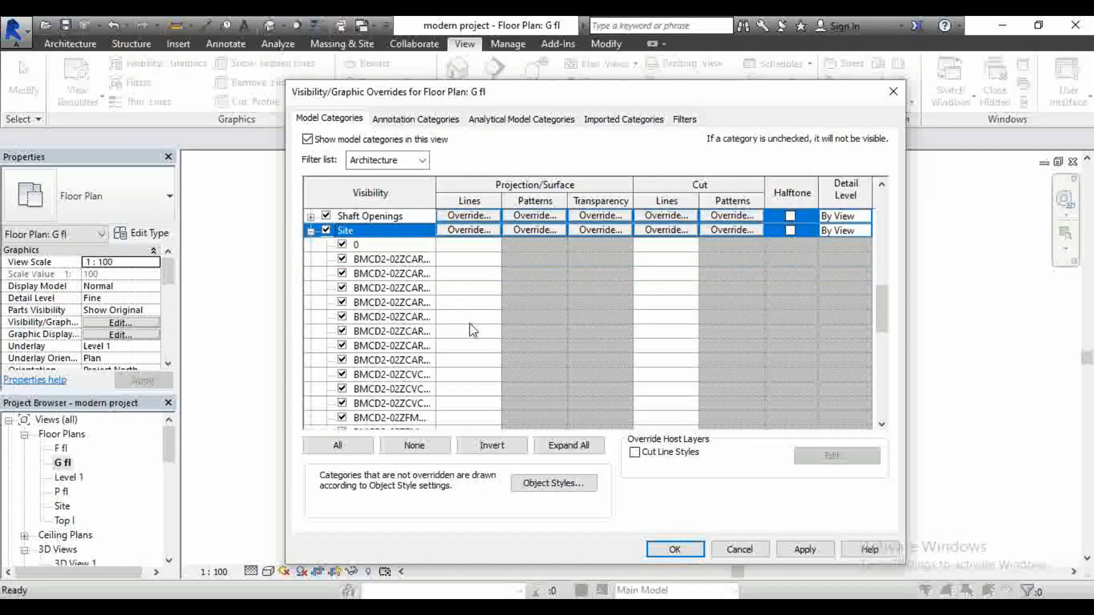
scroll(472, 330, up, 1)
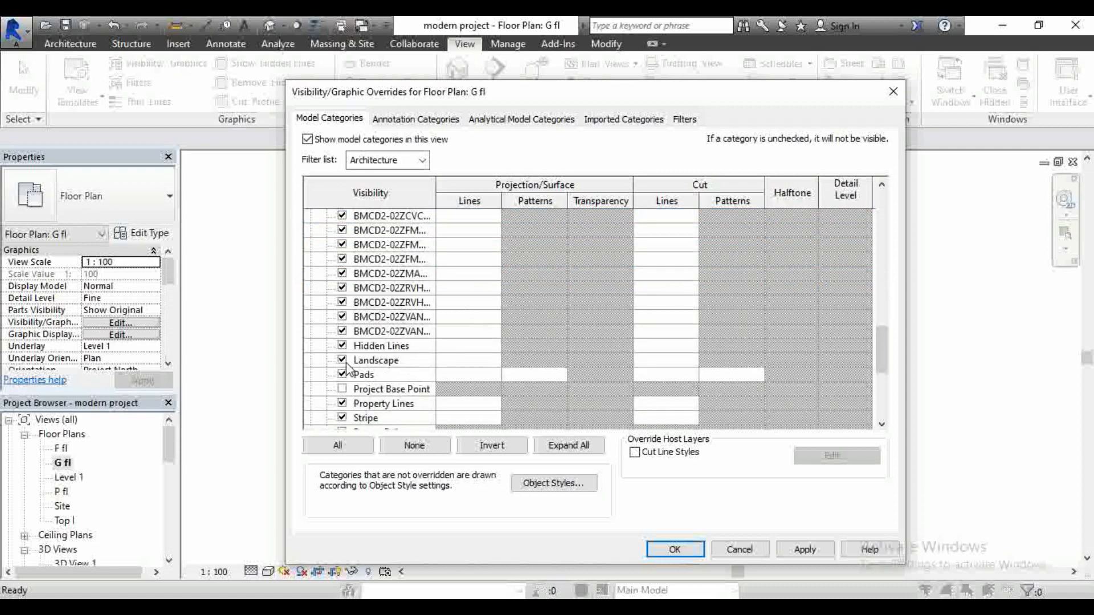
scroll(459, 359, down, 1)
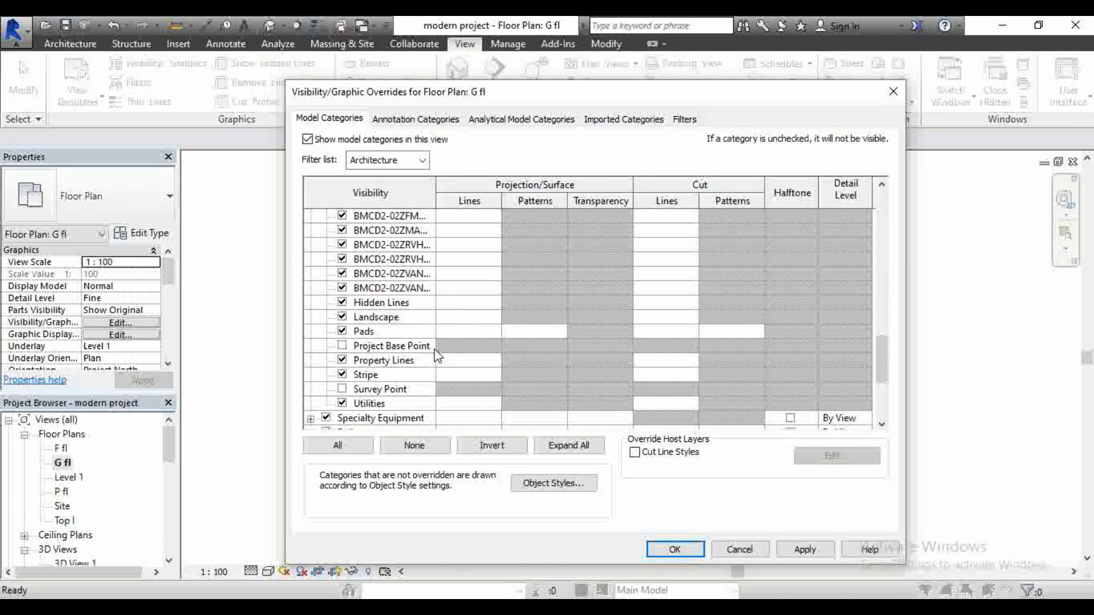
scroll(419, 361, down, 1)
scroll(421, 350, up, 2)
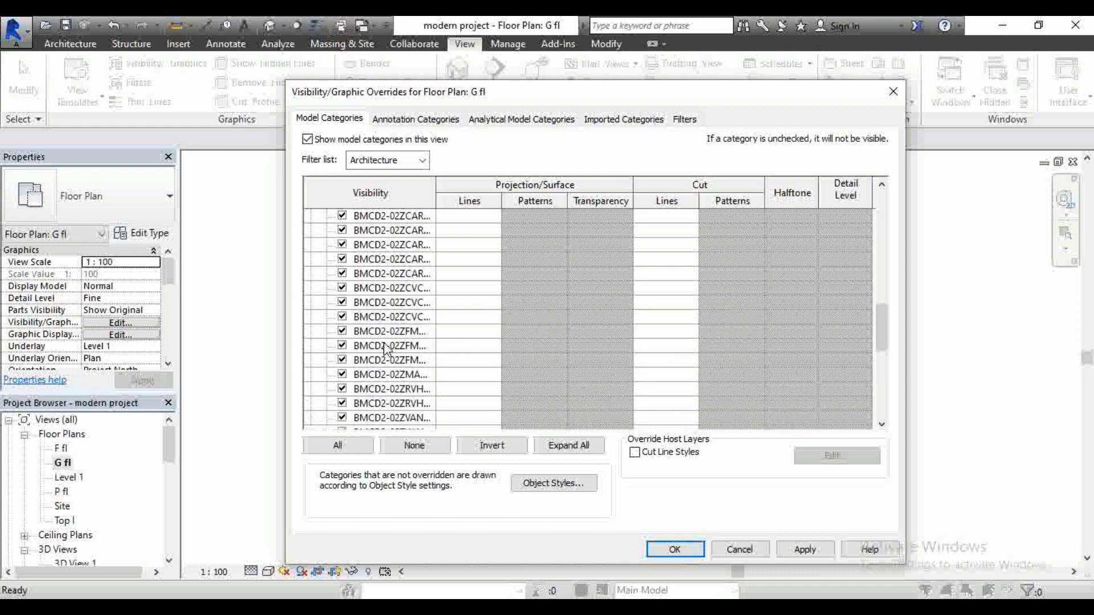
scroll(346, 349, up, 5)
click(311, 276)
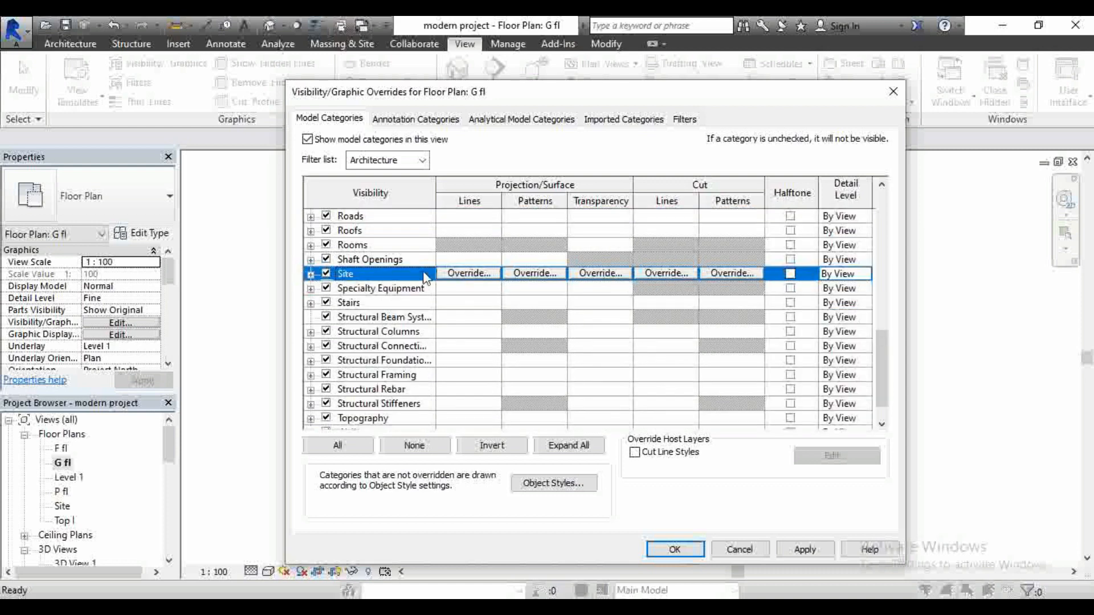
Apply the restored category visibility to the G fl plan, uncover the plan to check it, and close the overrides
scroll(449, 357, up, 3)
scroll(449, 358, up, 7)
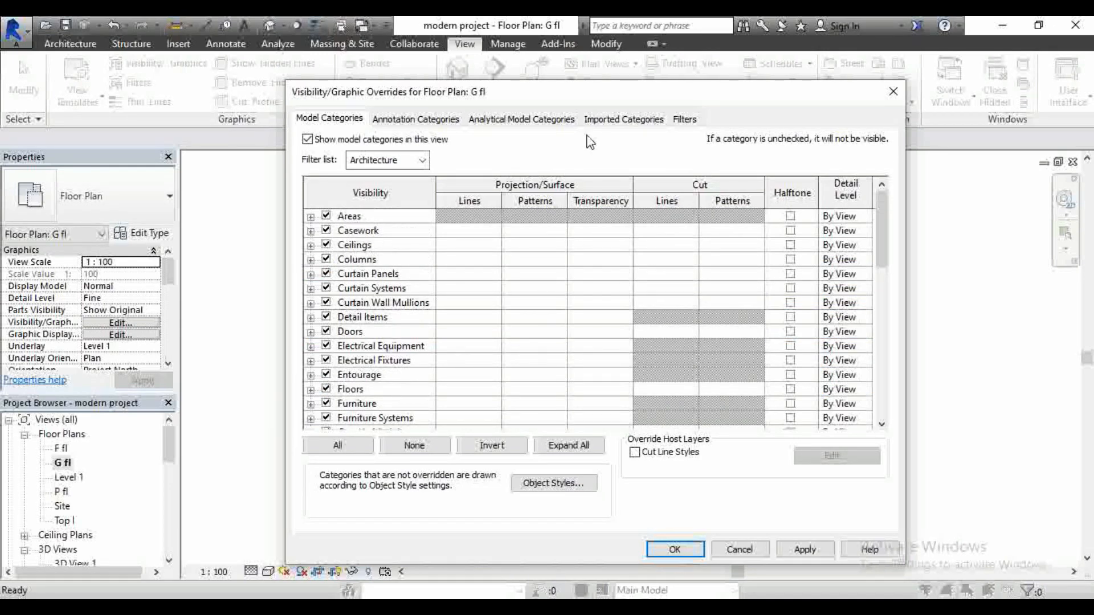
drag(532, 95, 202, 91)
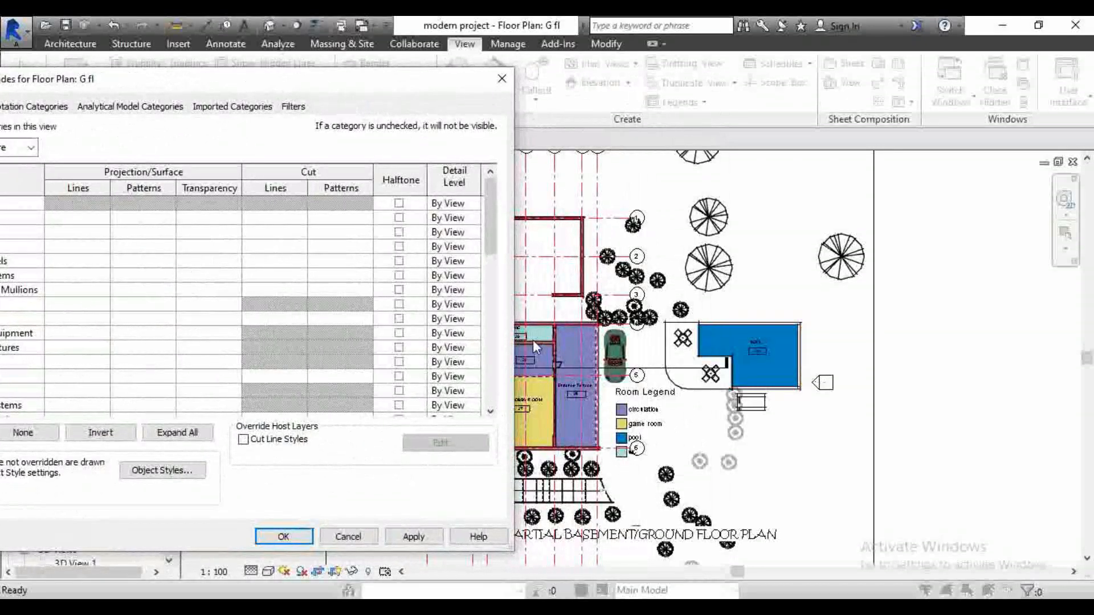
click(425, 538)
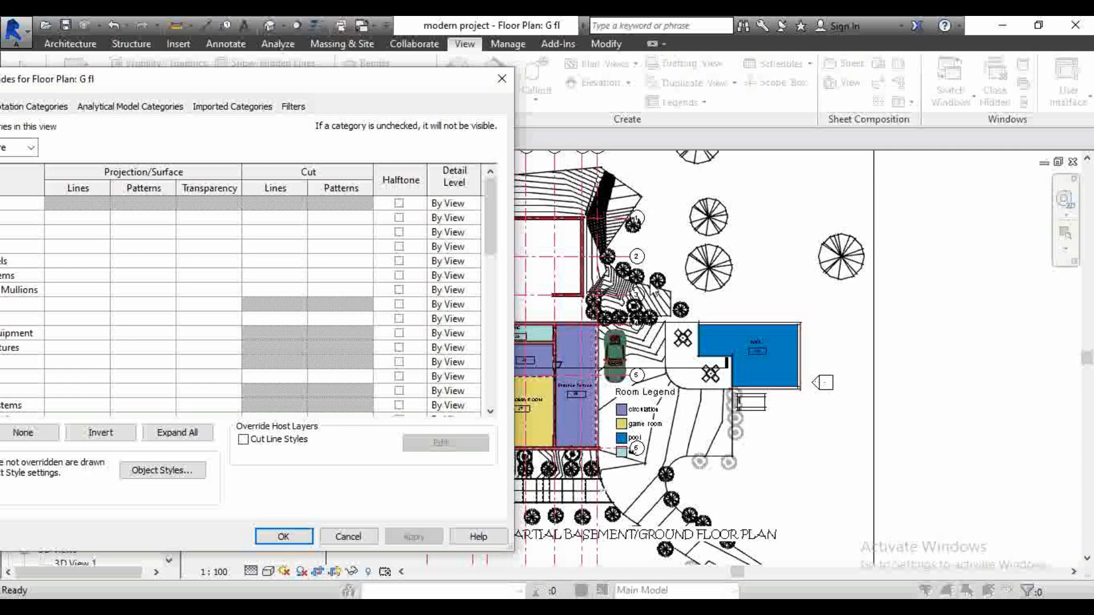
drag(310, 90, 603, 112)
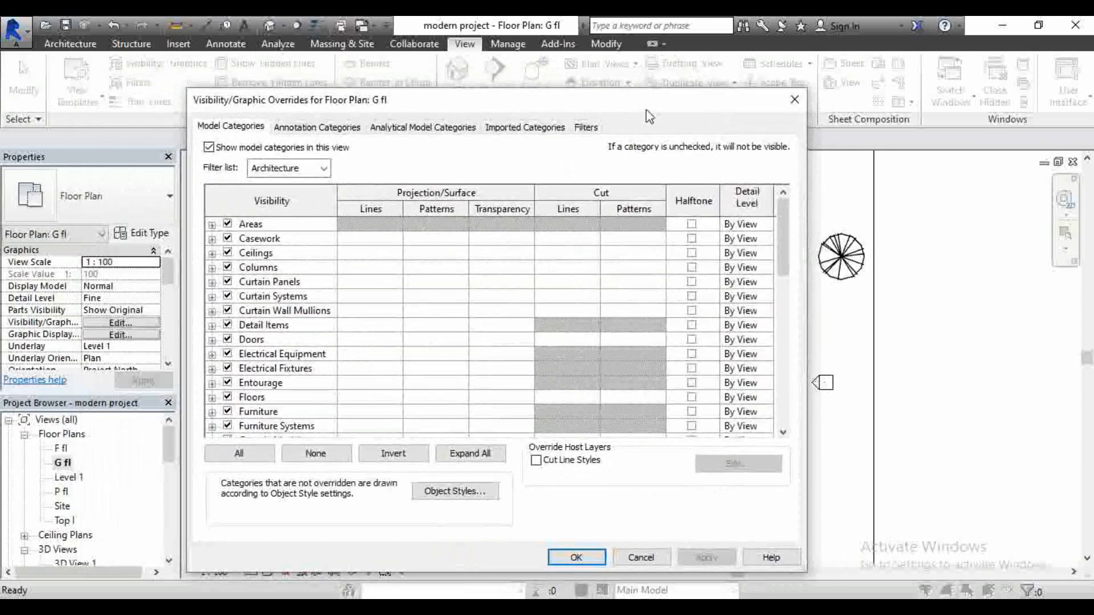
click(793, 100)
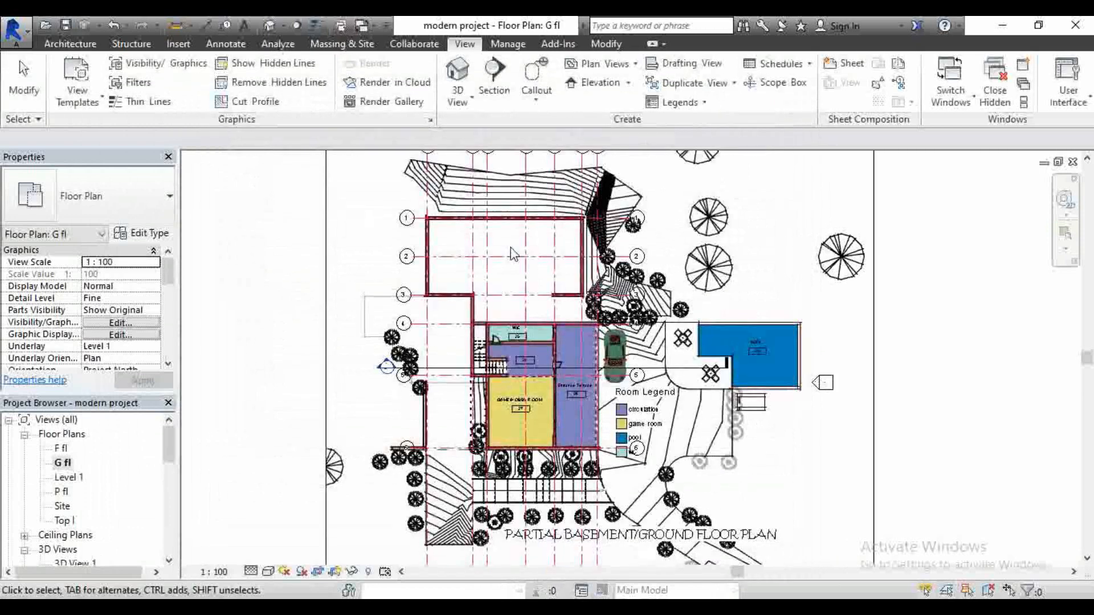
Bring up the Visibility/Graphic Overrides for the G fl plan, close them and view the whole plan
key(v)
key(g)
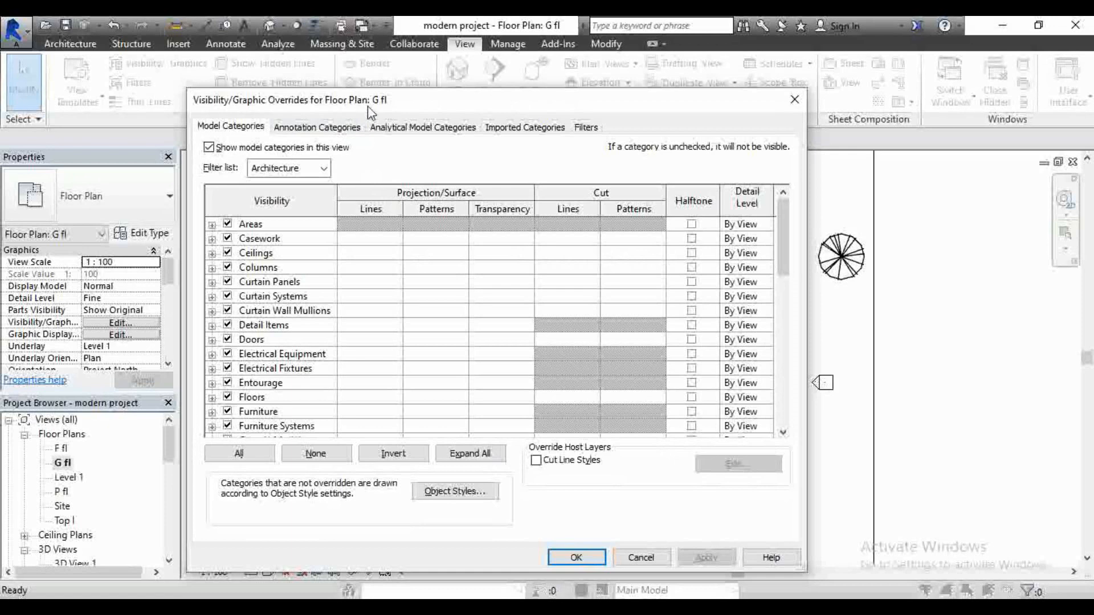
click(795, 99)
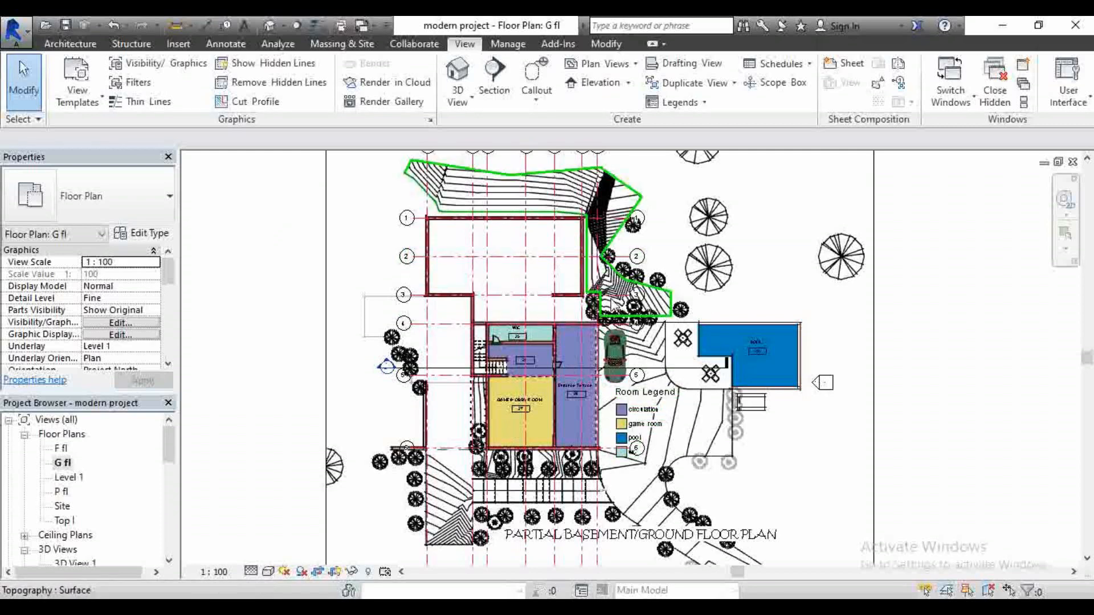
scroll(461, 413, down, 3)
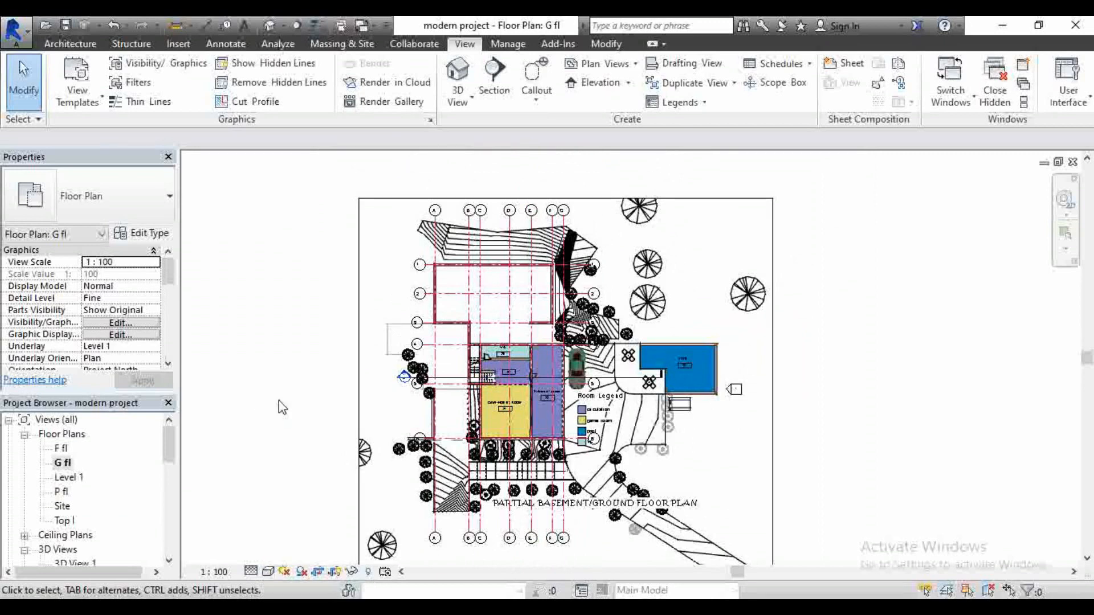
Open the G fl plan's Visibility/Graphic Overrides and look through the entire model categories list before closing it
key(v)
key(g)
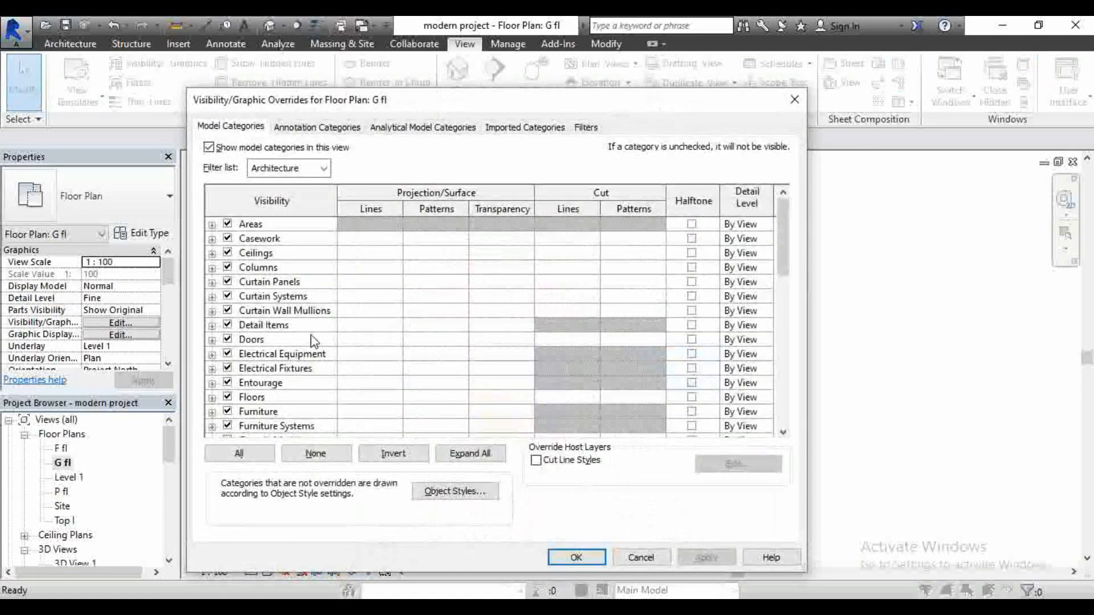
scroll(389, 339, down, 2)
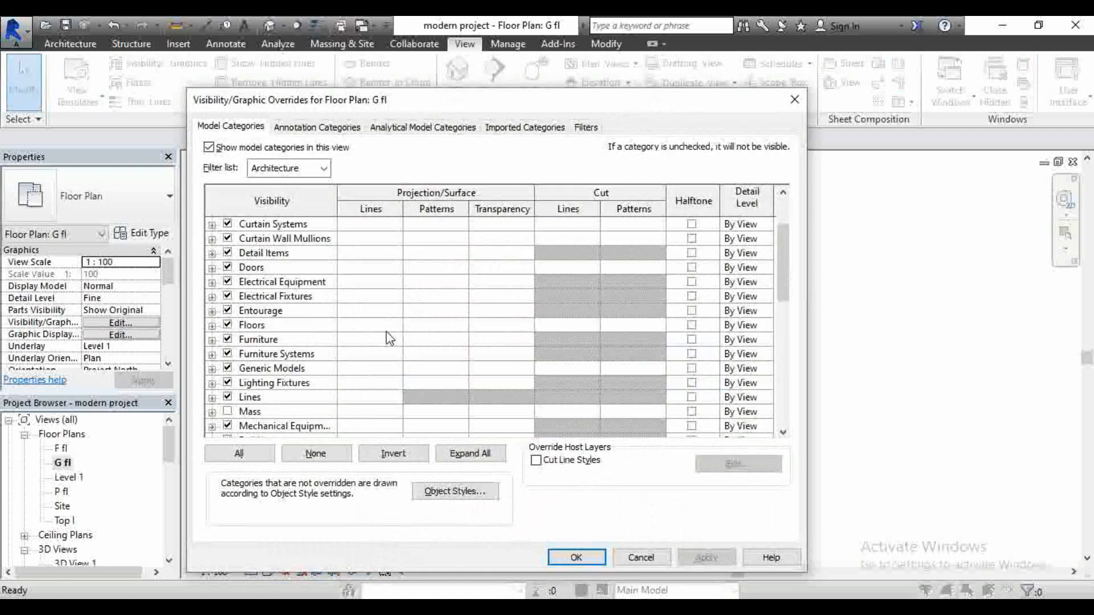
scroll(389, 339, down, 2)
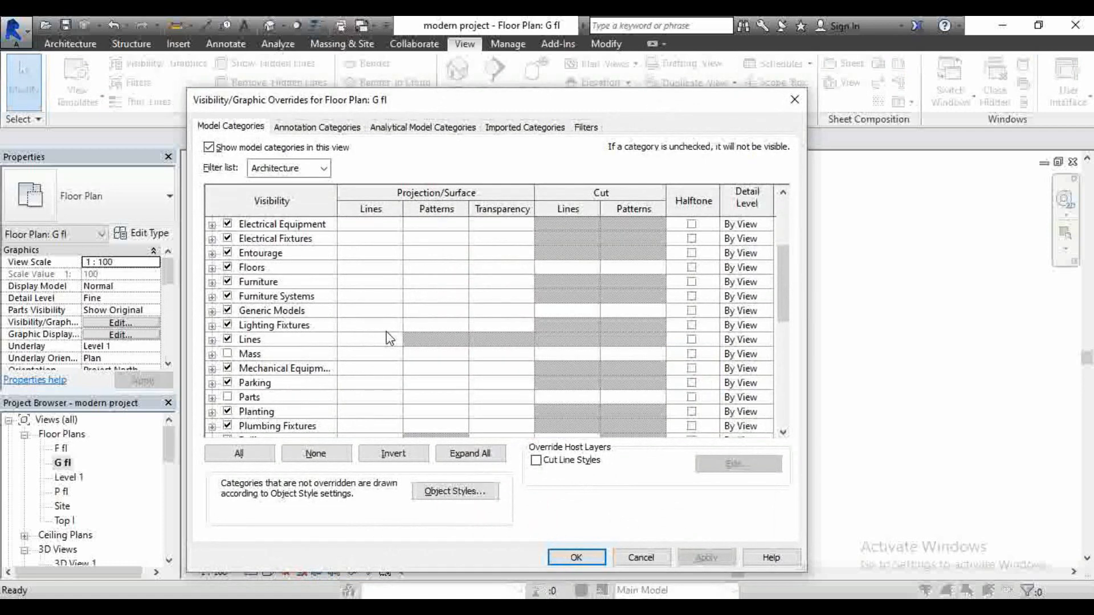
scroll(390, 339, down, 2)
scroll(389, 338, down, 2)
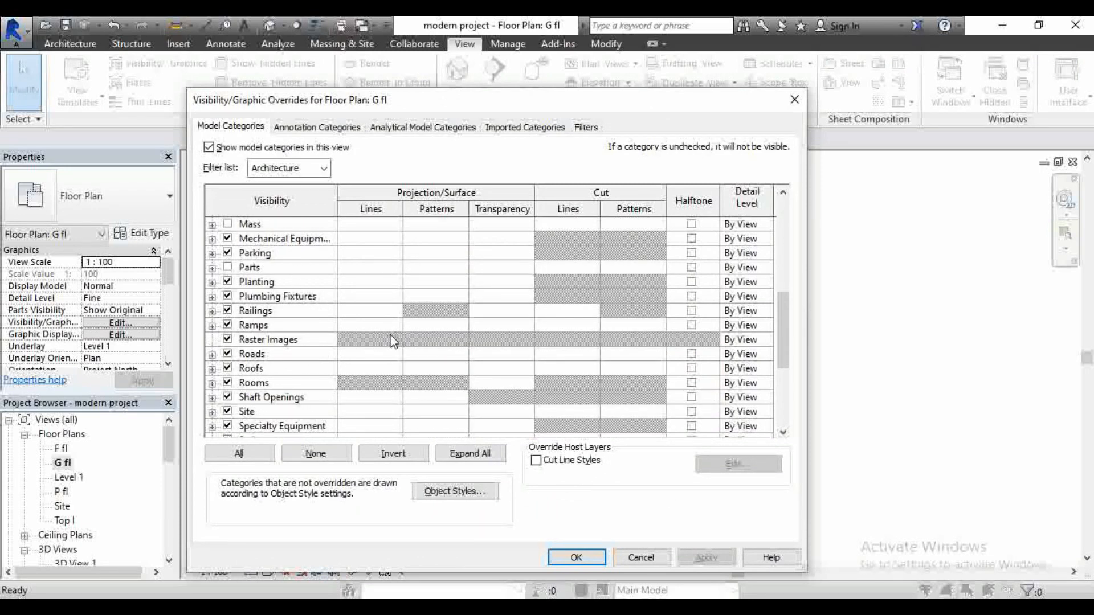
scroll(393, 336, down, 5)
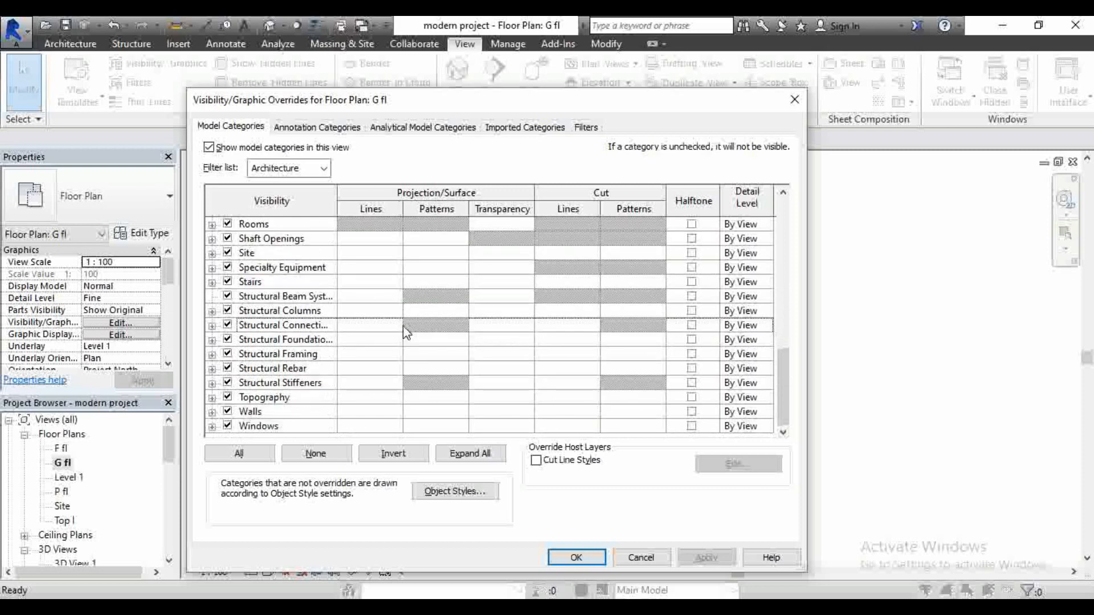
click(597, 559)
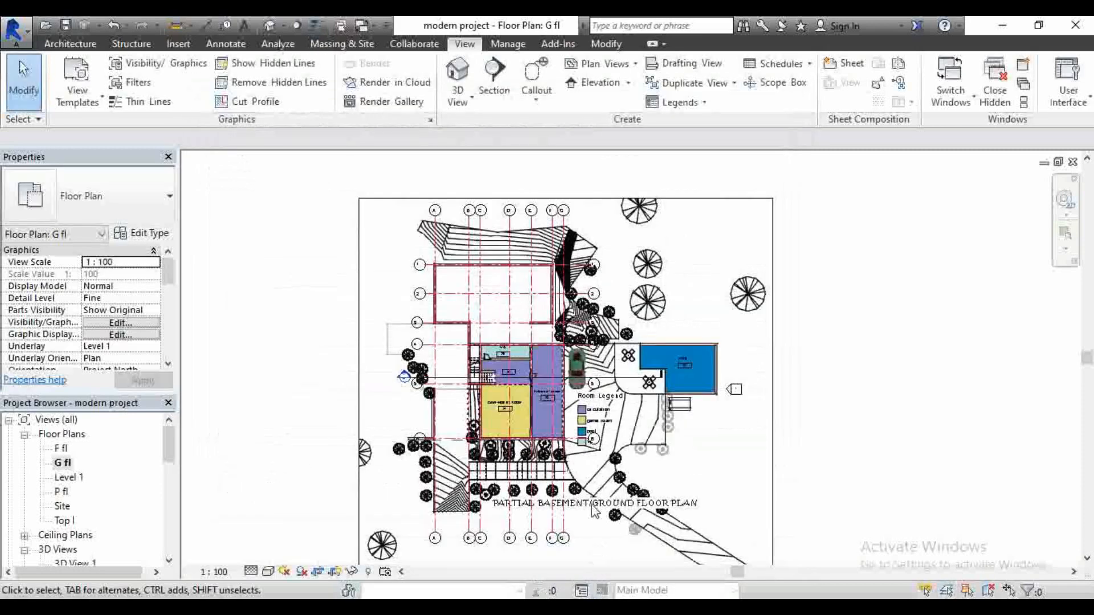
Select the upper topography surface and the shrub beside grid 1 to check which categories they belong to
scroll(479, 224, up, 3)
click(479, 224)
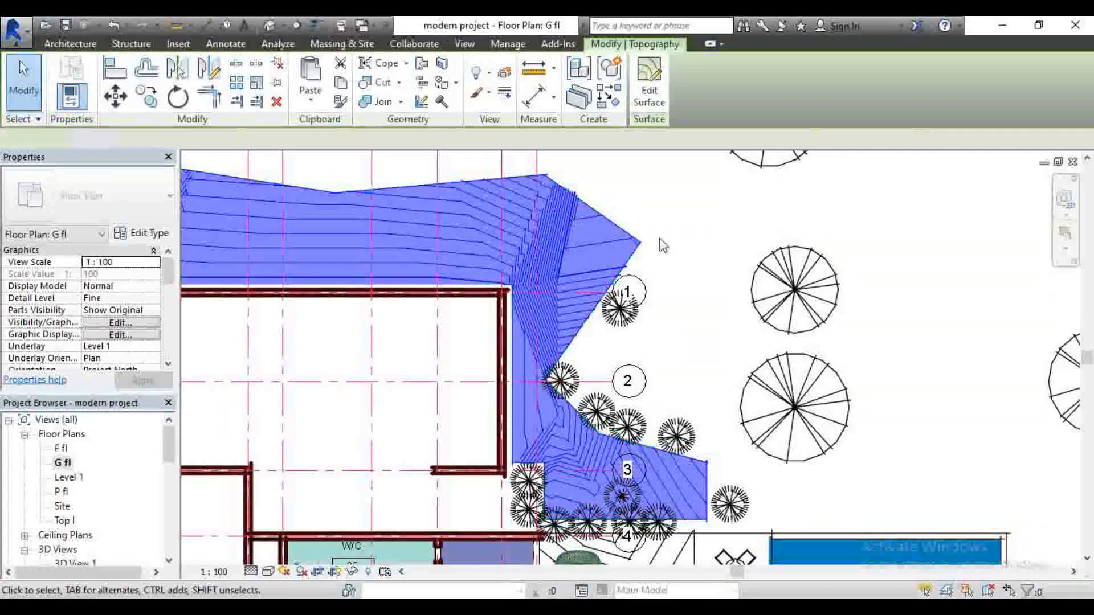
click(630, 312)
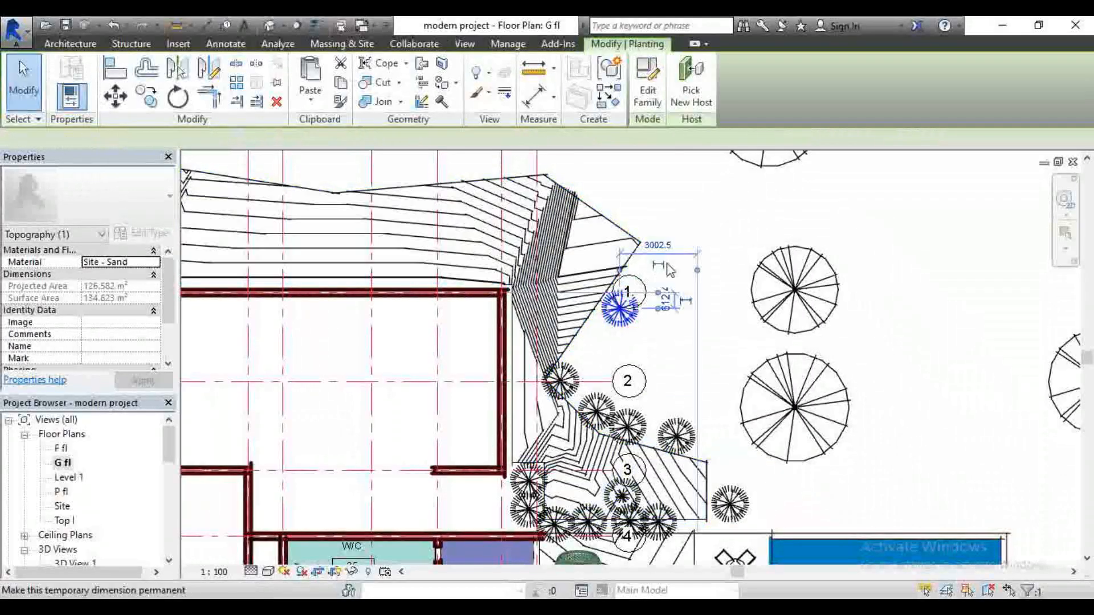
scroll(656, 274, down, 4)
scroll(712, 257, down, 3)
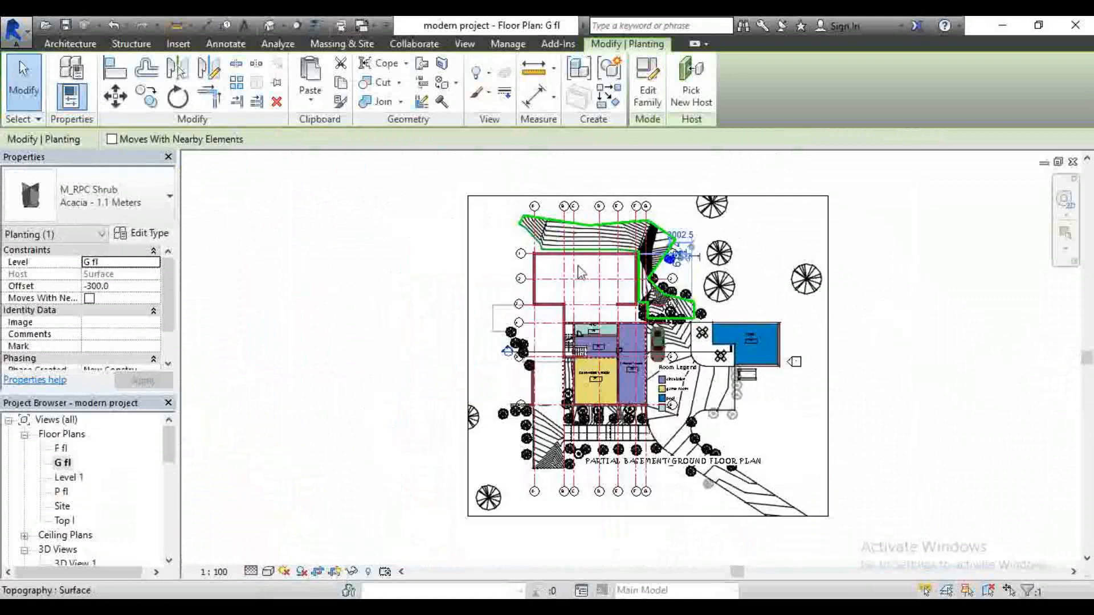
scroll(638, 293, up, 2)
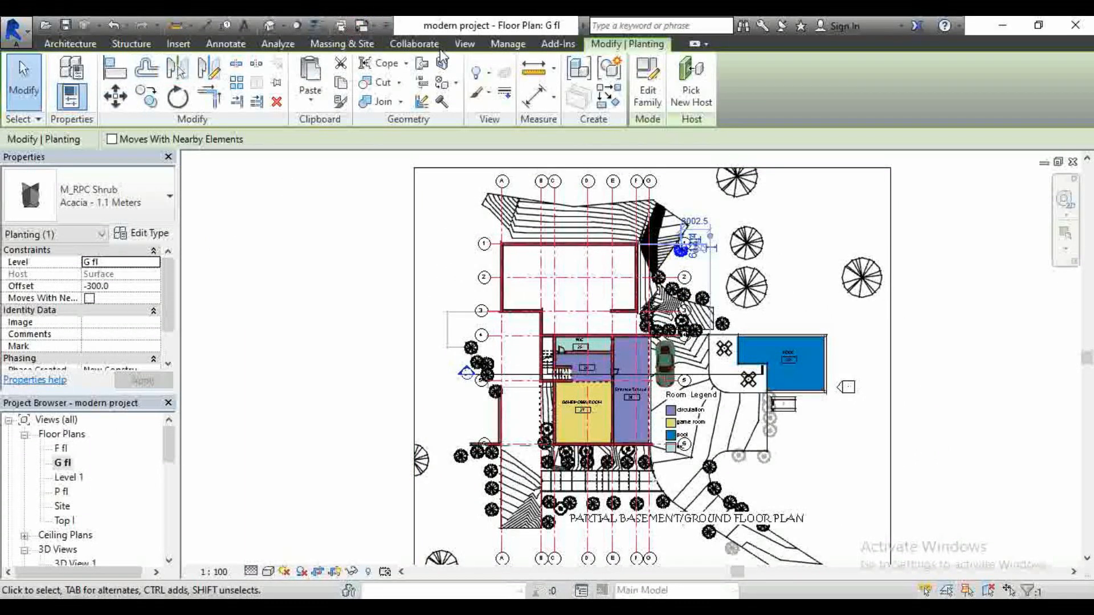
Inspect the Windows category's subcategories in the G fl plan's Visibility/Graphic Overrides, collapse them and return to the plan
click(465, 44)
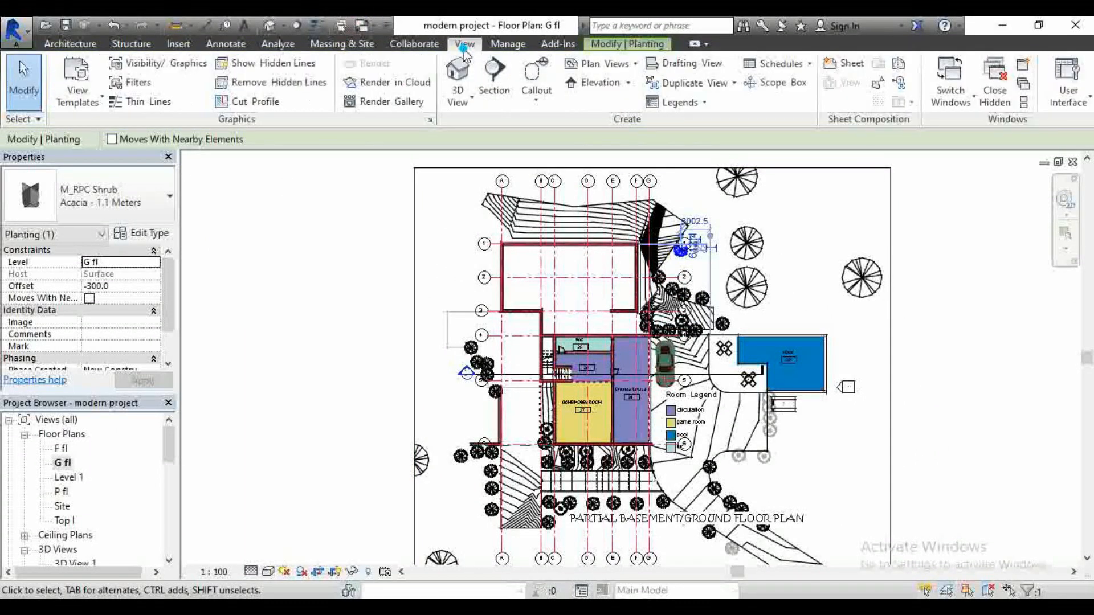
click(187, 67)
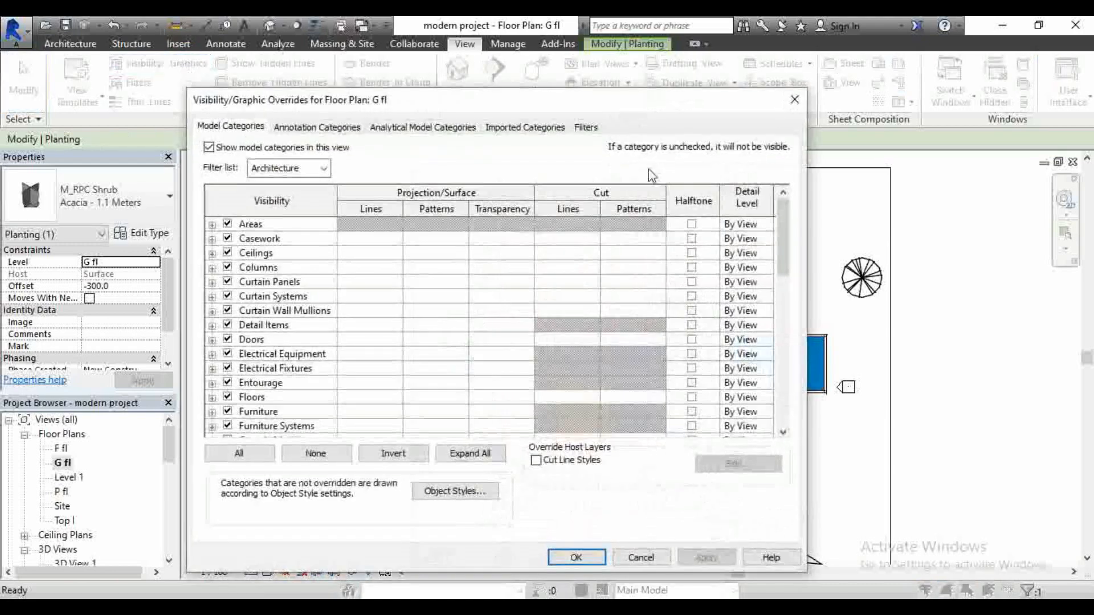
drag(581, 102, 682, 112)
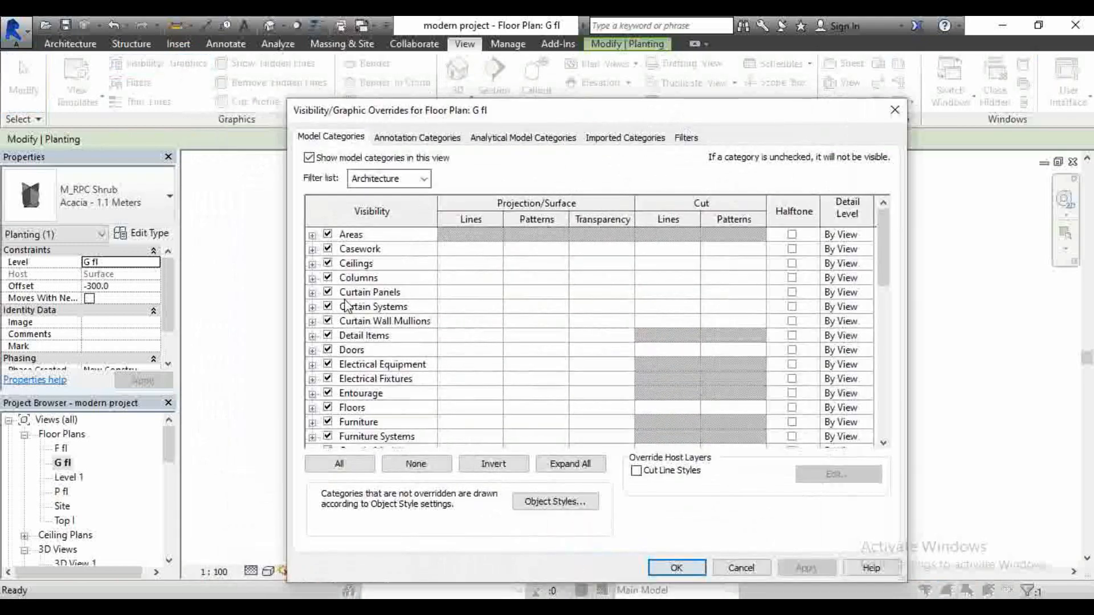
scroll(377, 297, down, 3)
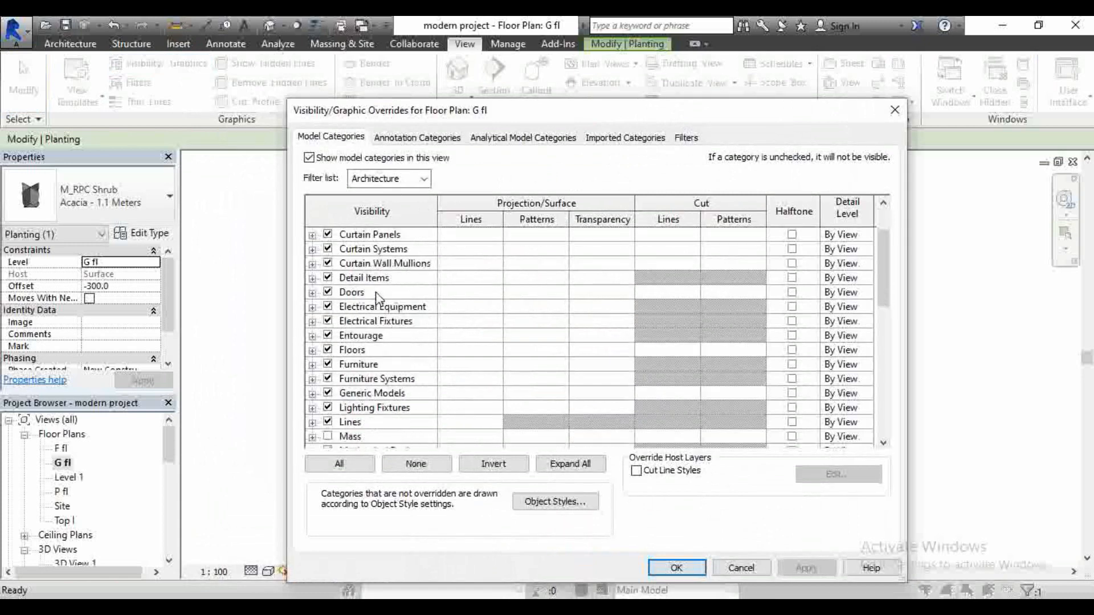
scroll(377, 298, down, 6)
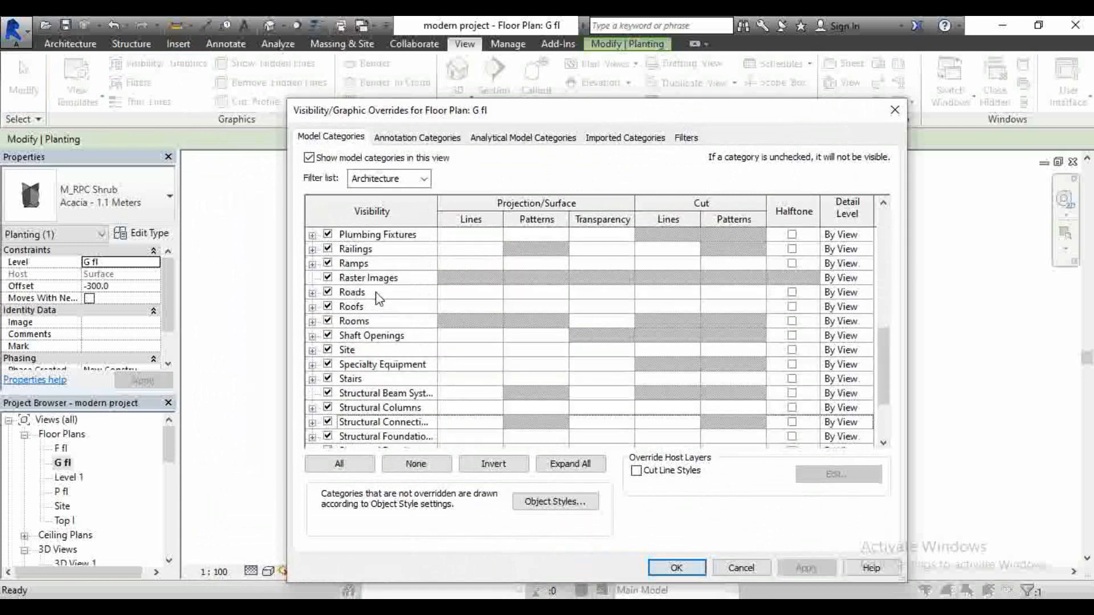
scroll(378, 296, down, 1)
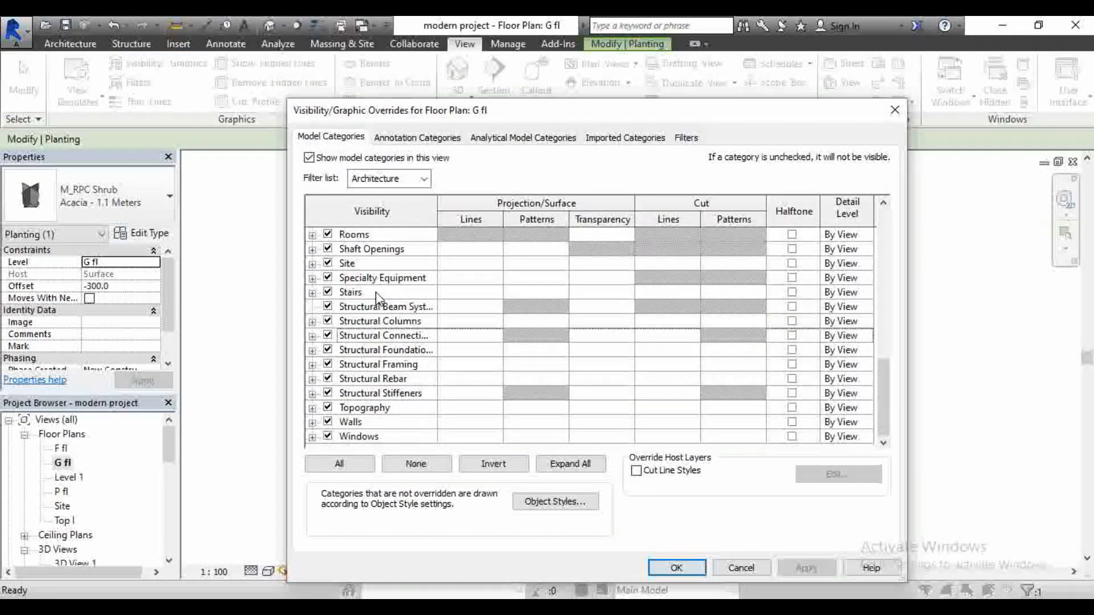
click(313, 437)
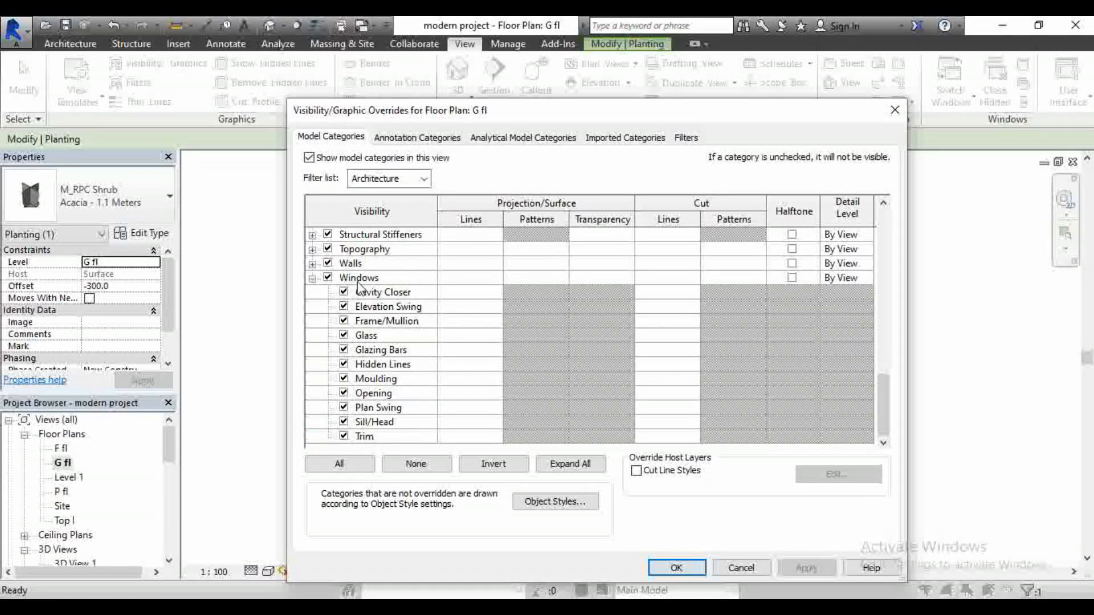
click(312, 279)
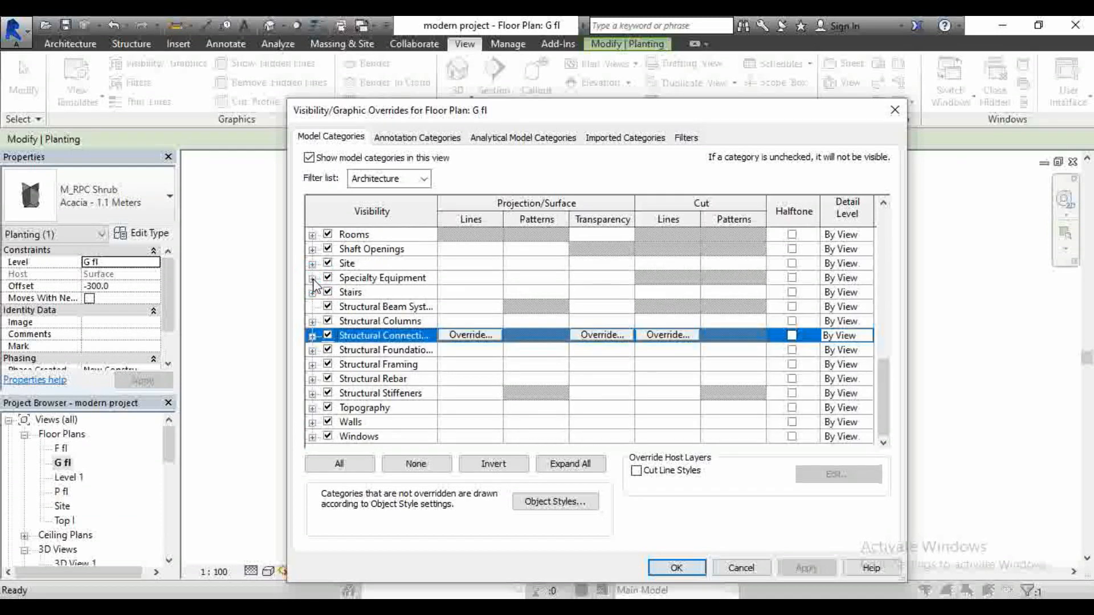
click(693, 569)
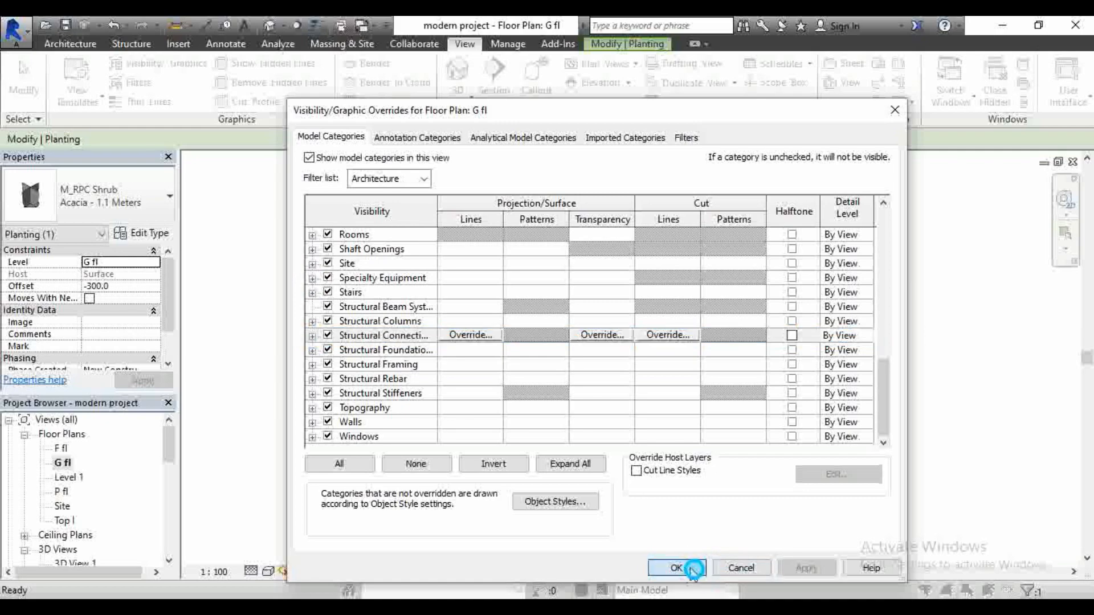
scroll(438, 351, down, 3)
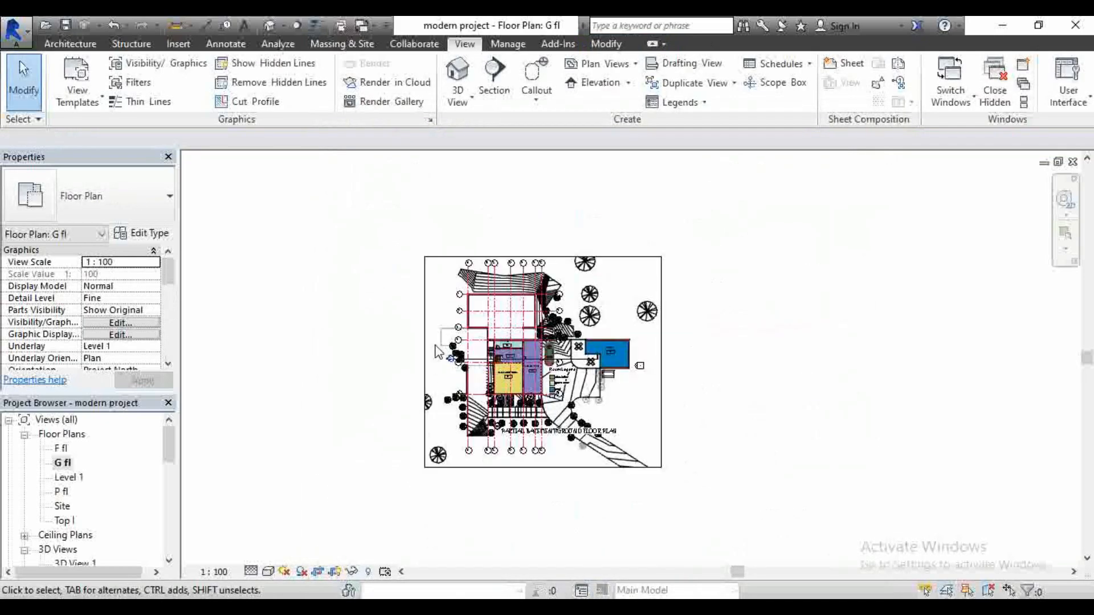
scroll(516, 348, up, 5)
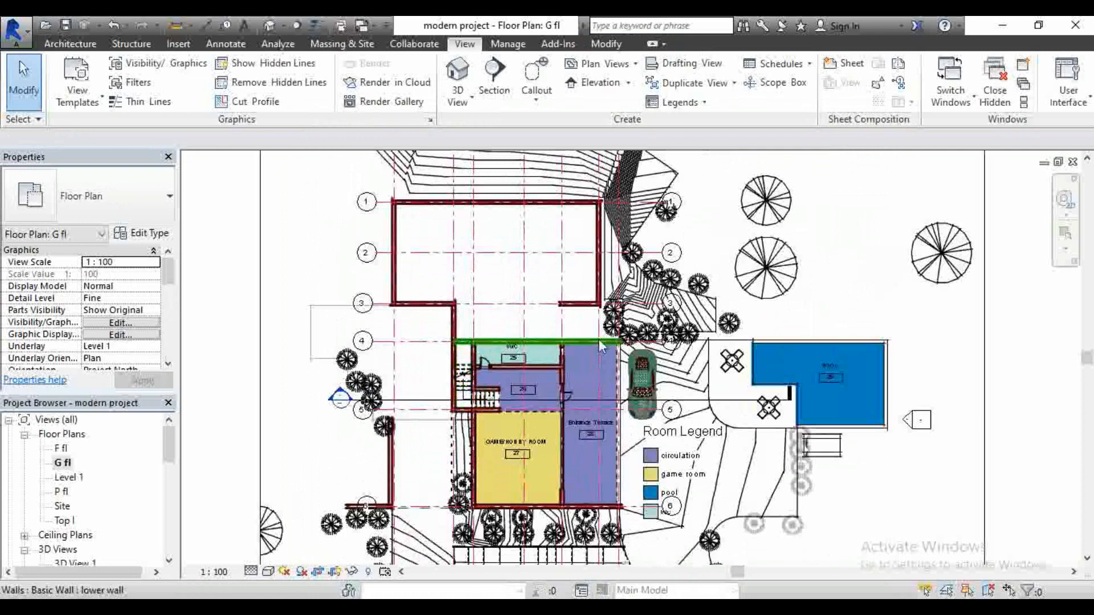
scroll(600, 346, down, 3)
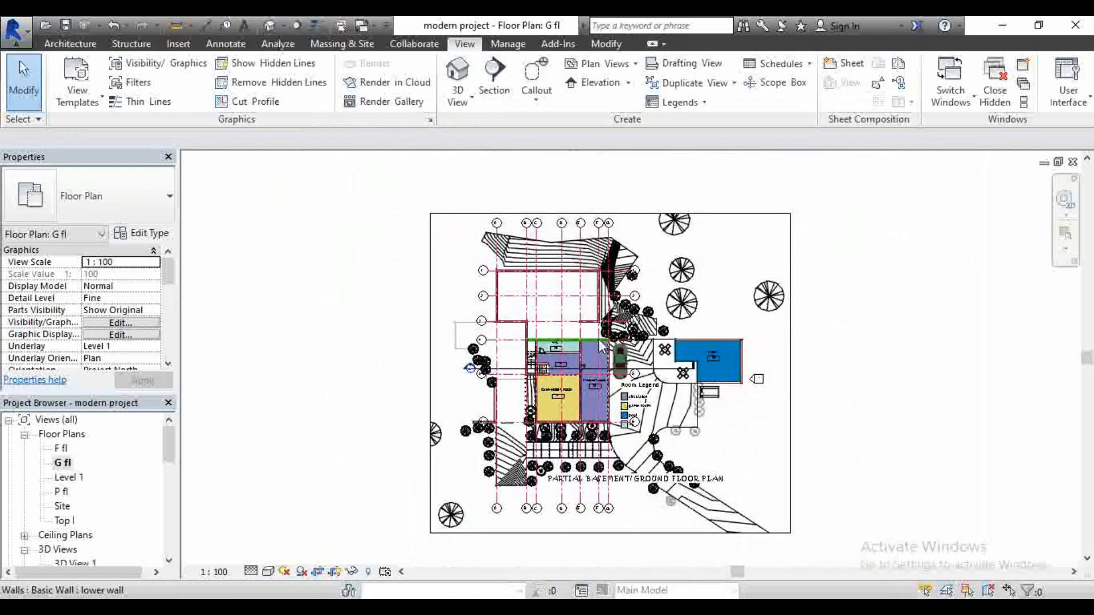
scroll(600, 346, up, 3)
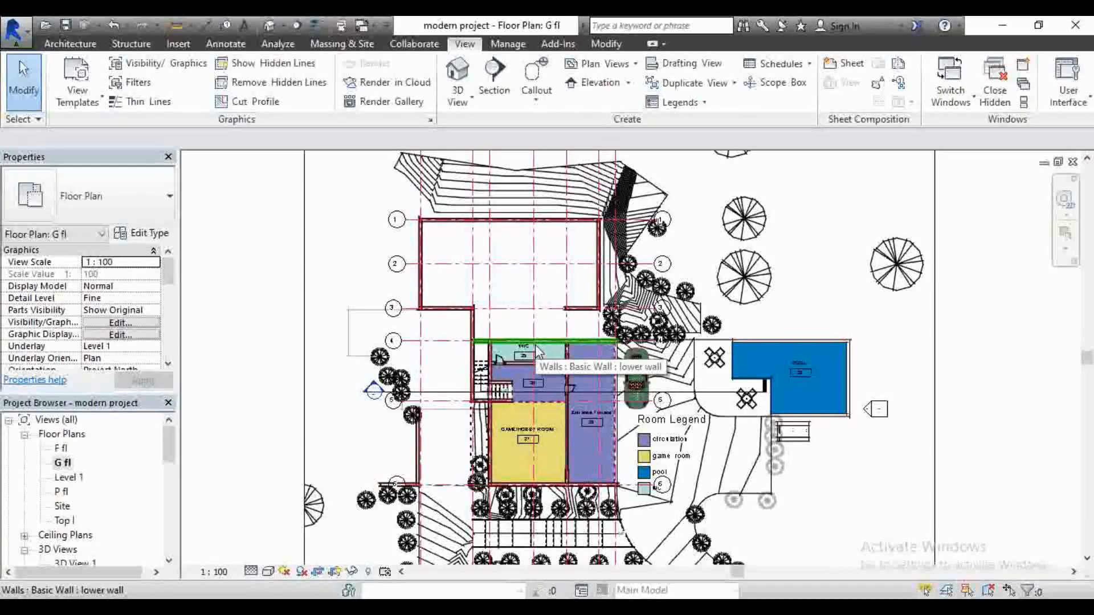
scroll(556, 349, down, 3)
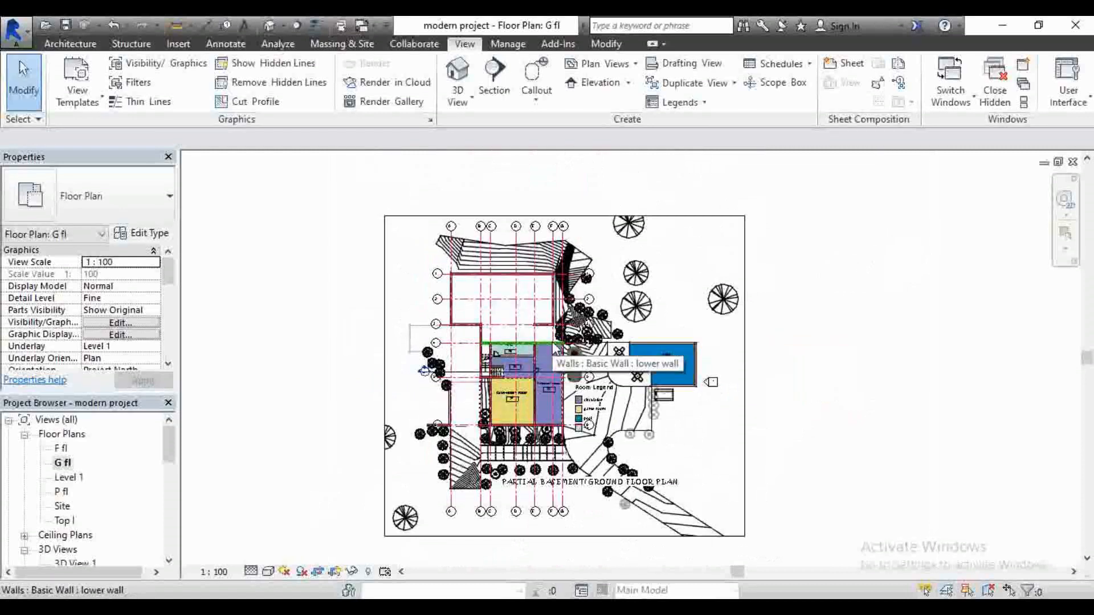
scroll(556, 349, up, 3)
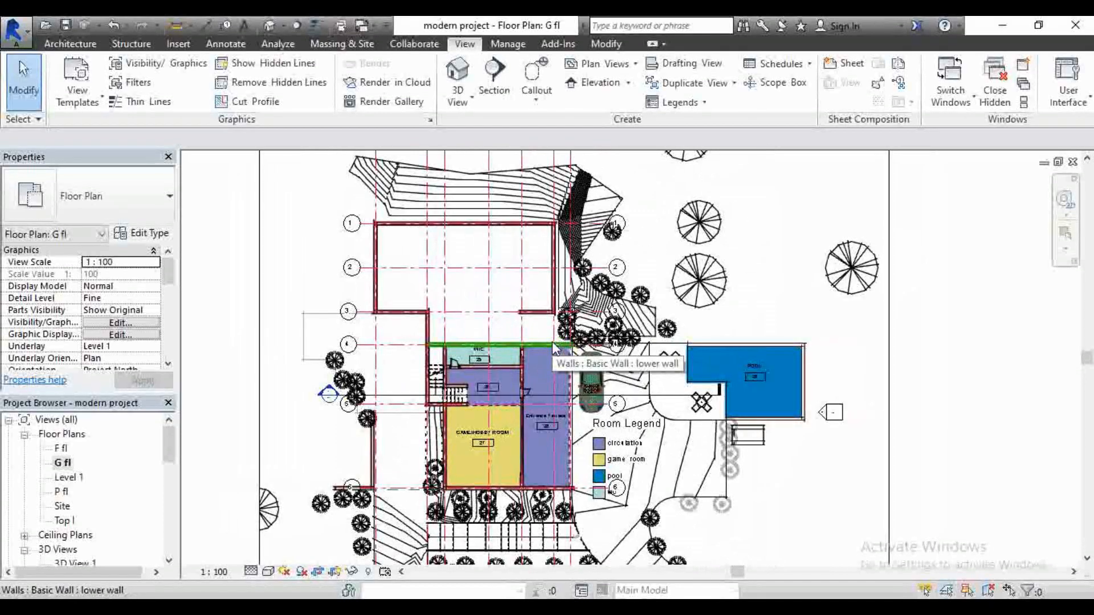
scroll(504, 340, up, 4)
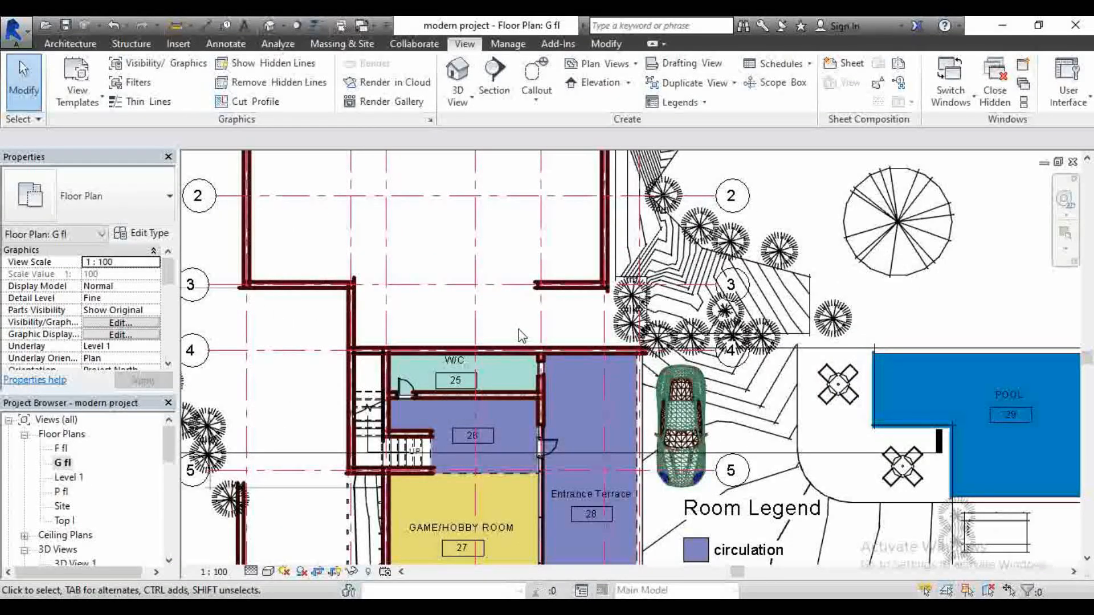
scroll(520, 336, down, 4)
scroll(519, 309, down, 4)
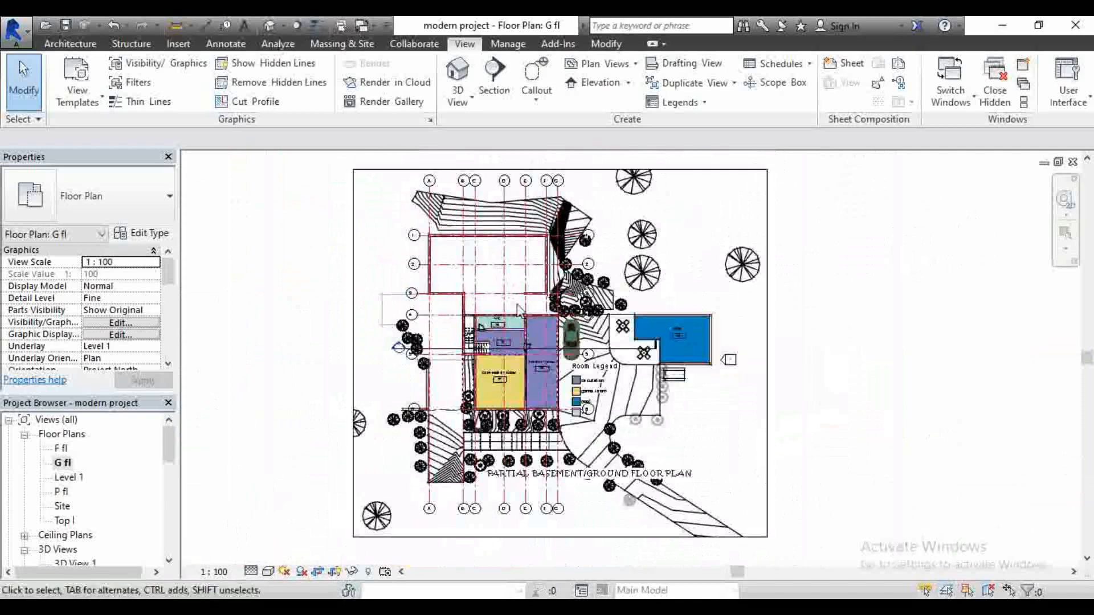
scroll(506, 313, up, 4)
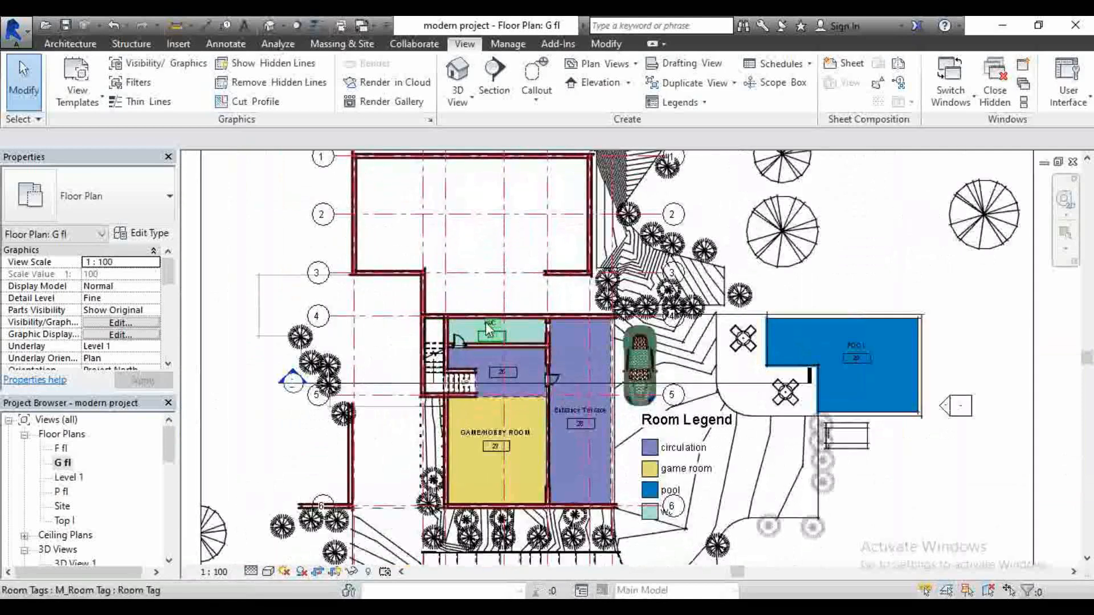